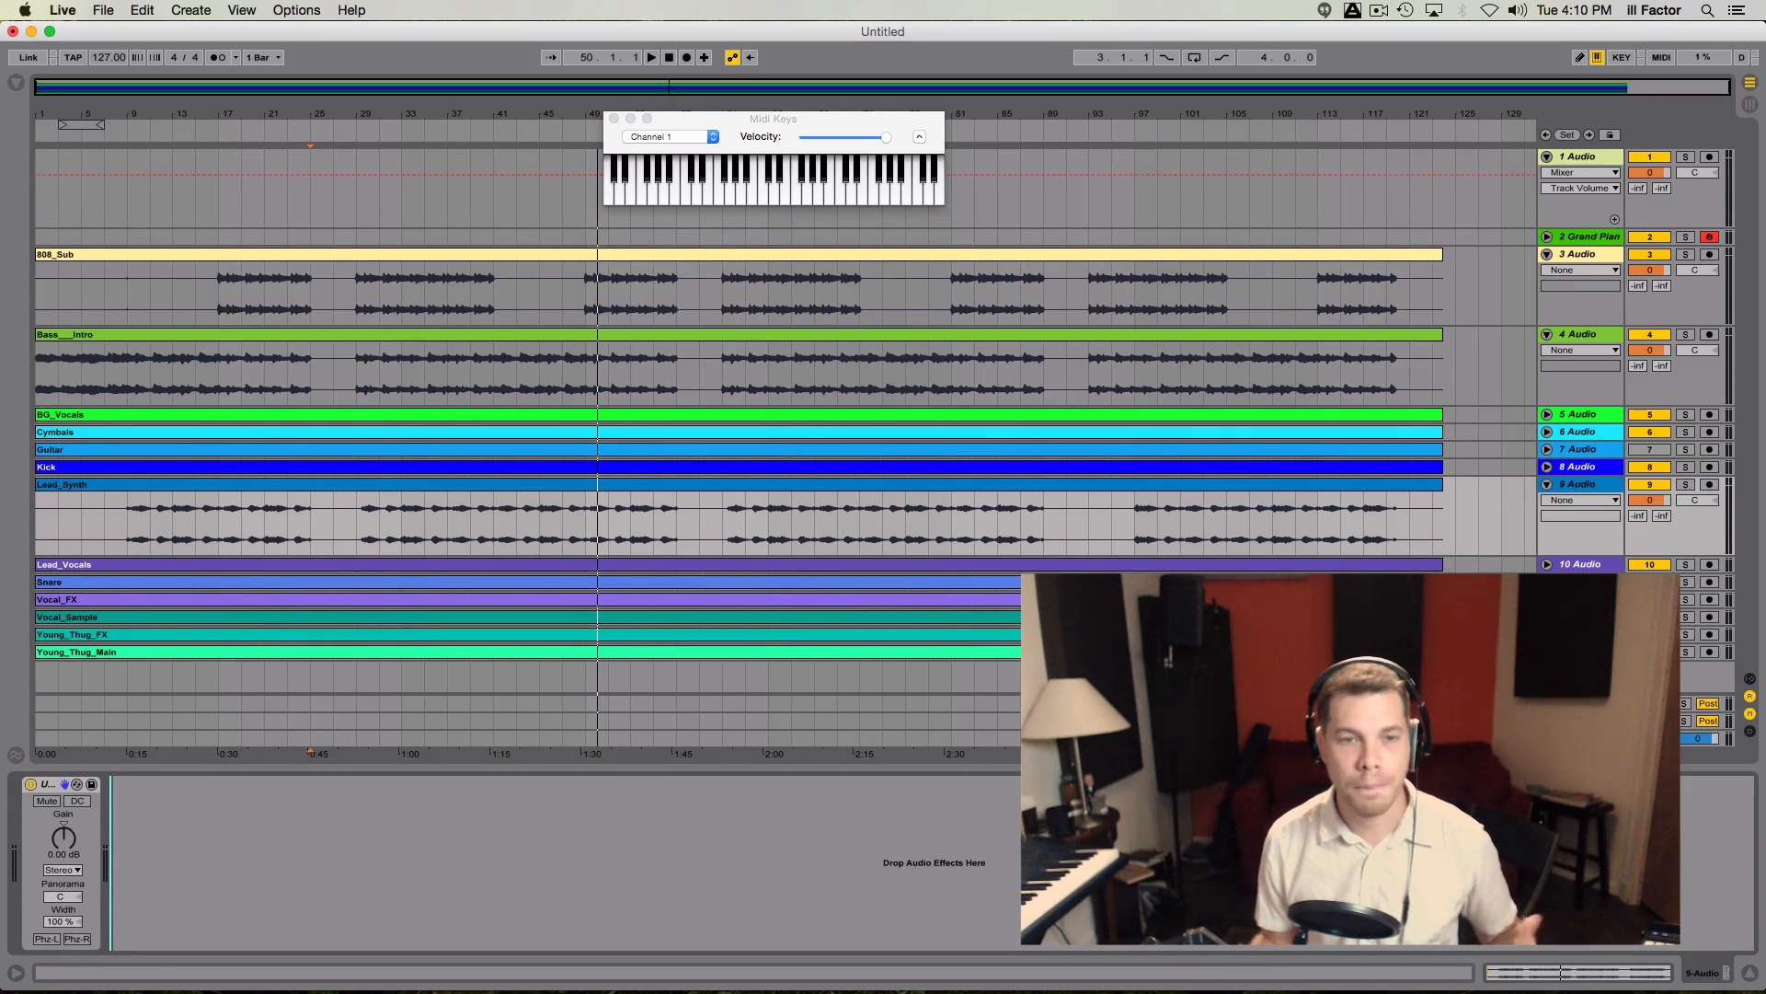
Step: Play the song from bar 29, listen to the Bass_Intro track on its own, and end playback with all tracks unsoloed
left_click(648, 530)
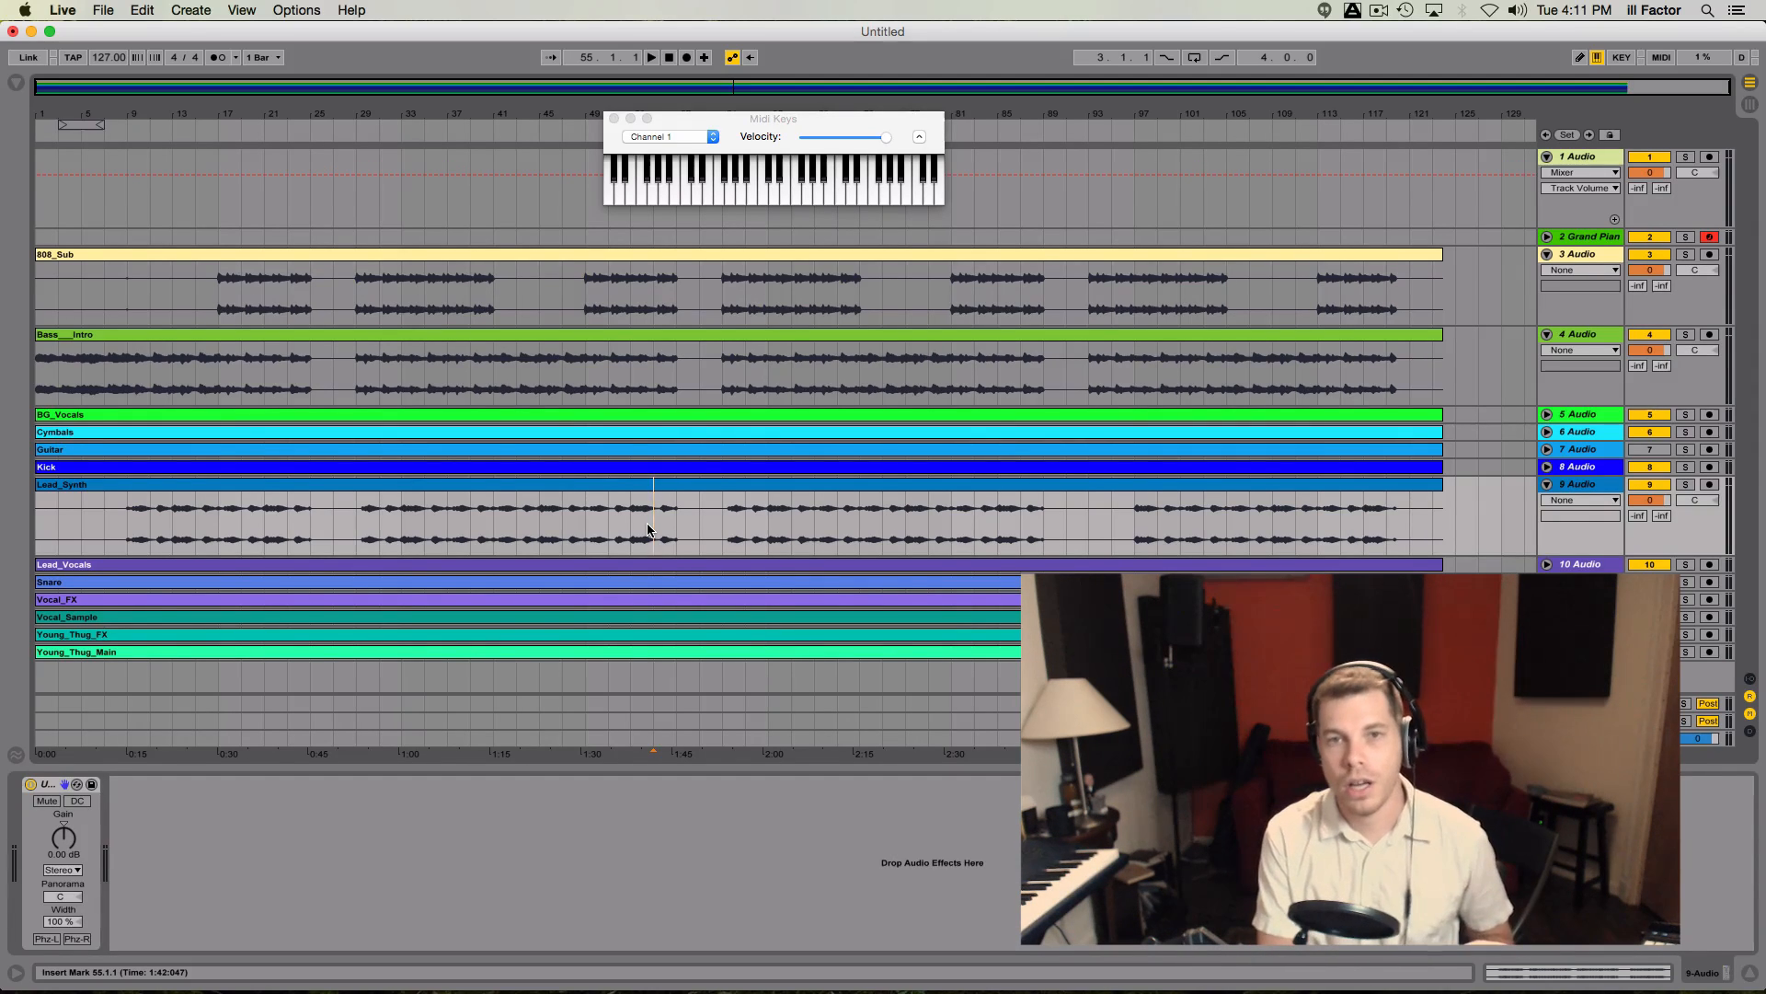
left_click(347, 526)
key("space")
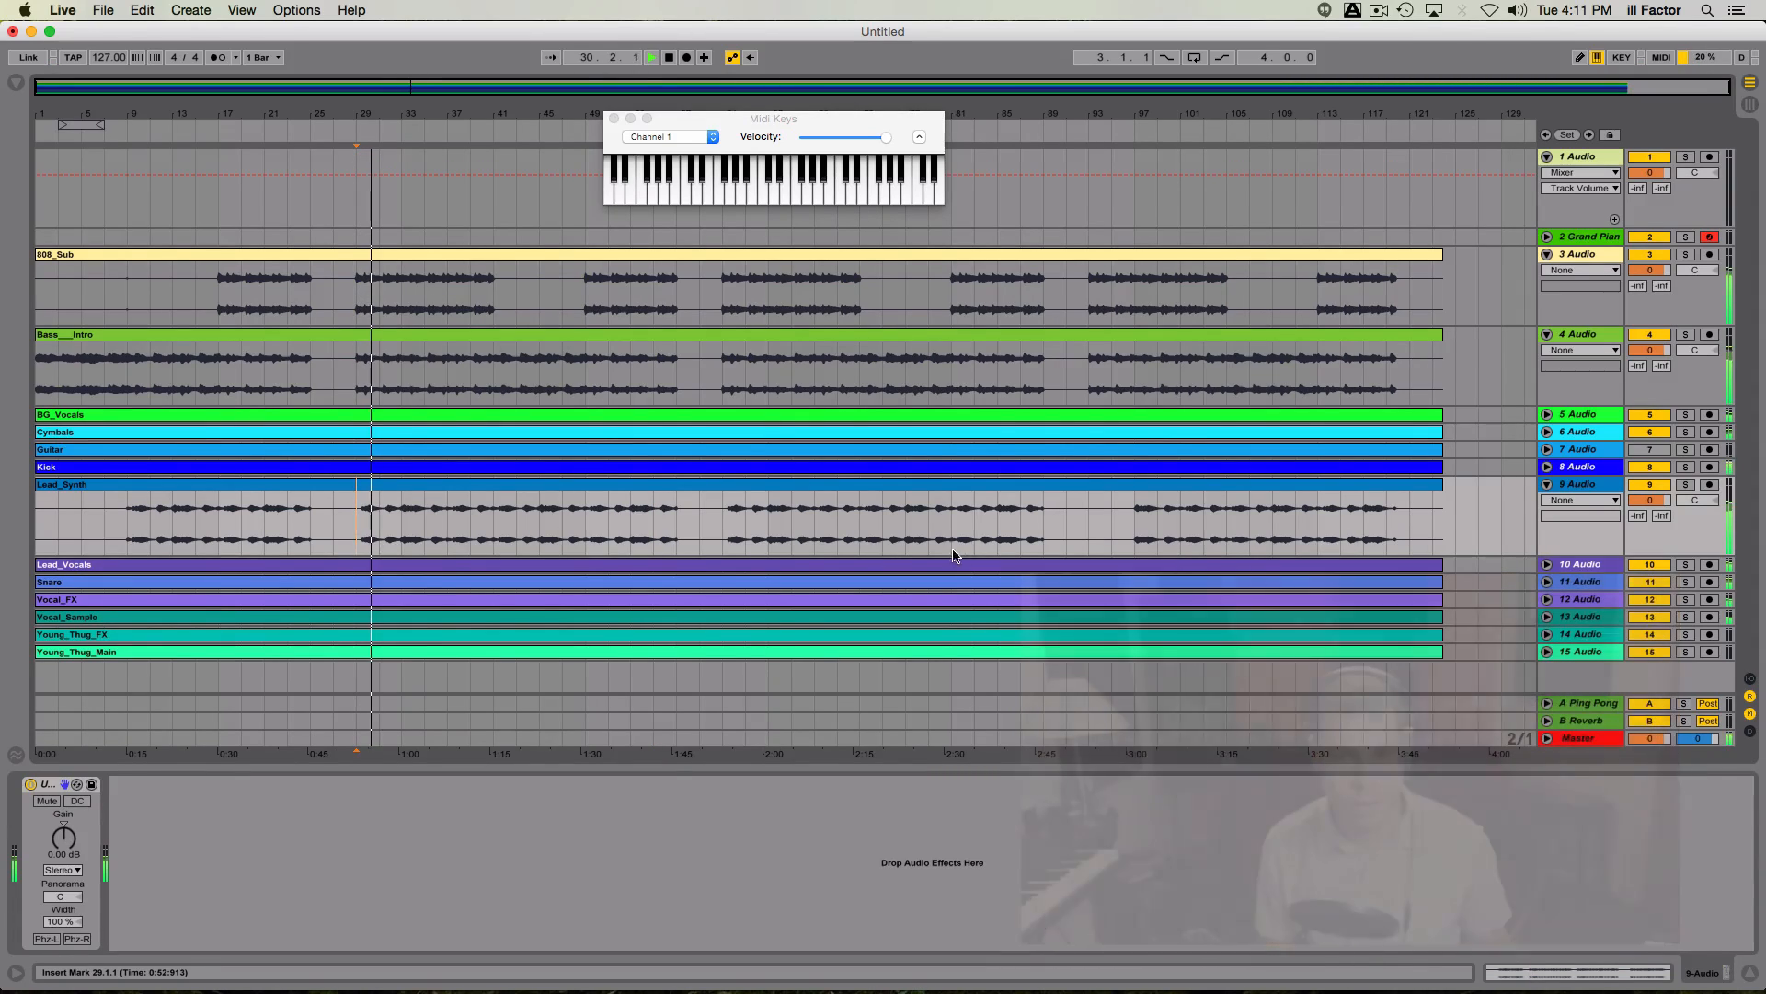
left_click(1686, 335)
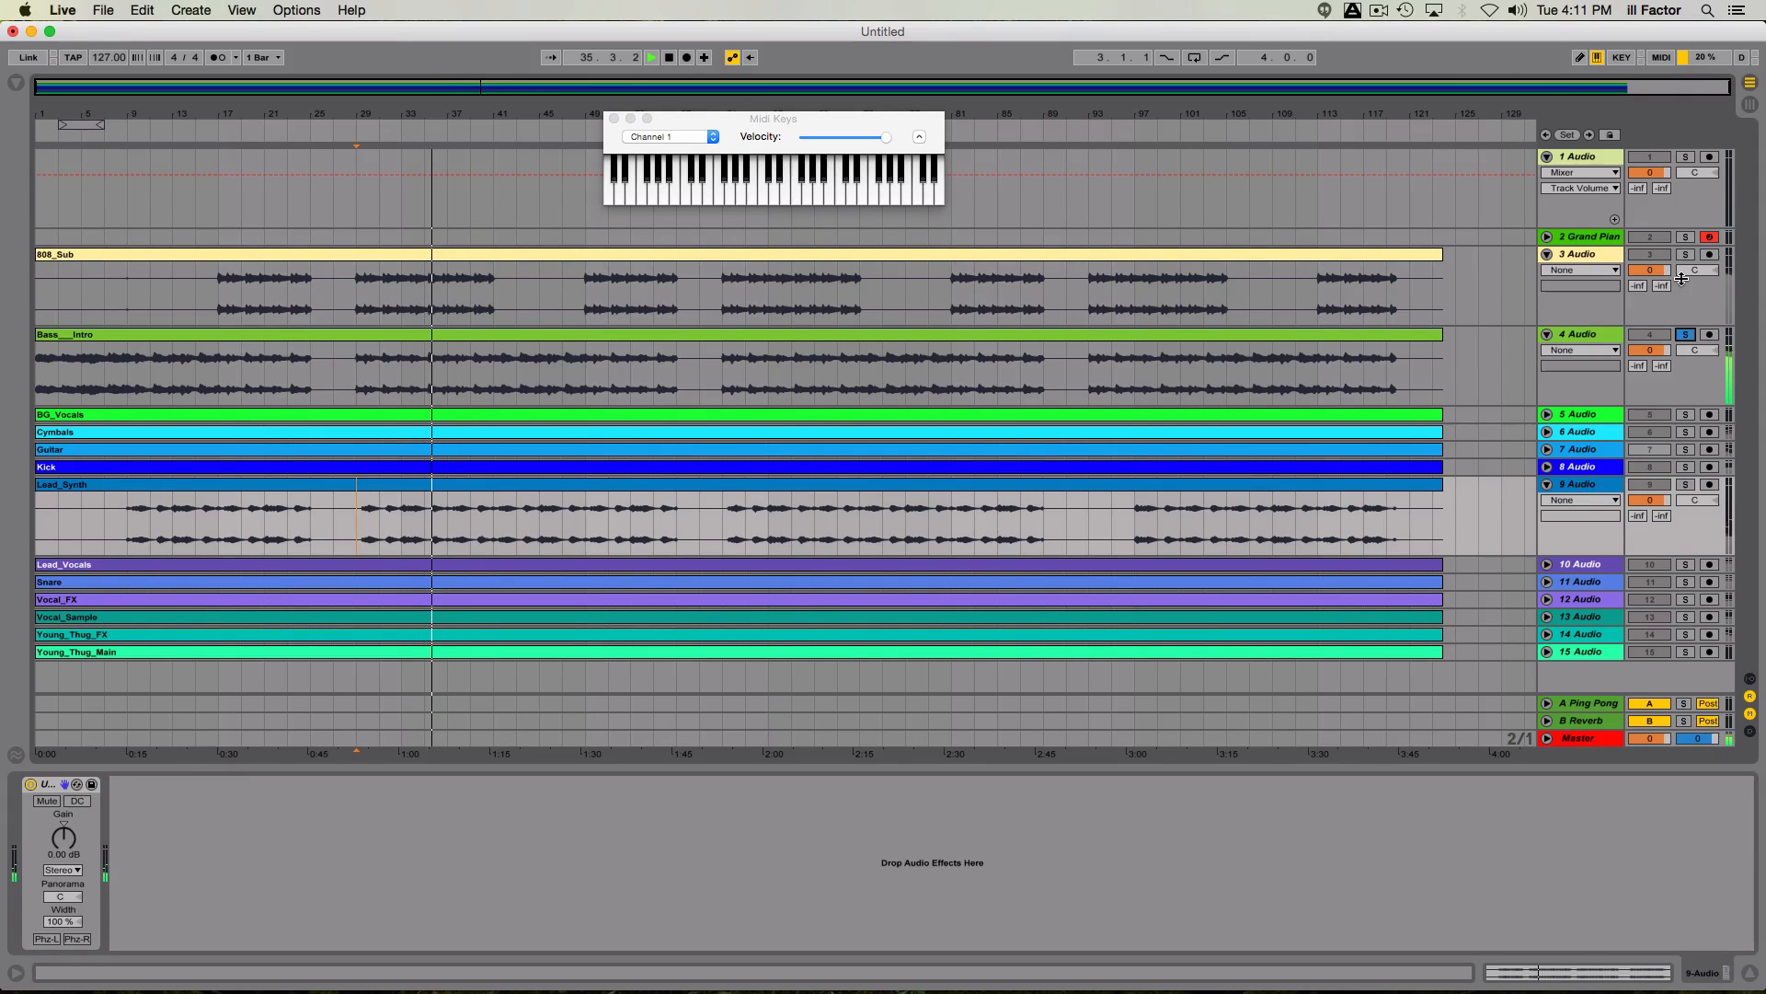
key("space")
left_click(1689, 335)
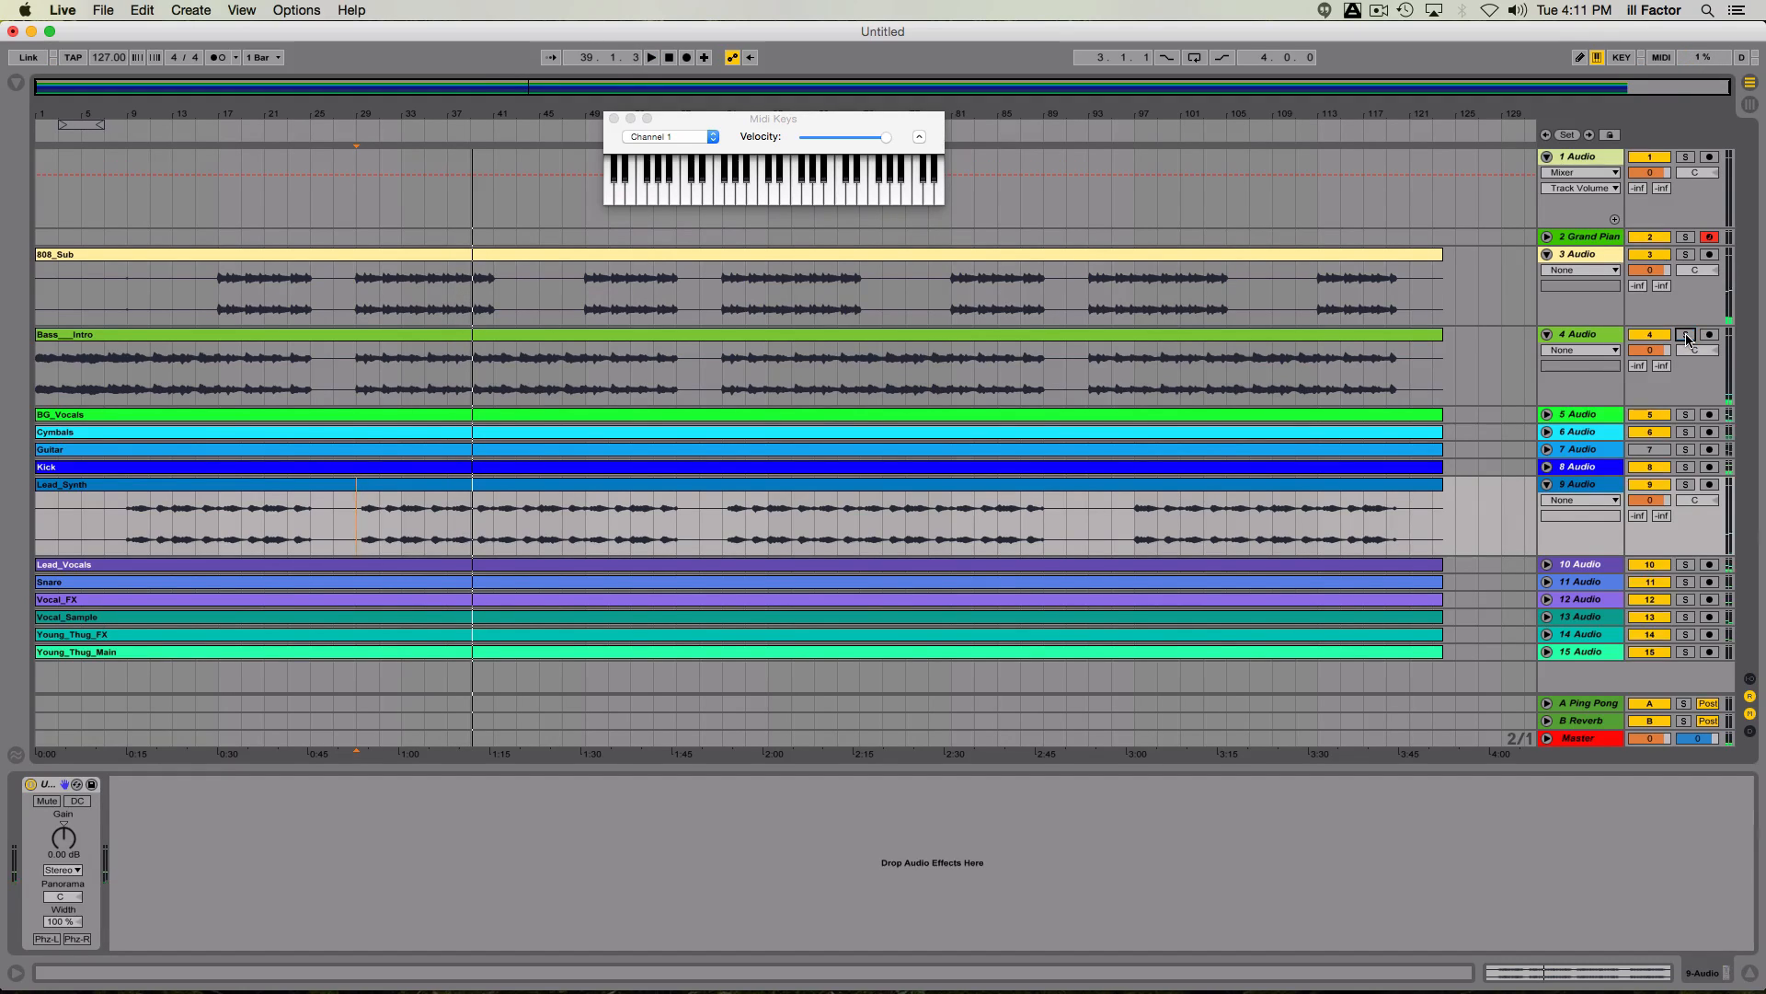
Step: Select and unfold the Grand Piano track and try out a few single notes on it
left_click(1569, 238)
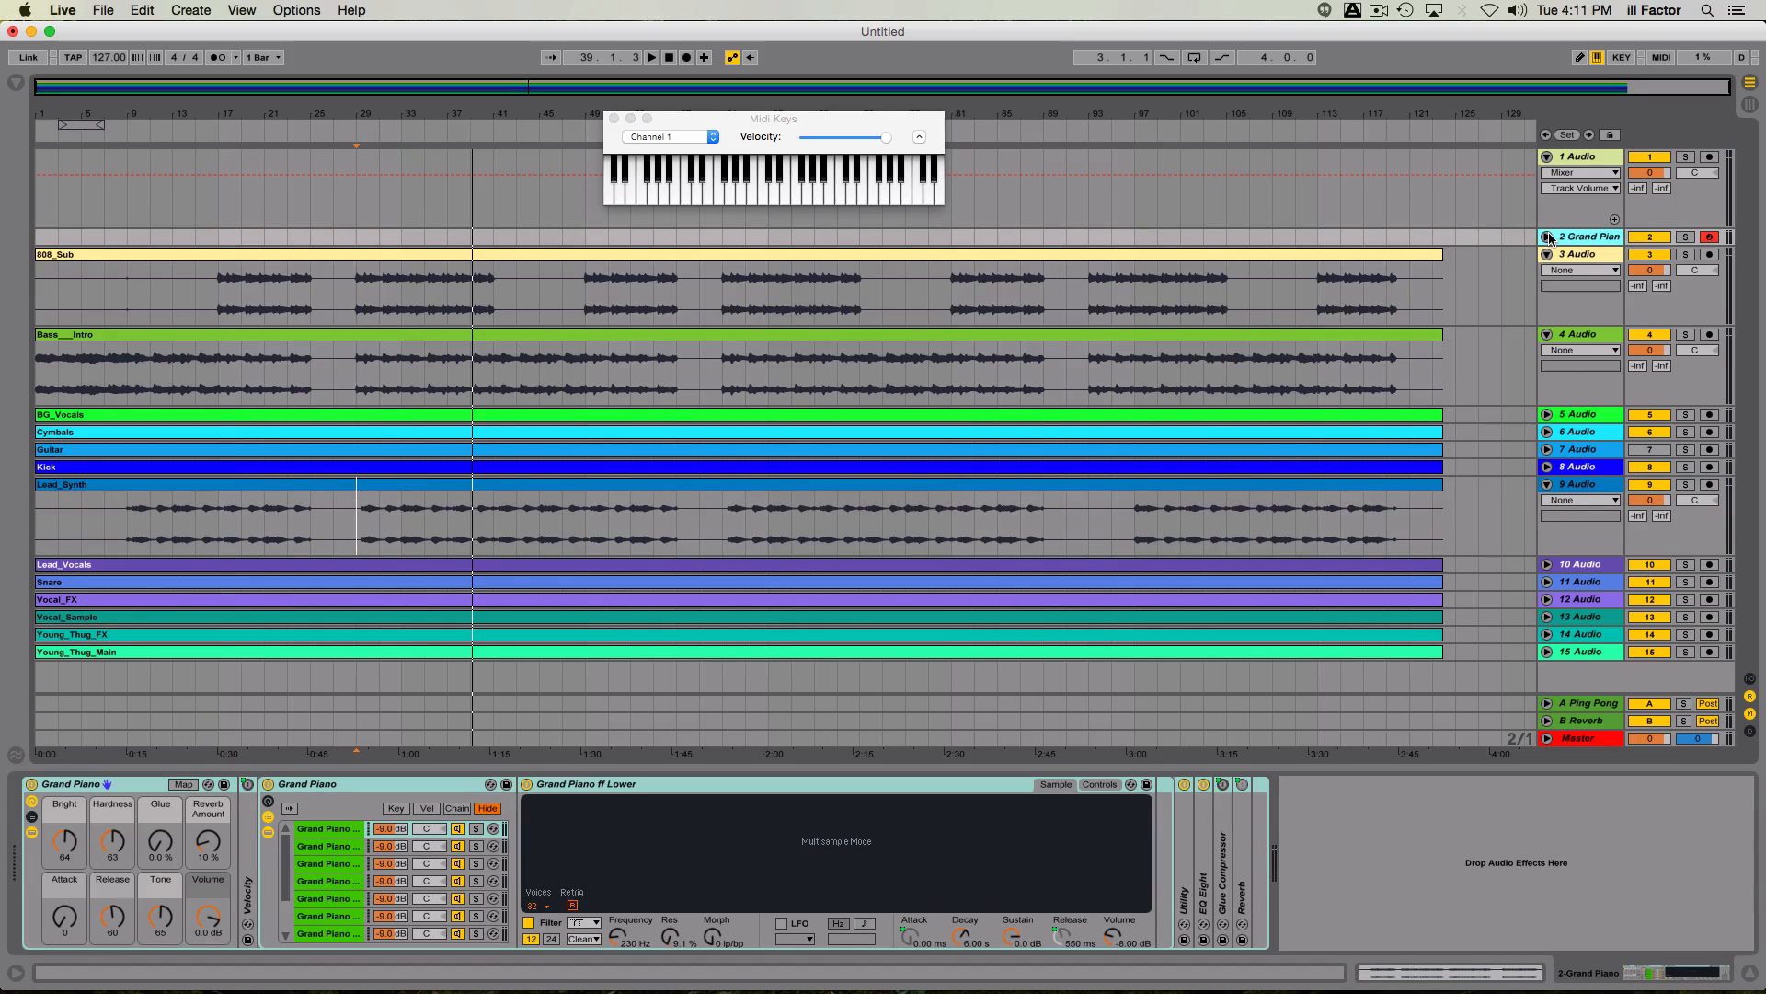
left_click(1547, 237)
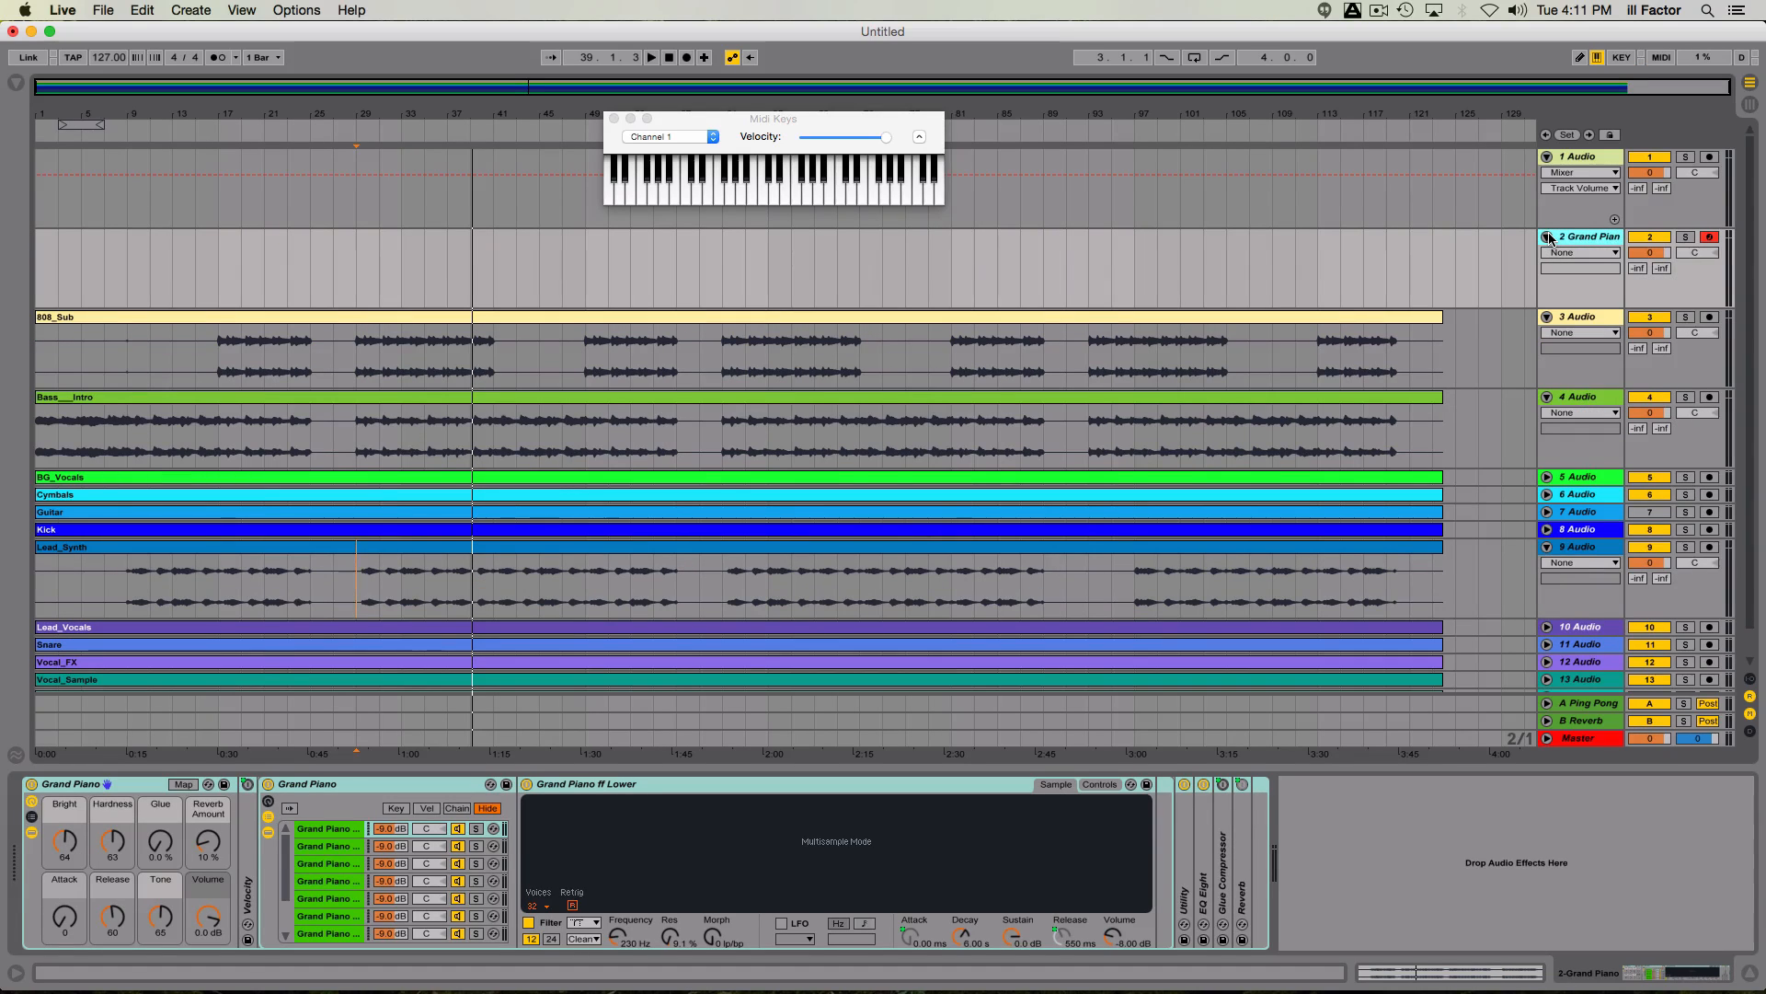
key("u")
key("y")
key("u")
key("u")
key("l")
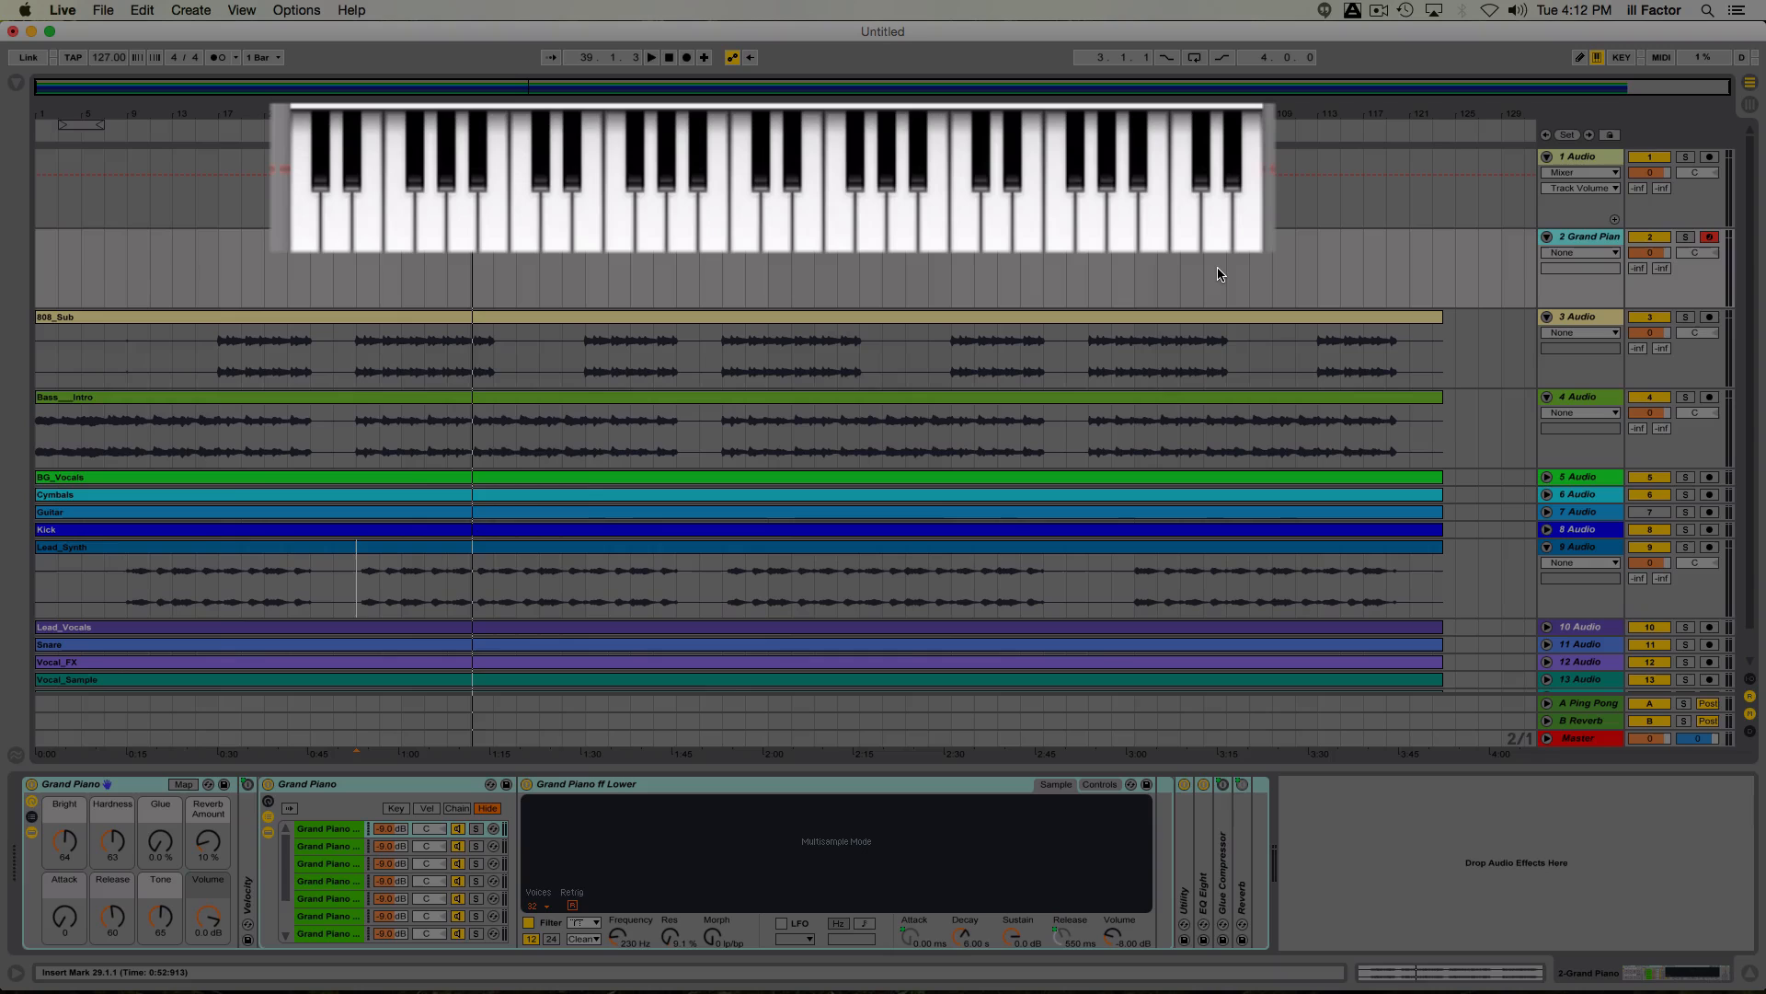
Step: Play the song from bar 29 and repeat the note D# on the piano to test it as the root
key("space")
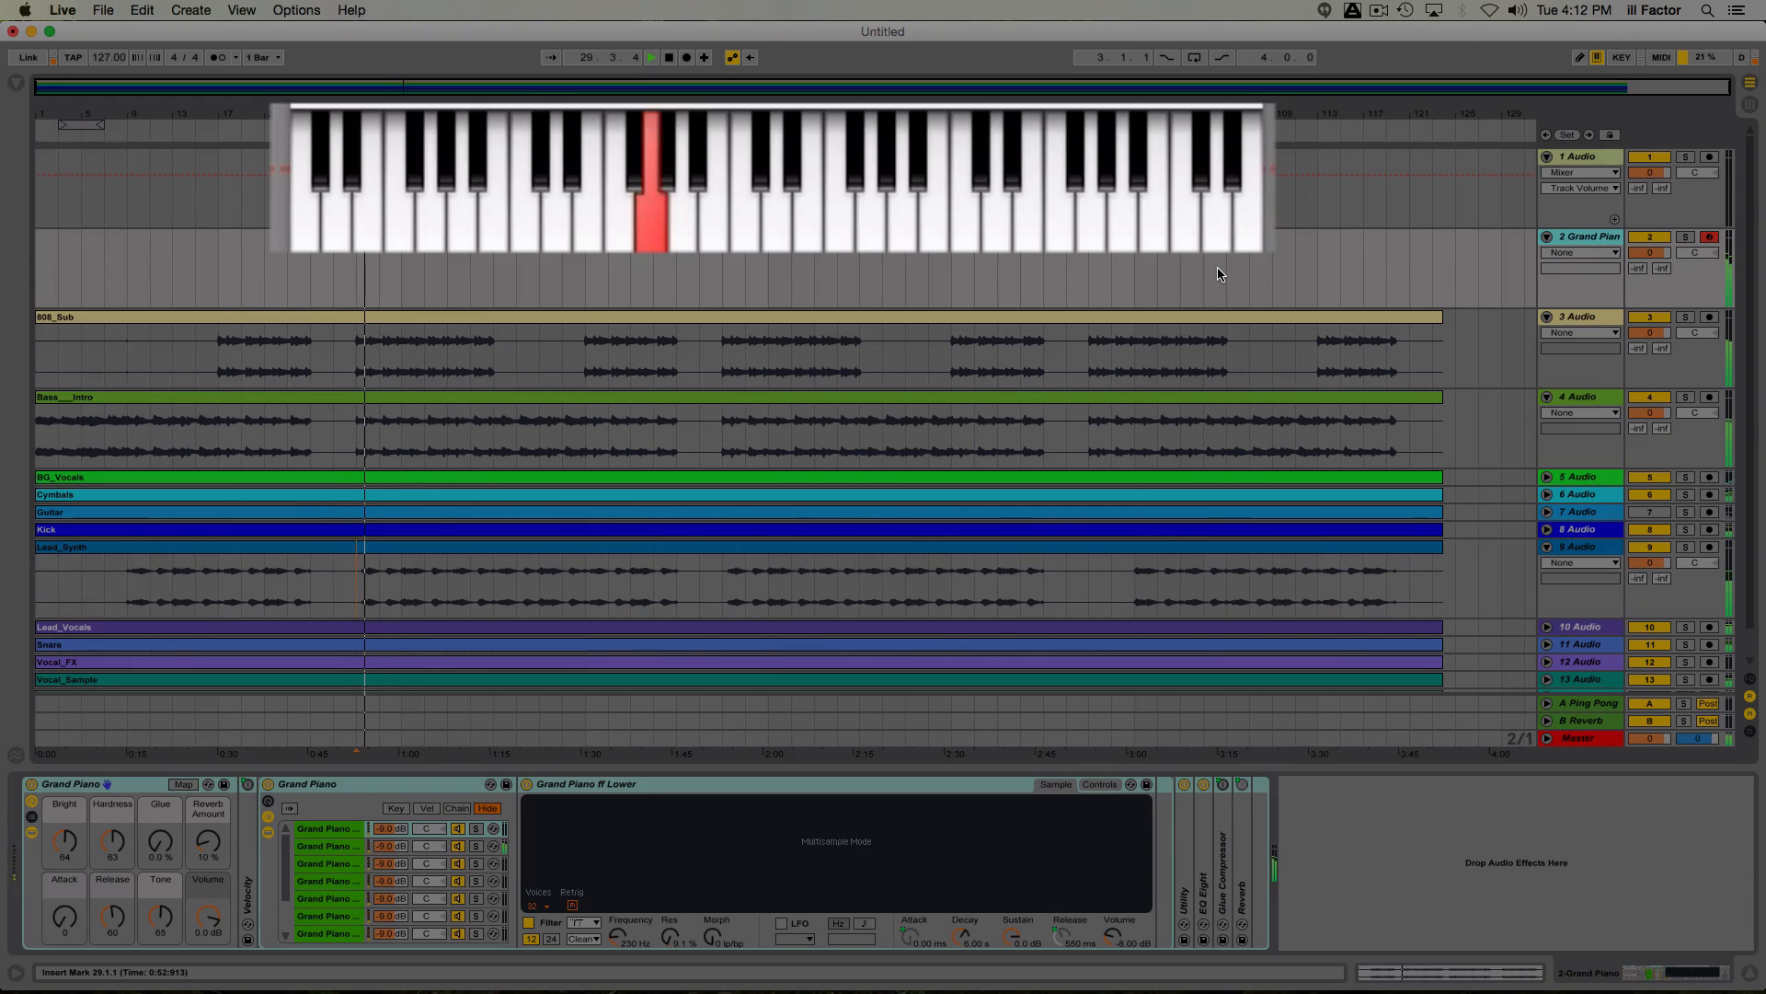
key("space")
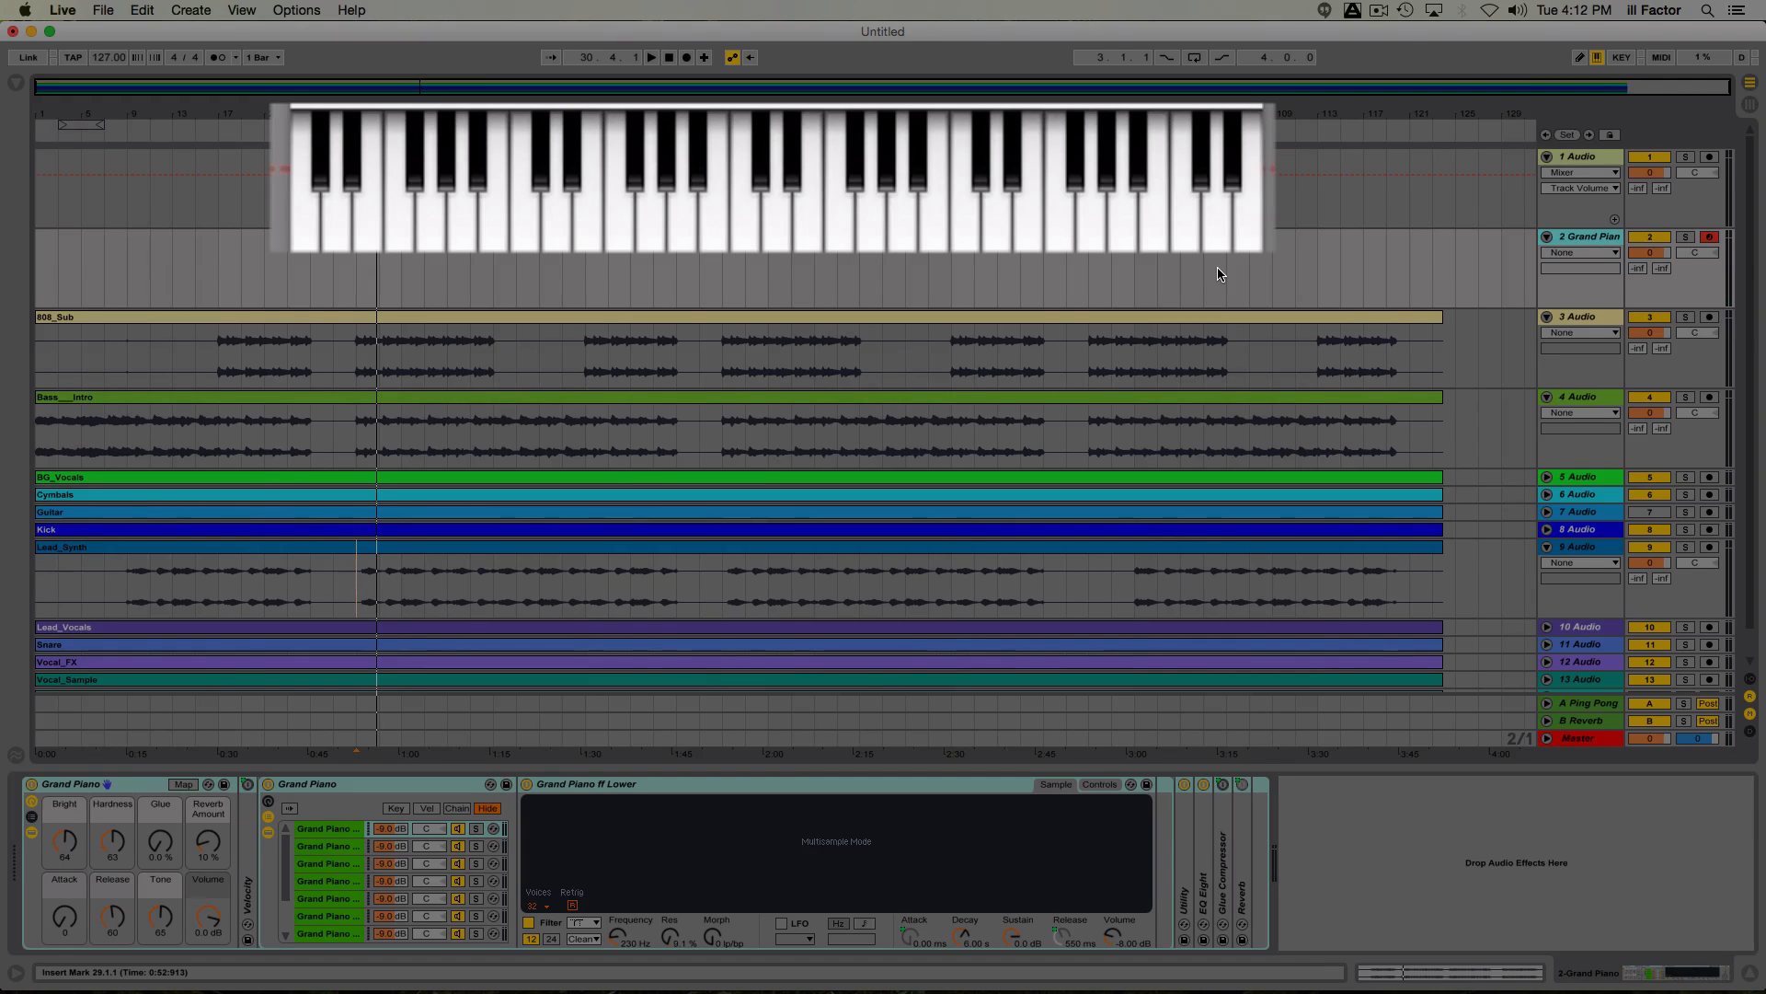
key("e")
key("e")
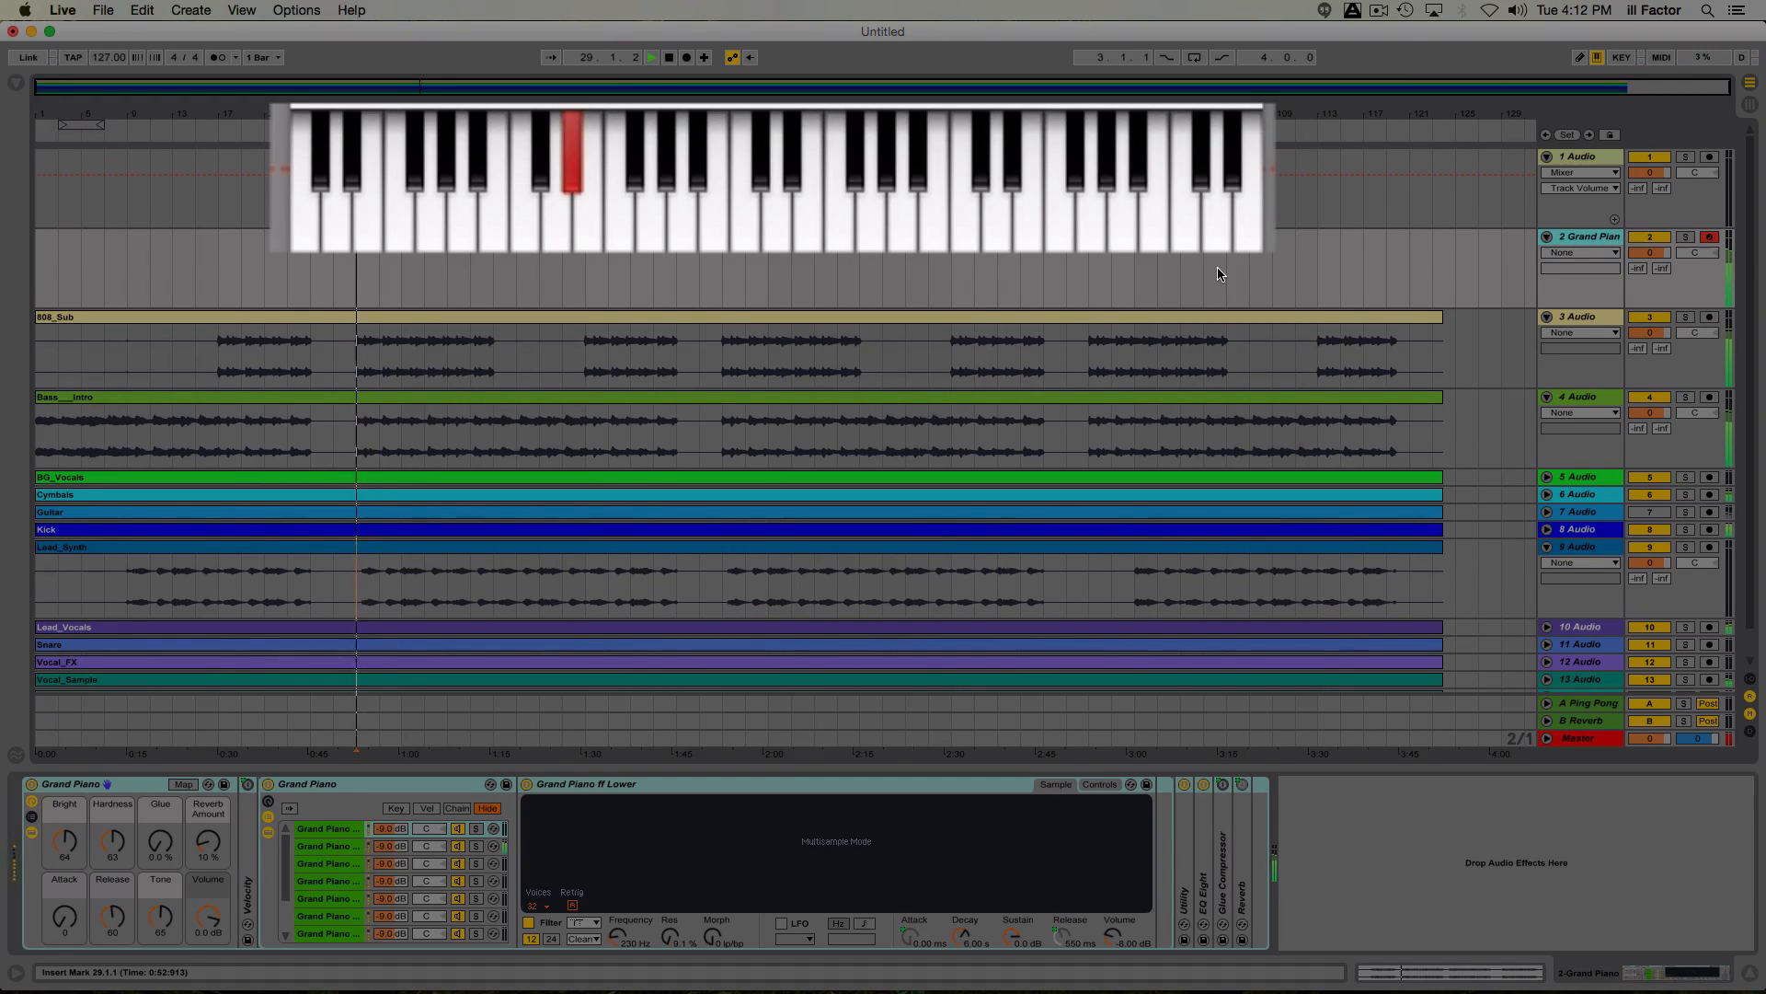
key("space")
key("e")
key("e")
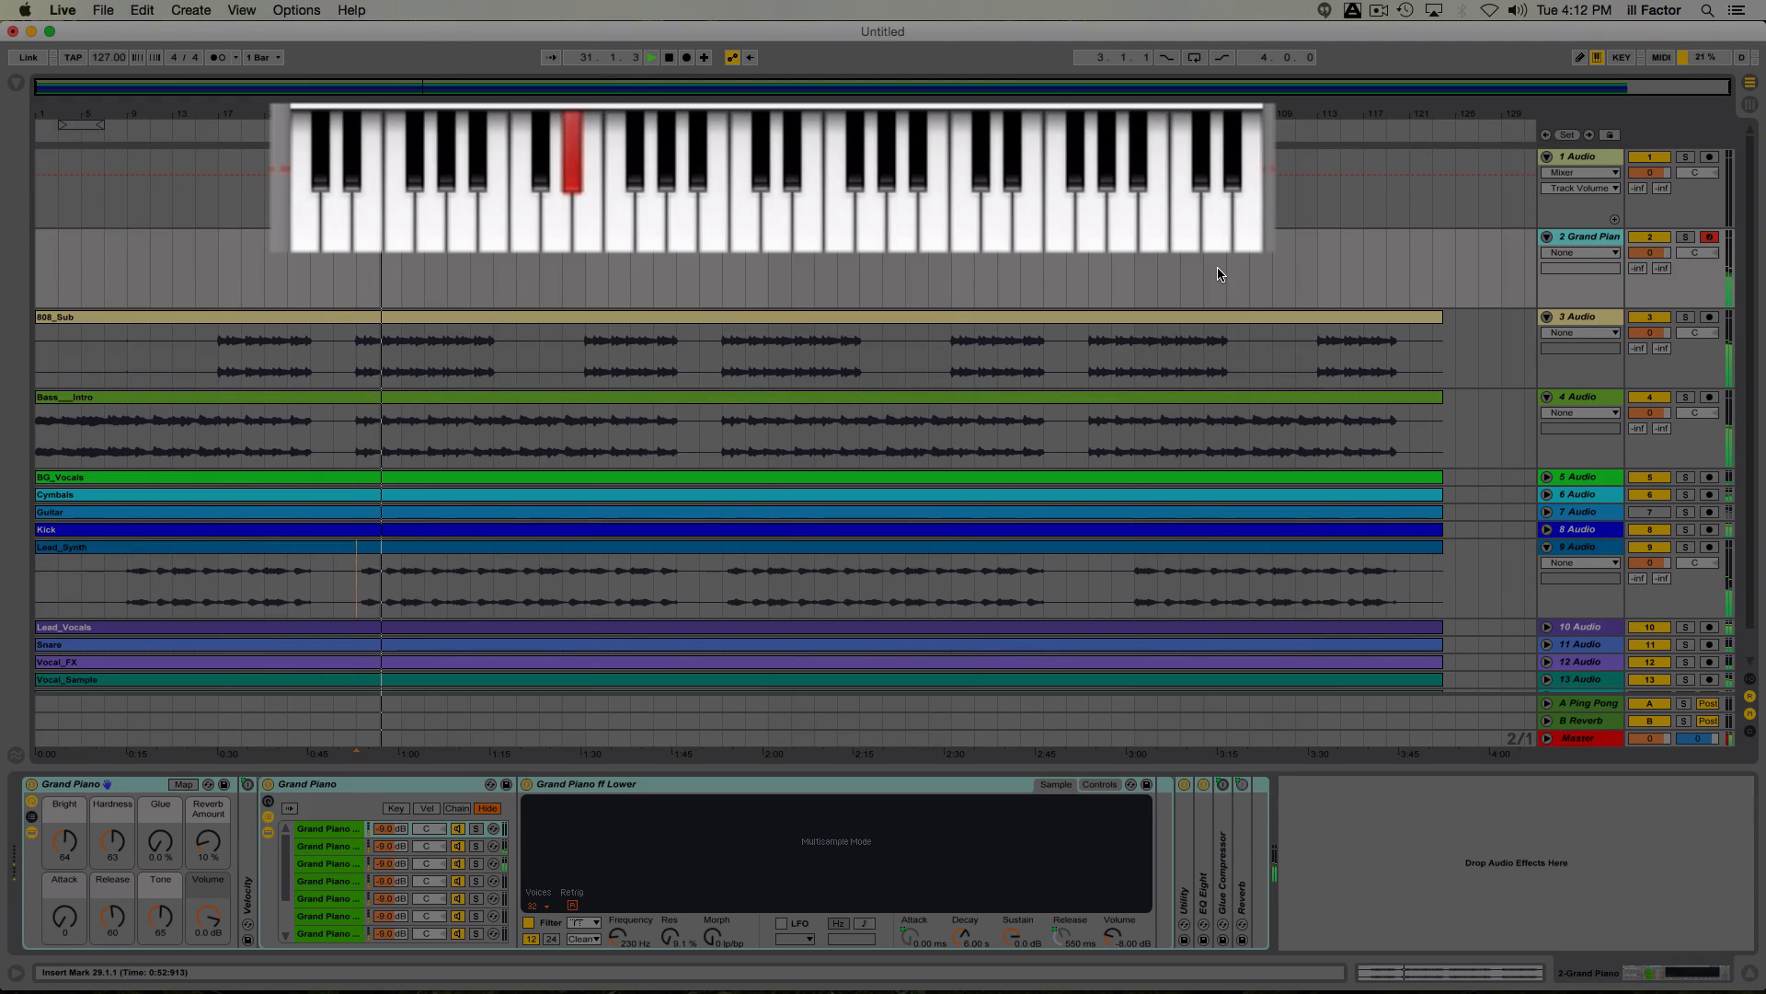
key("e")
key("e")
key("e")
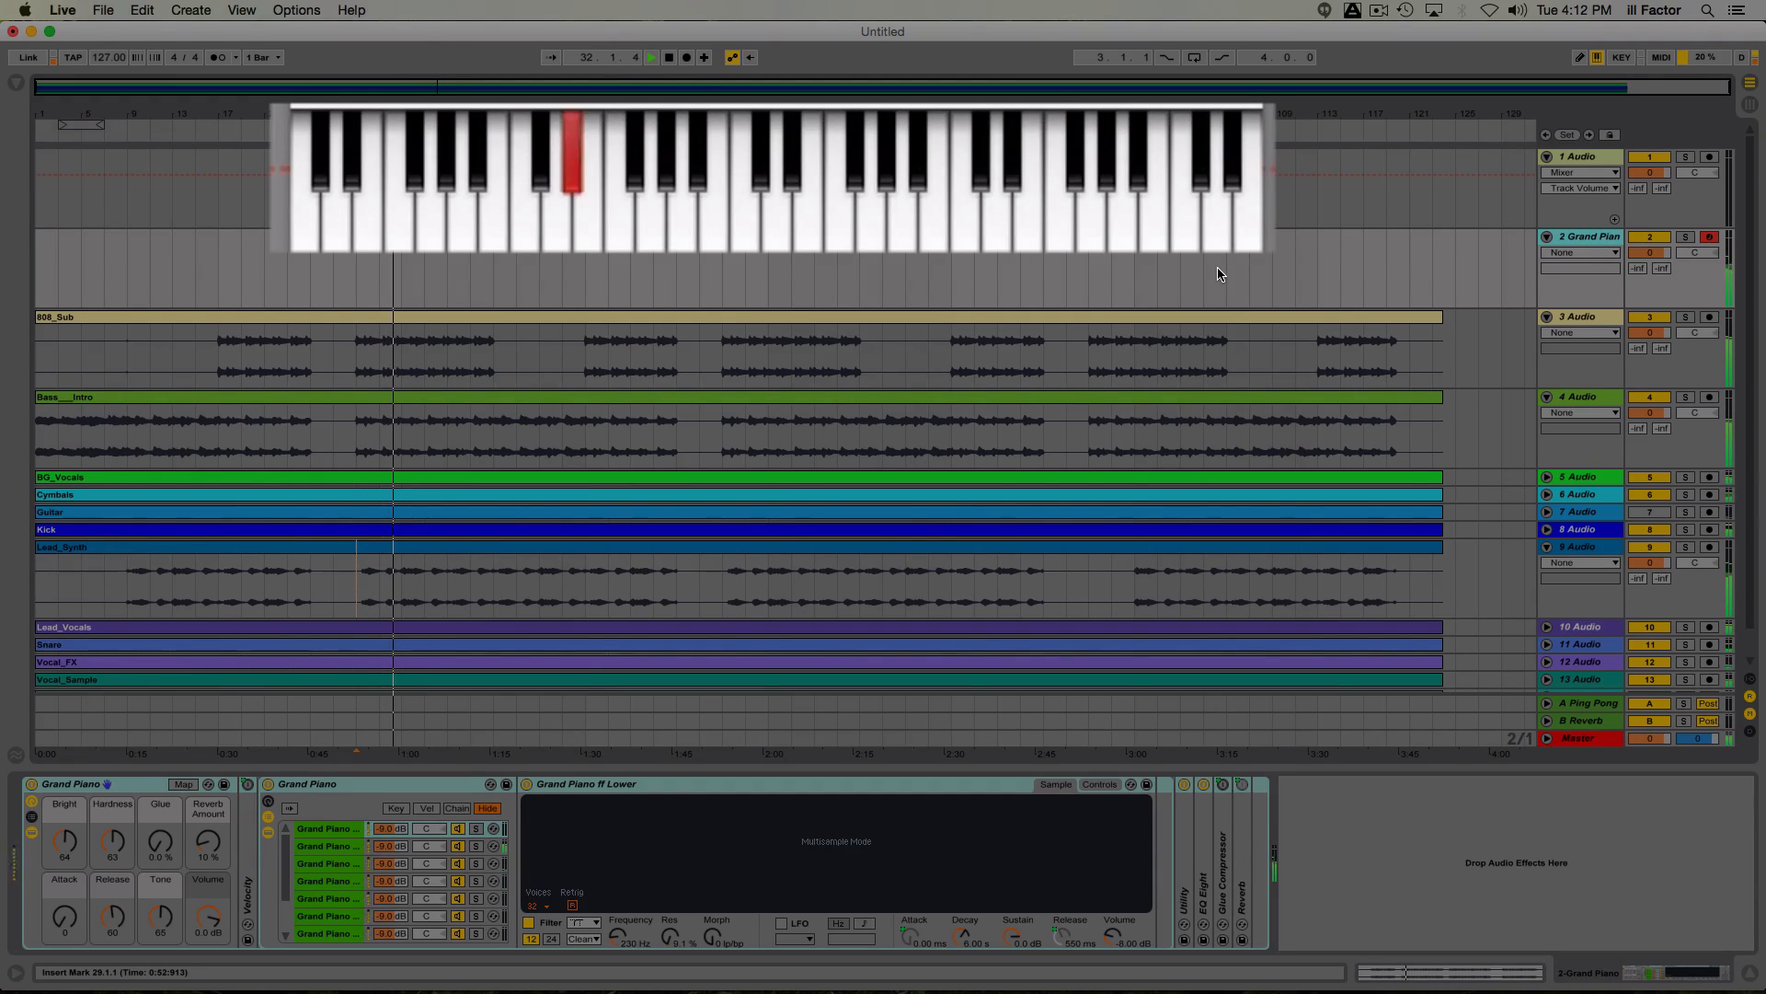
Step: Play a run of notes above D#, including A#, on the piano over the song and stop playback
key("t")
key("y")
key("u")
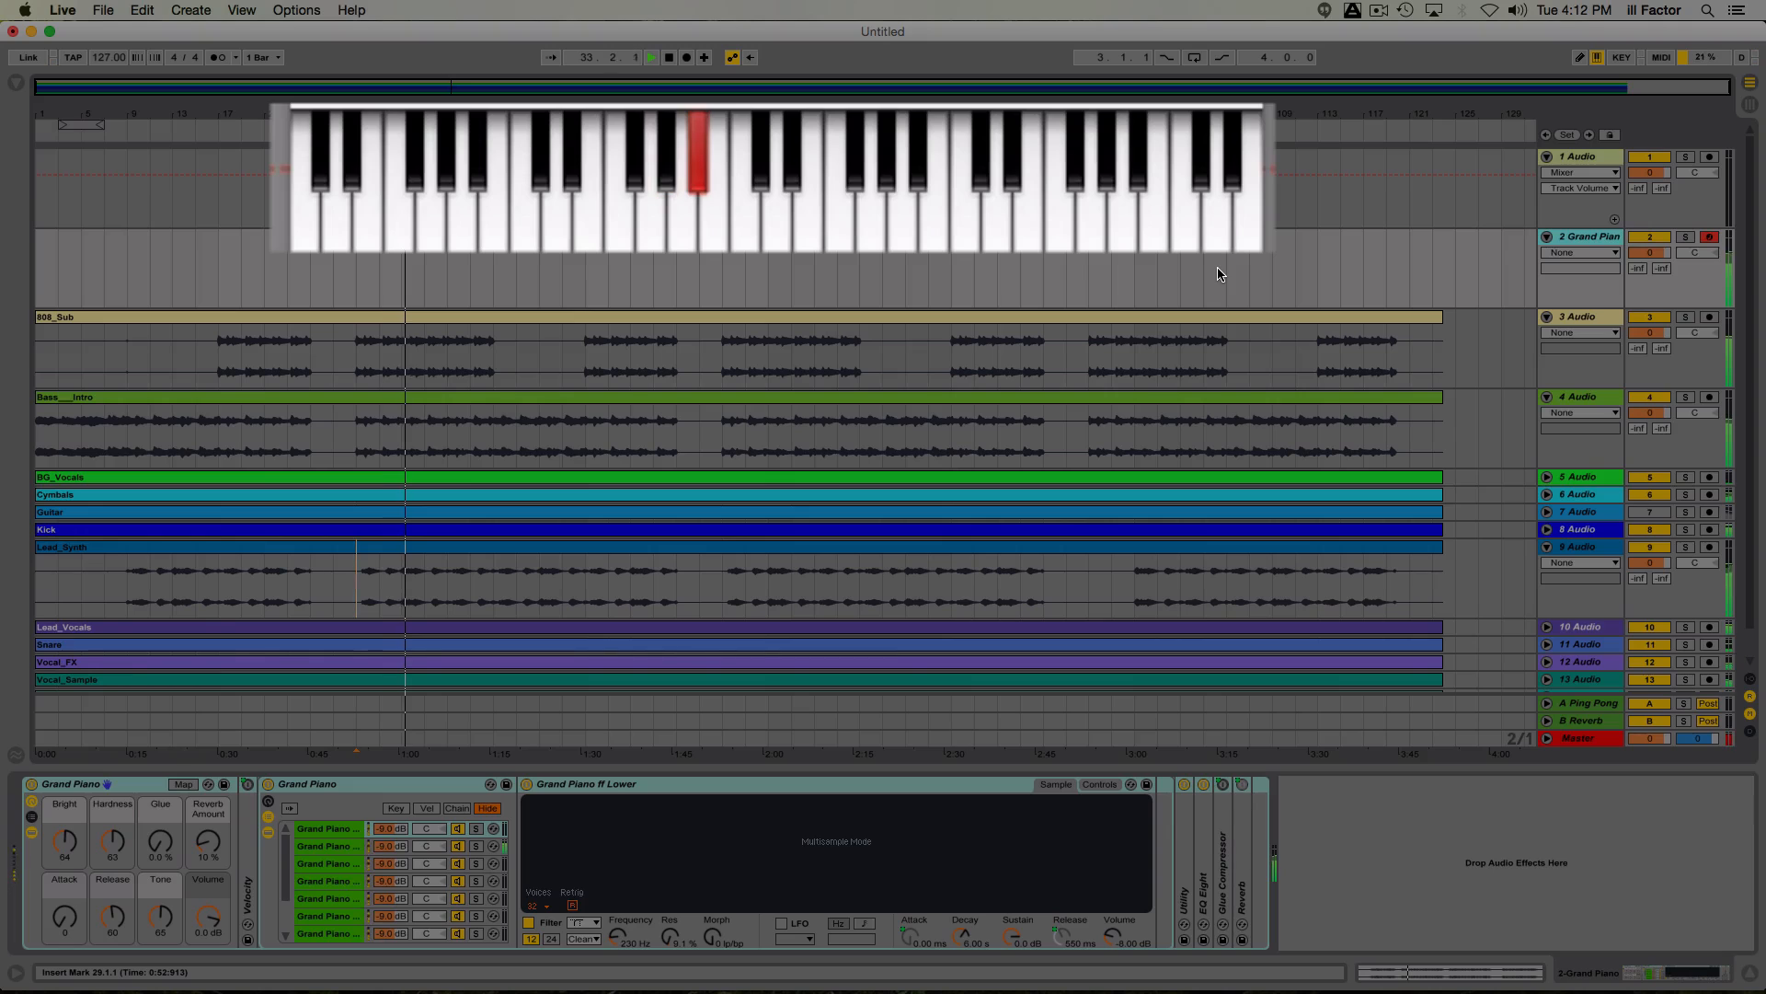
key("j")
key("k")
key("o")
key("j")
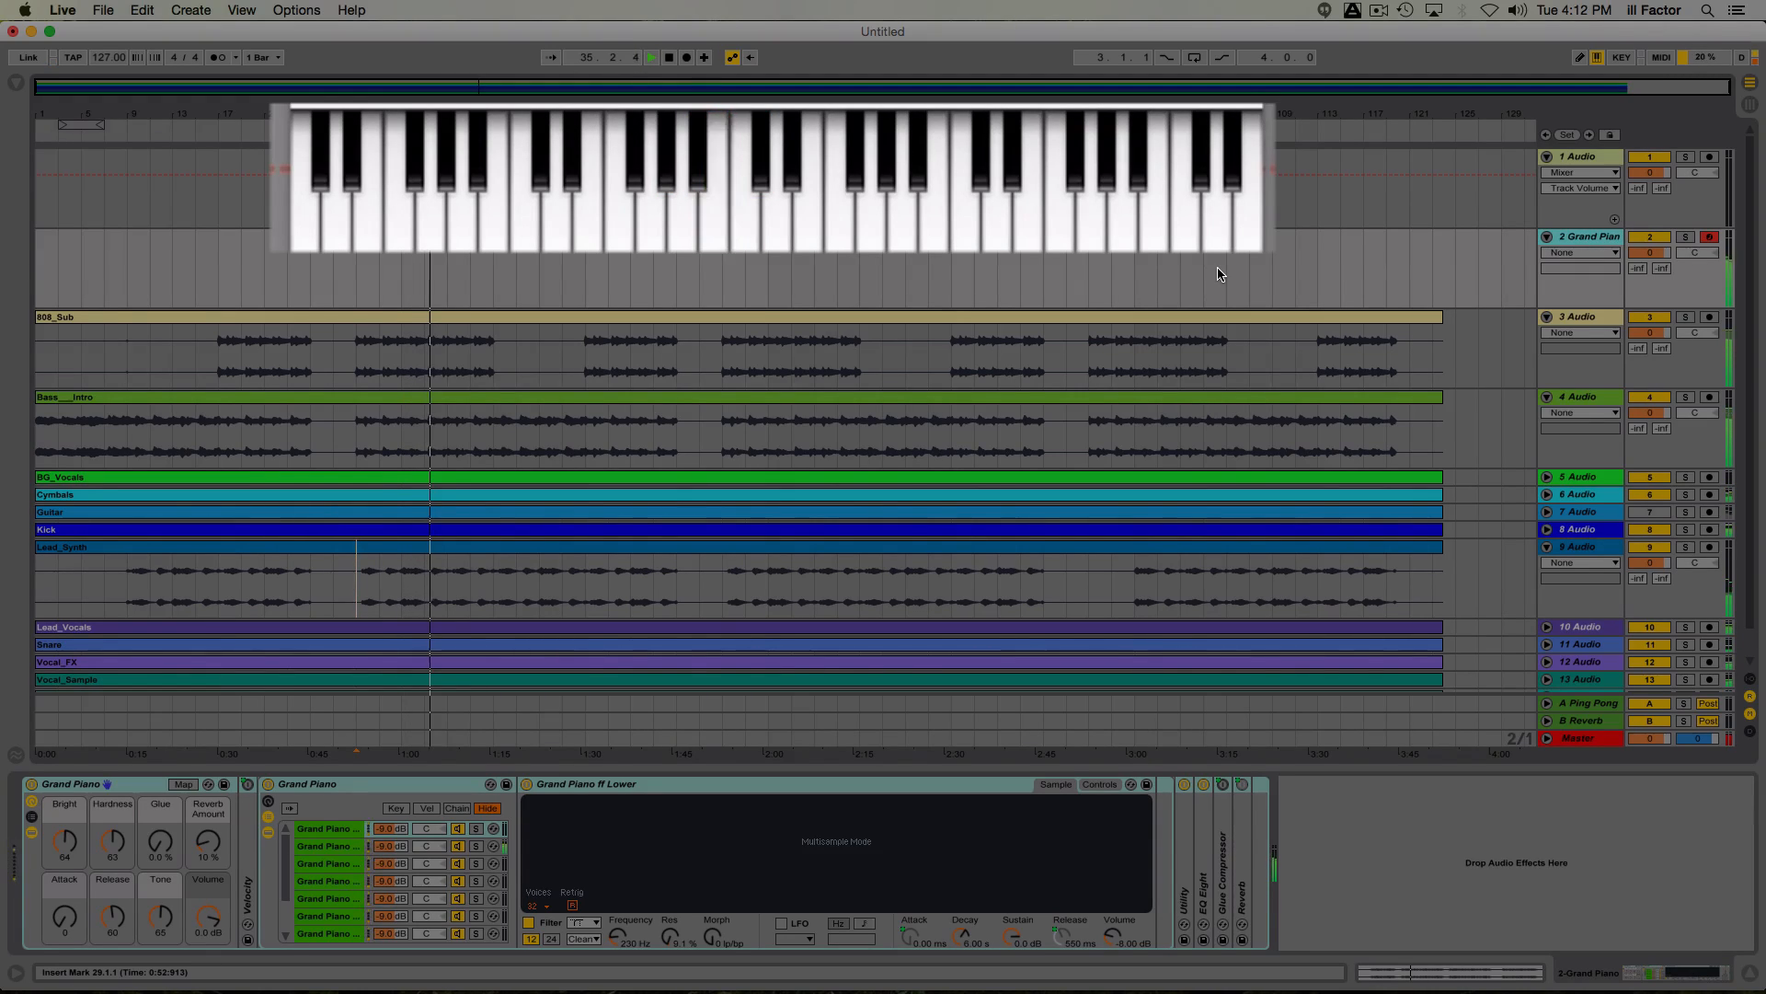
key("j")
key("j")
key("j")
key("j")
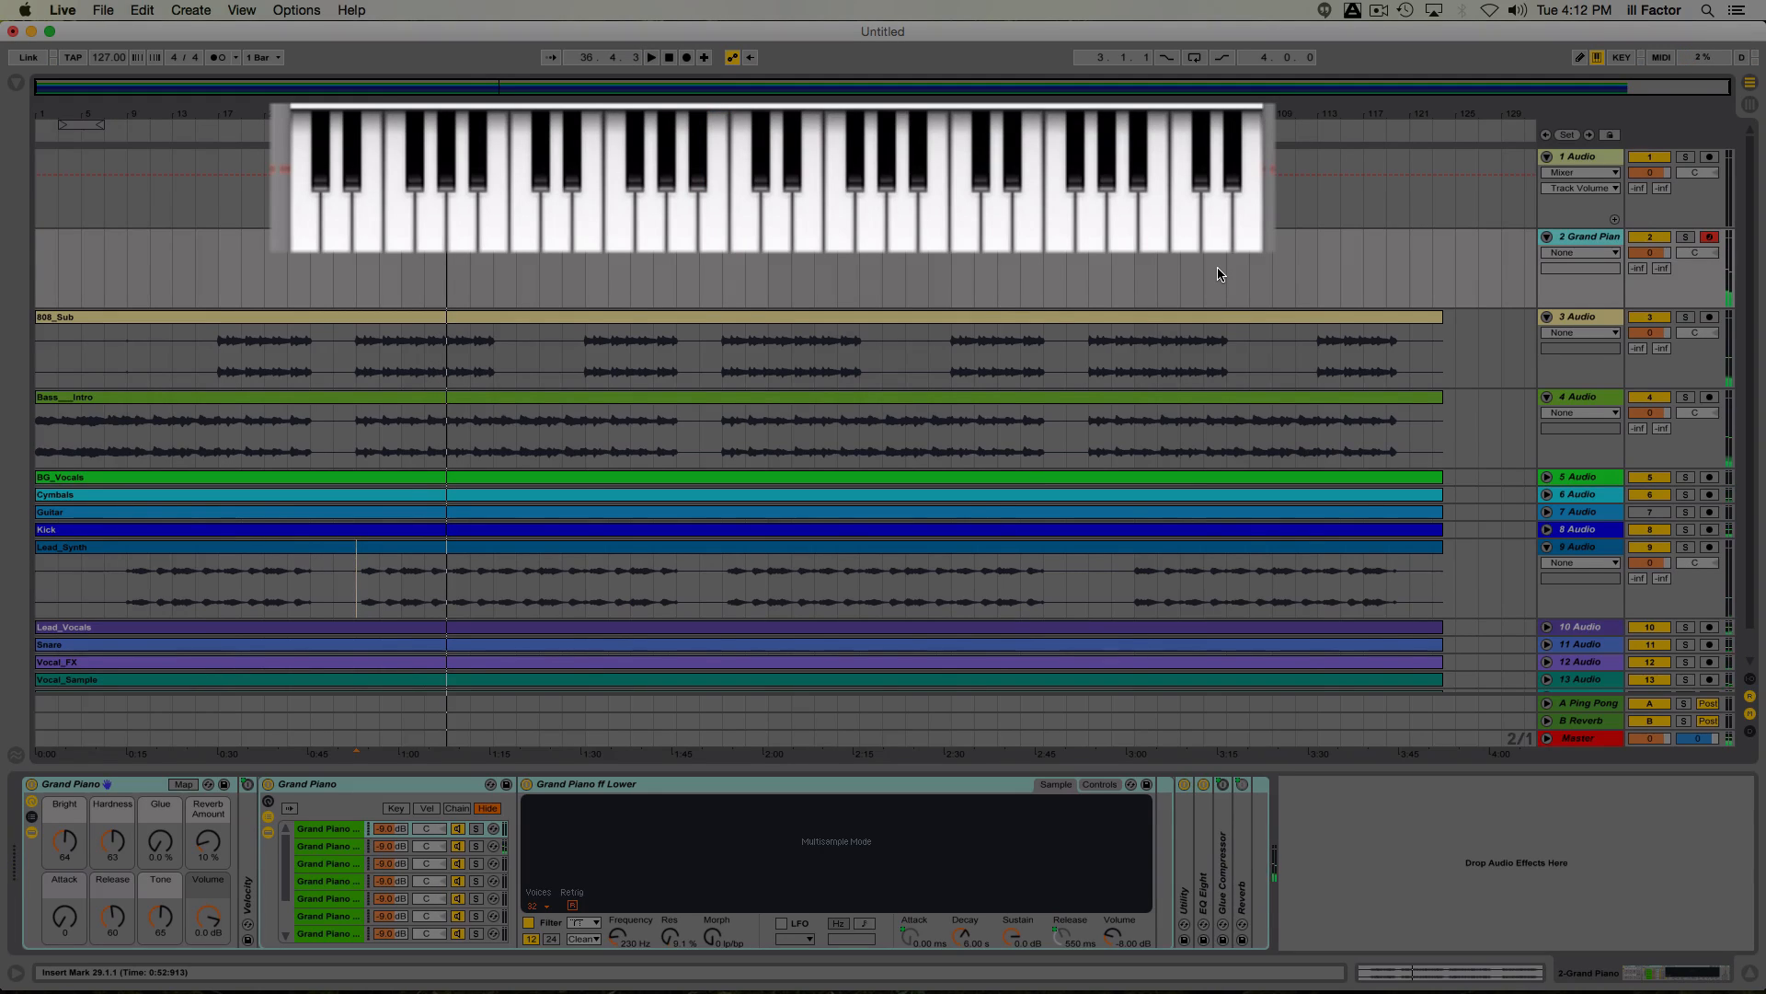
key("j")
key("j")
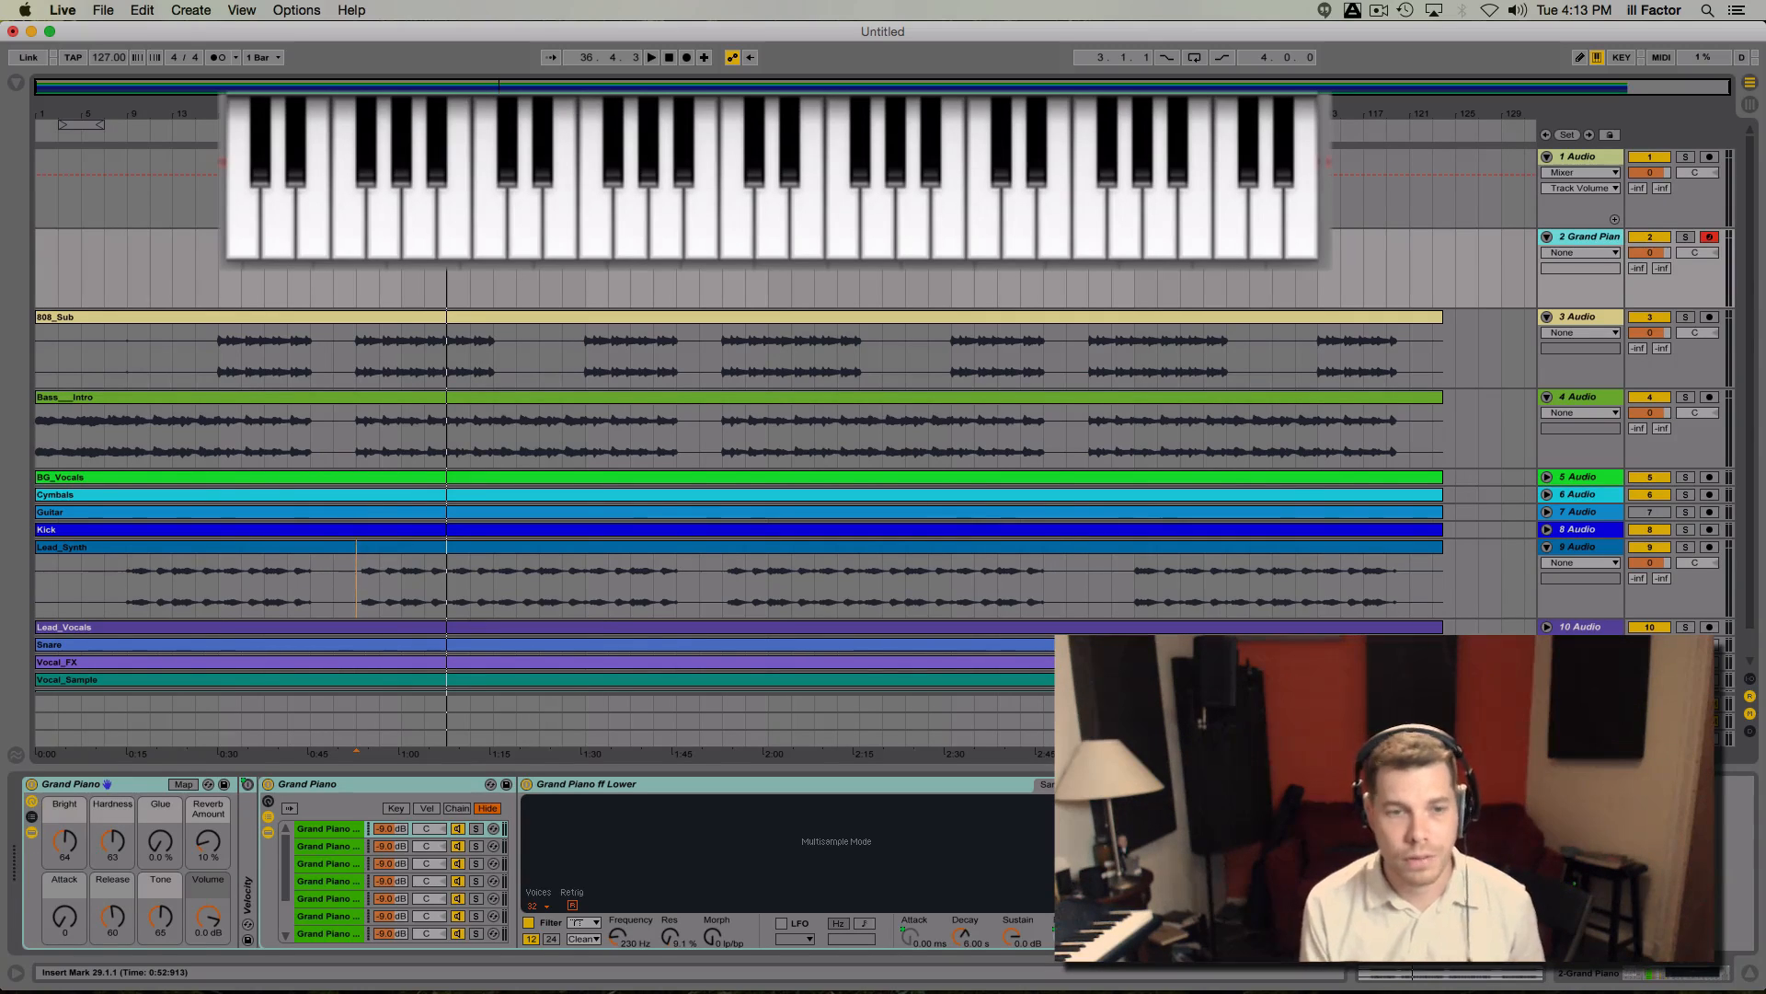
Step: Test the D# major chord (D#, G, A#) on the piano against the song played from bar 29
key("space")
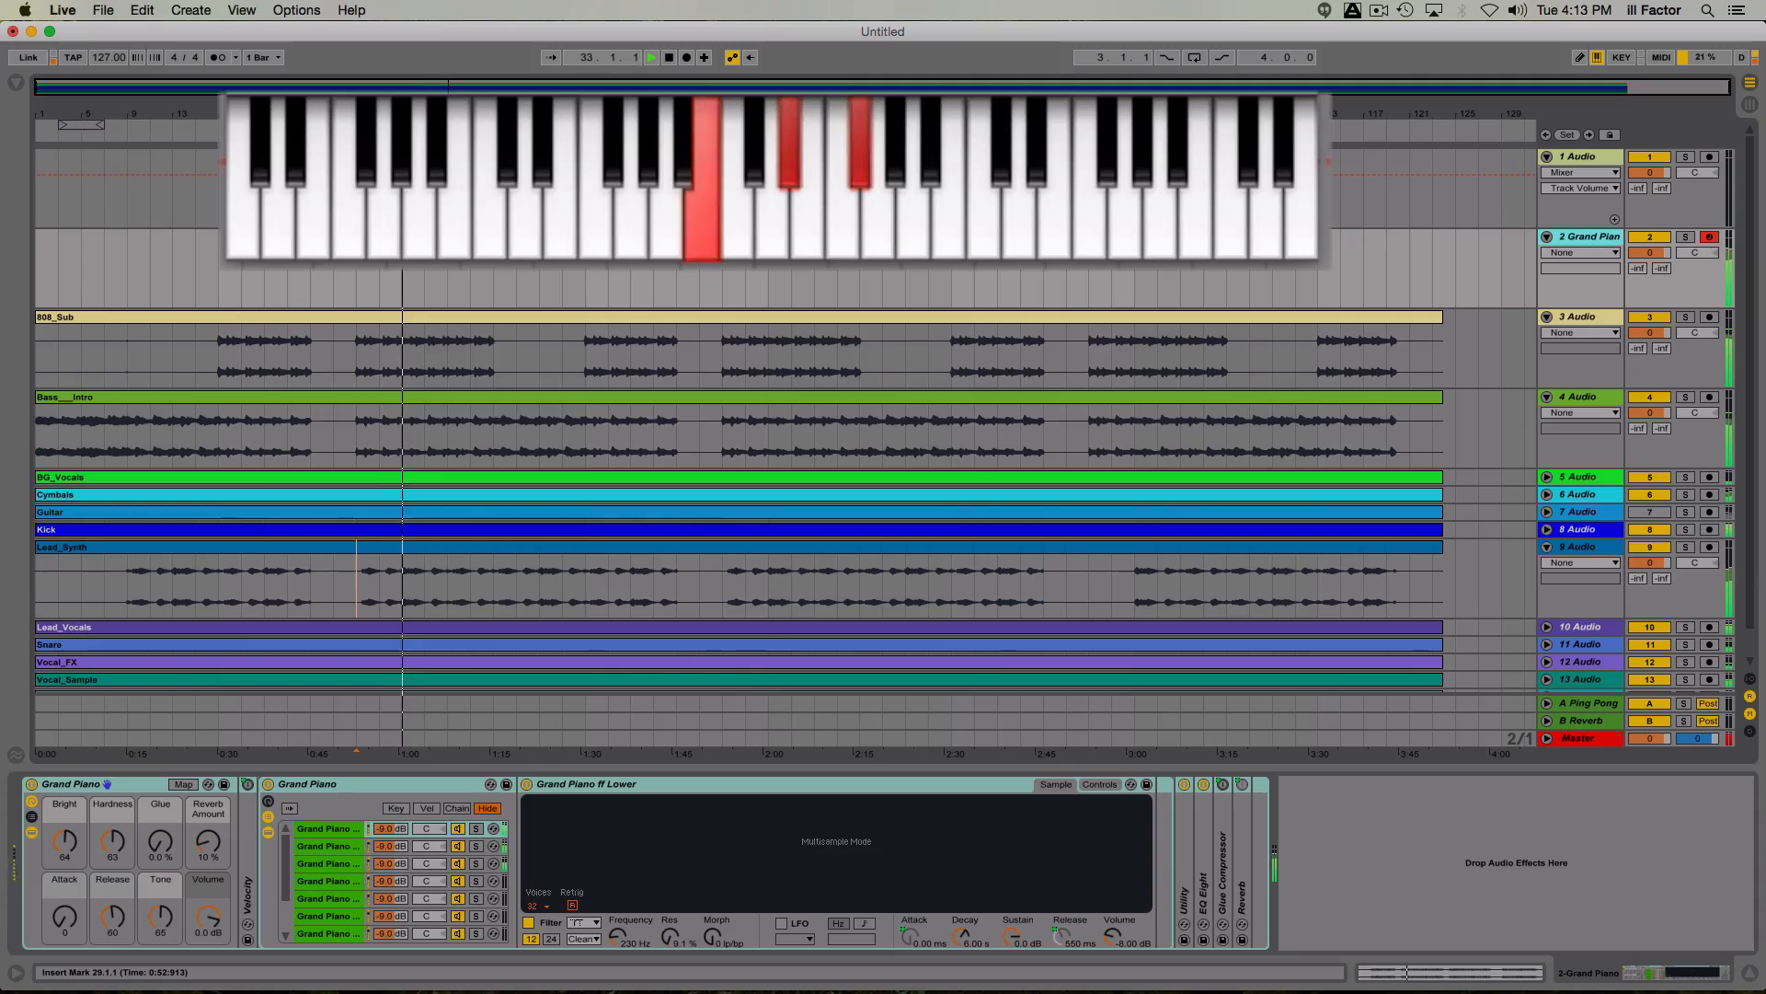
key("space")
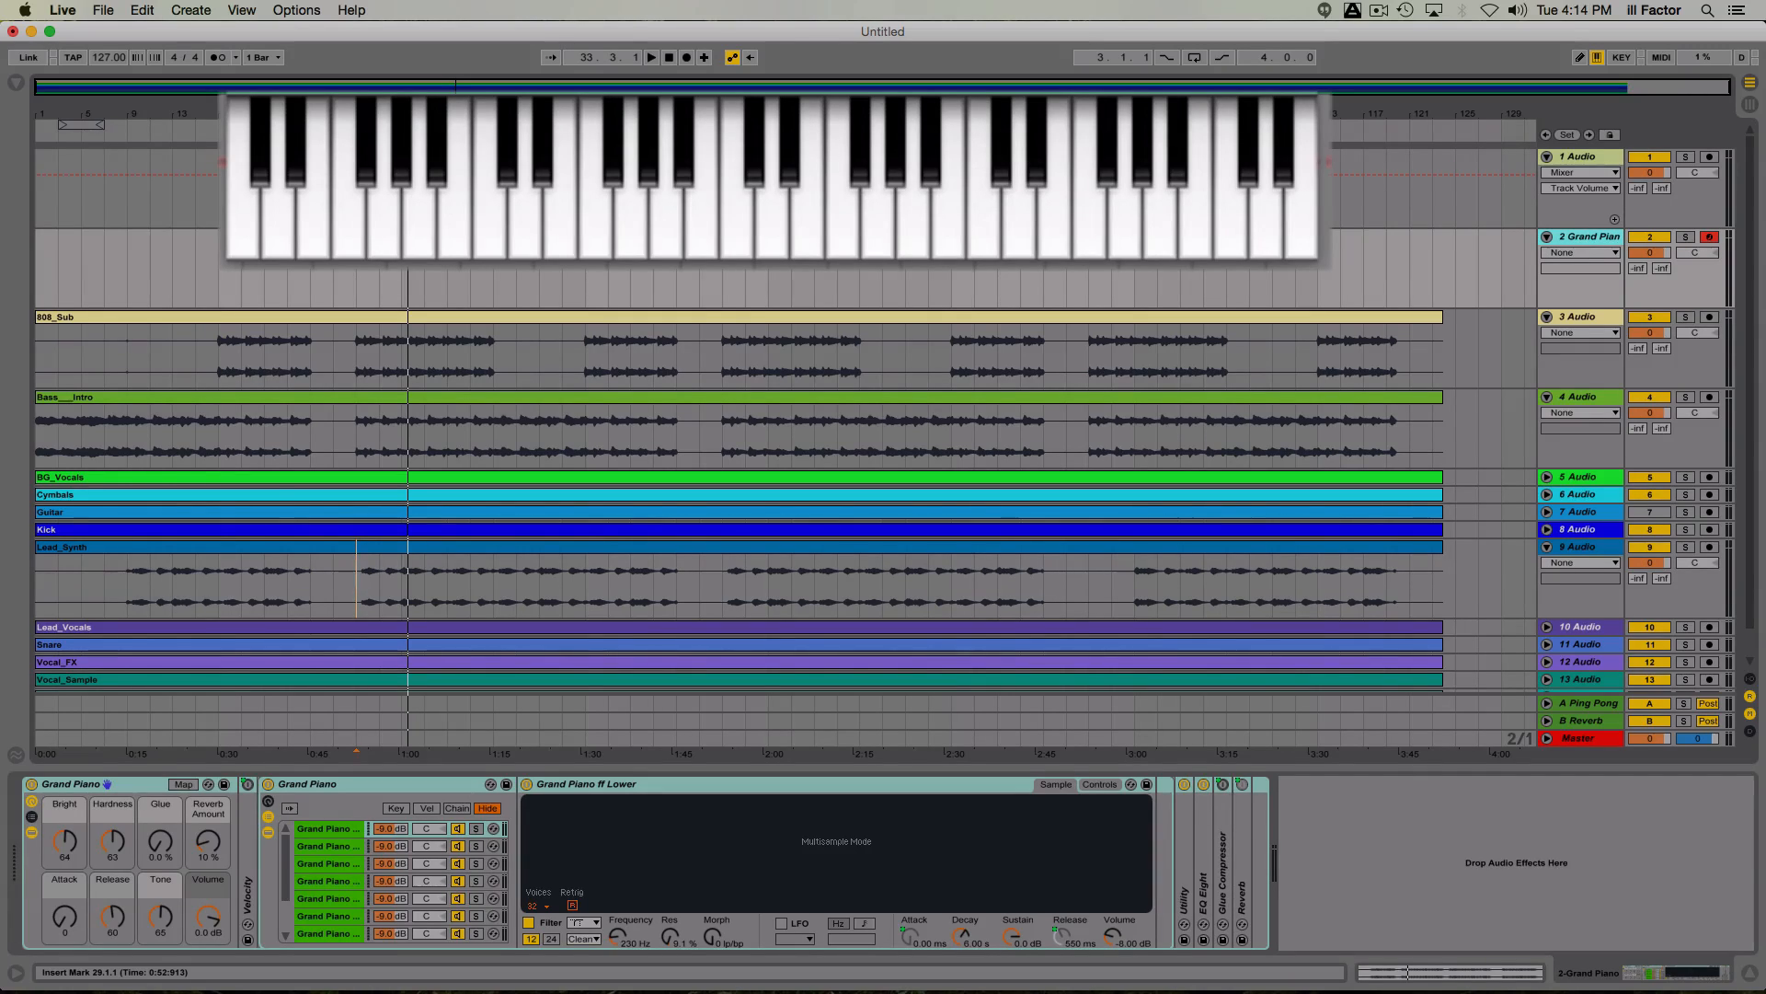
key("e")
key("g")
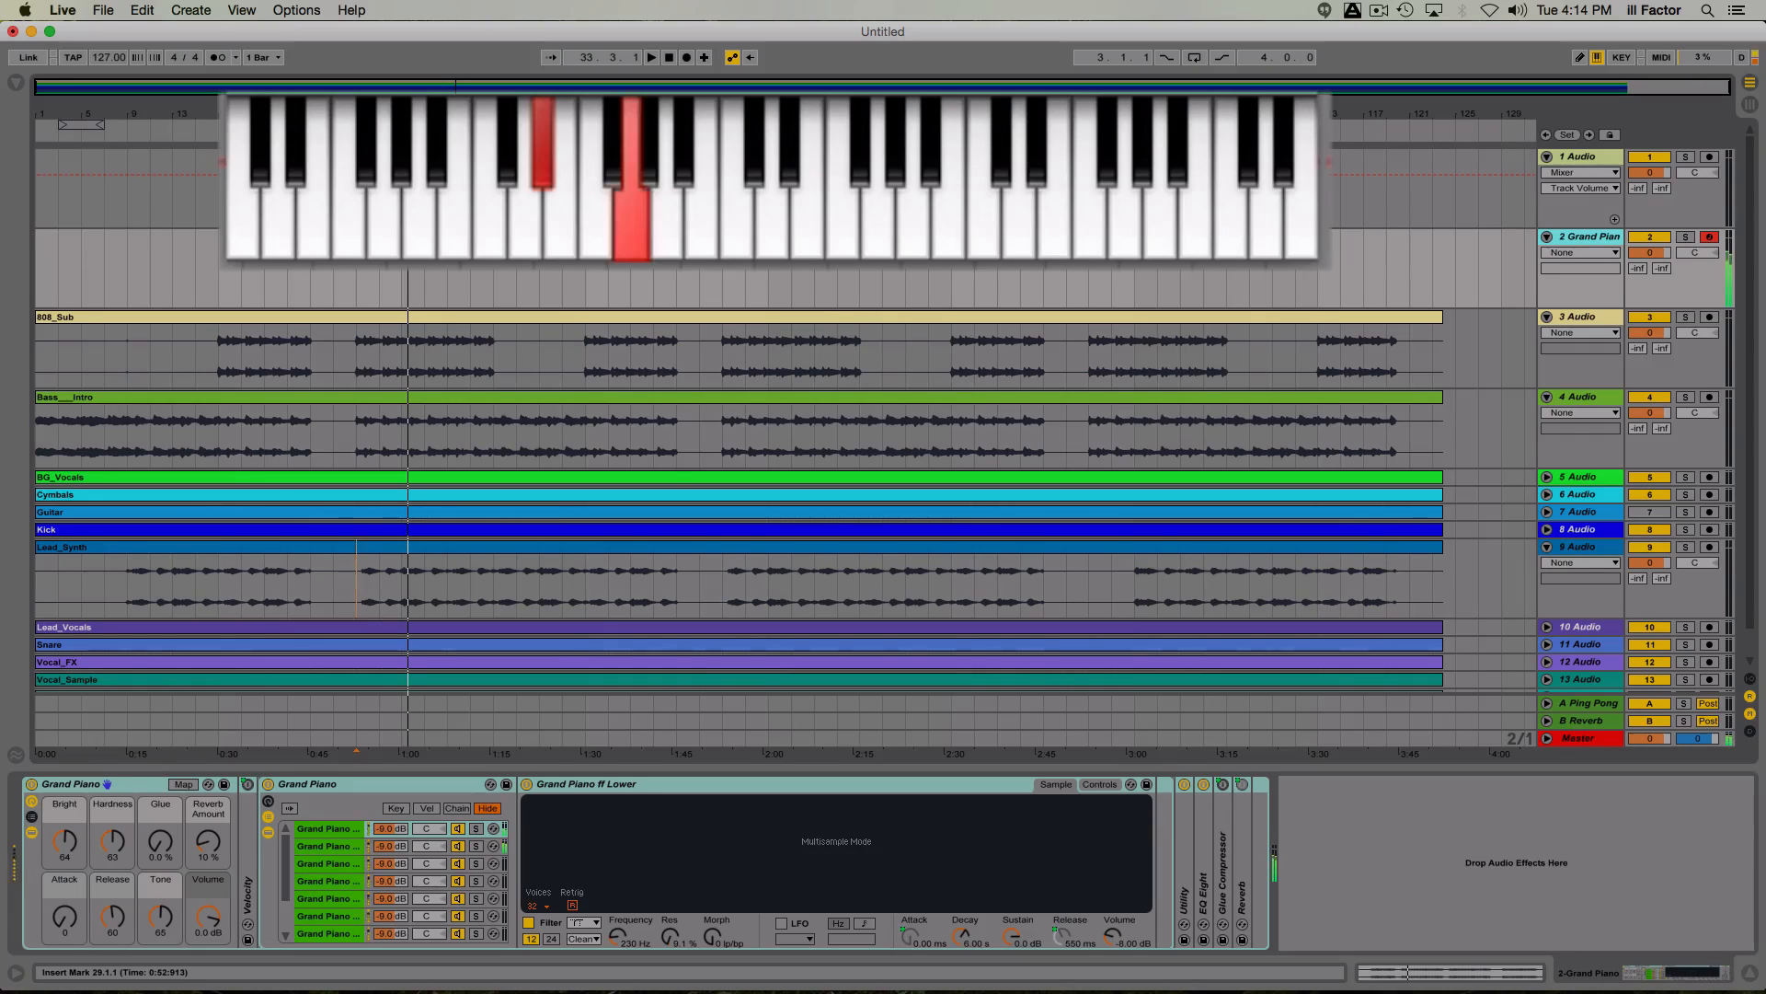
key("u")
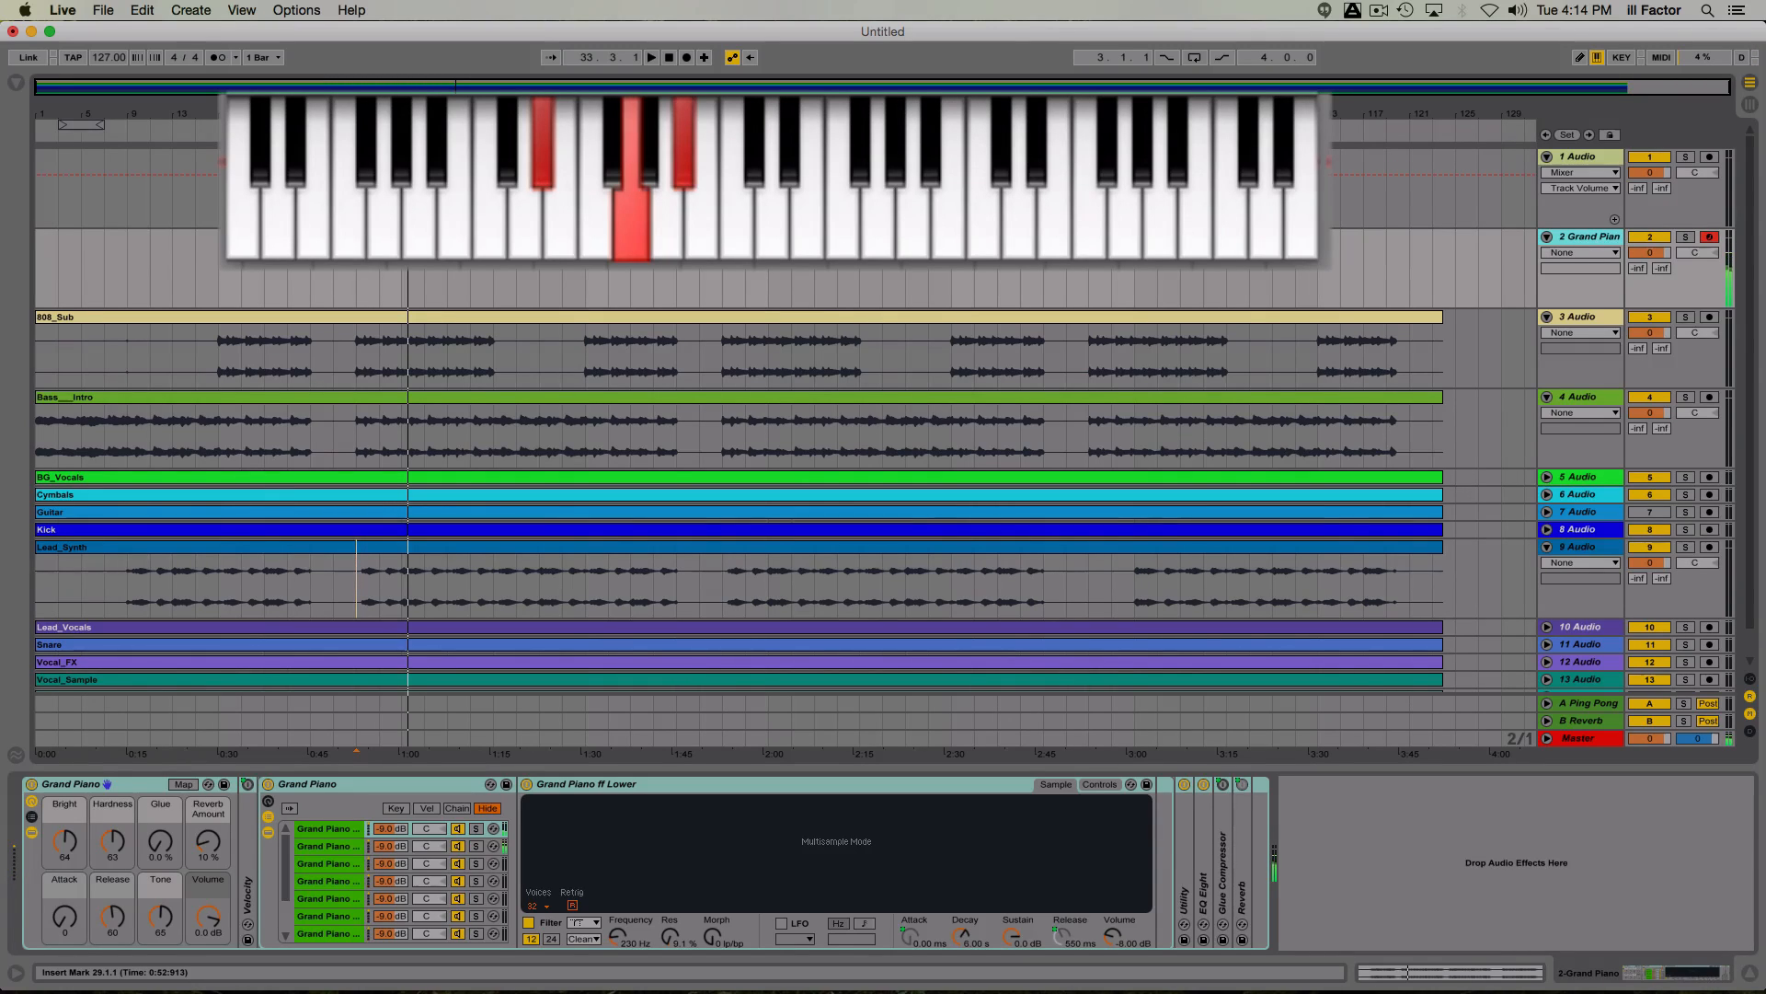
key("space")
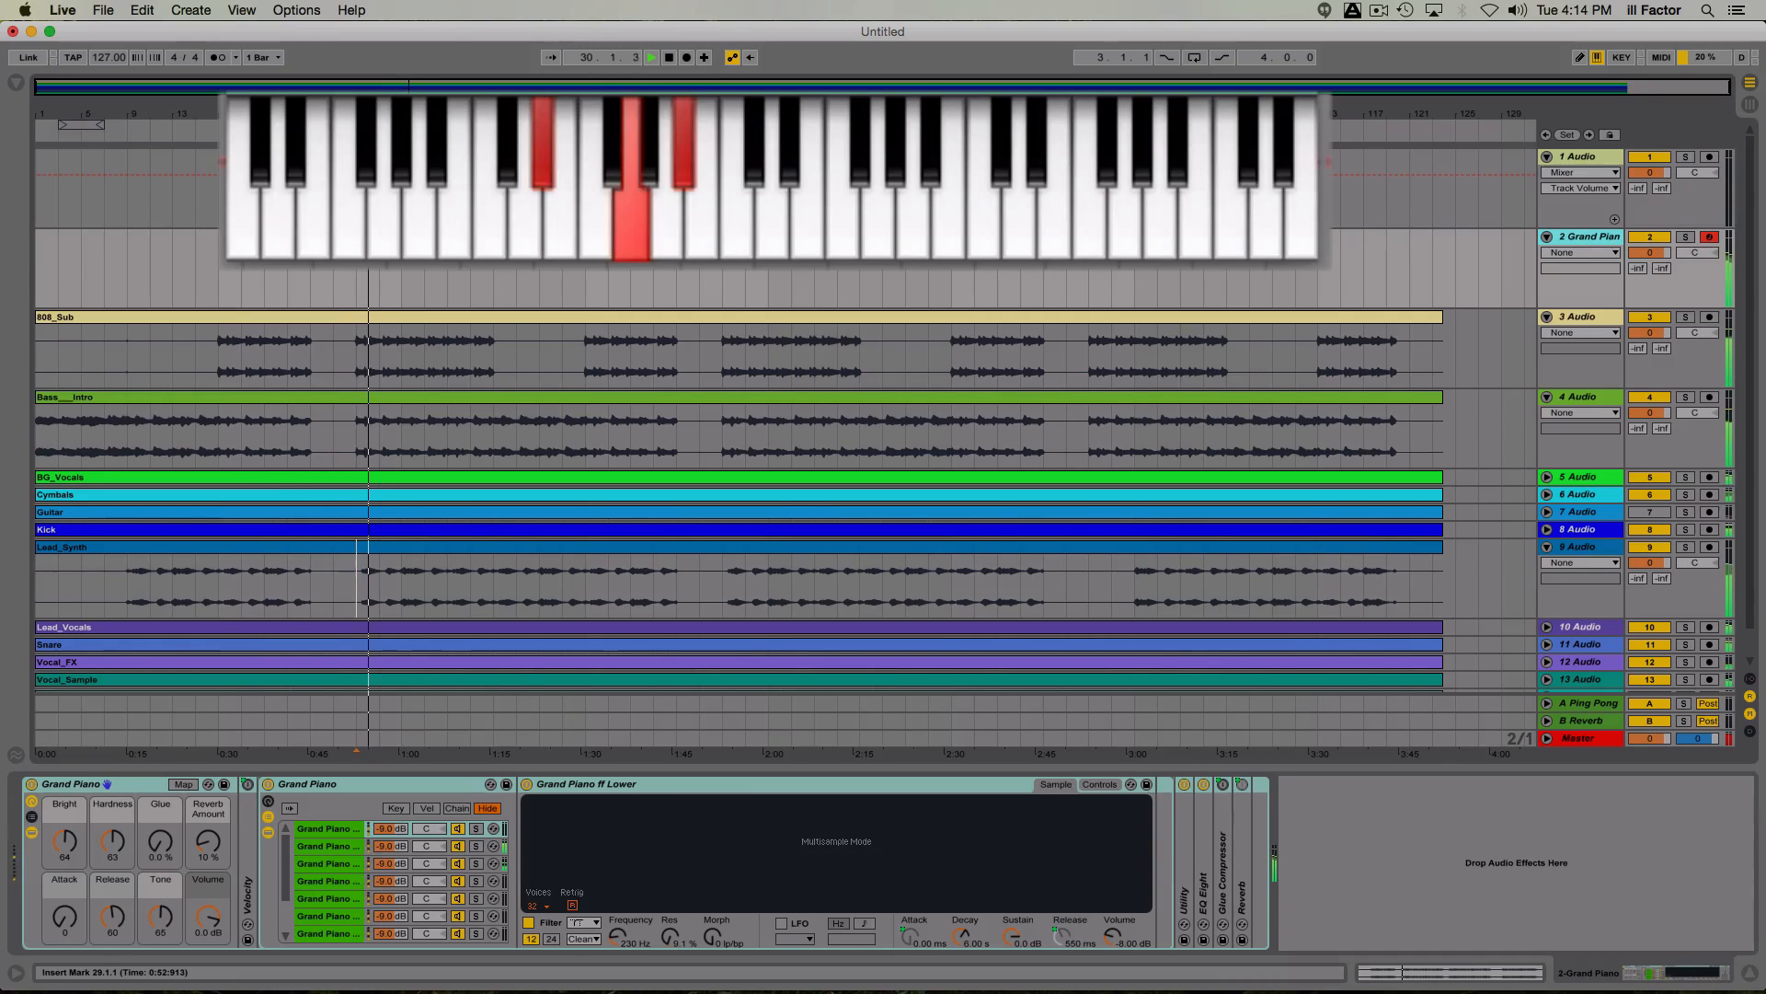
key("space")
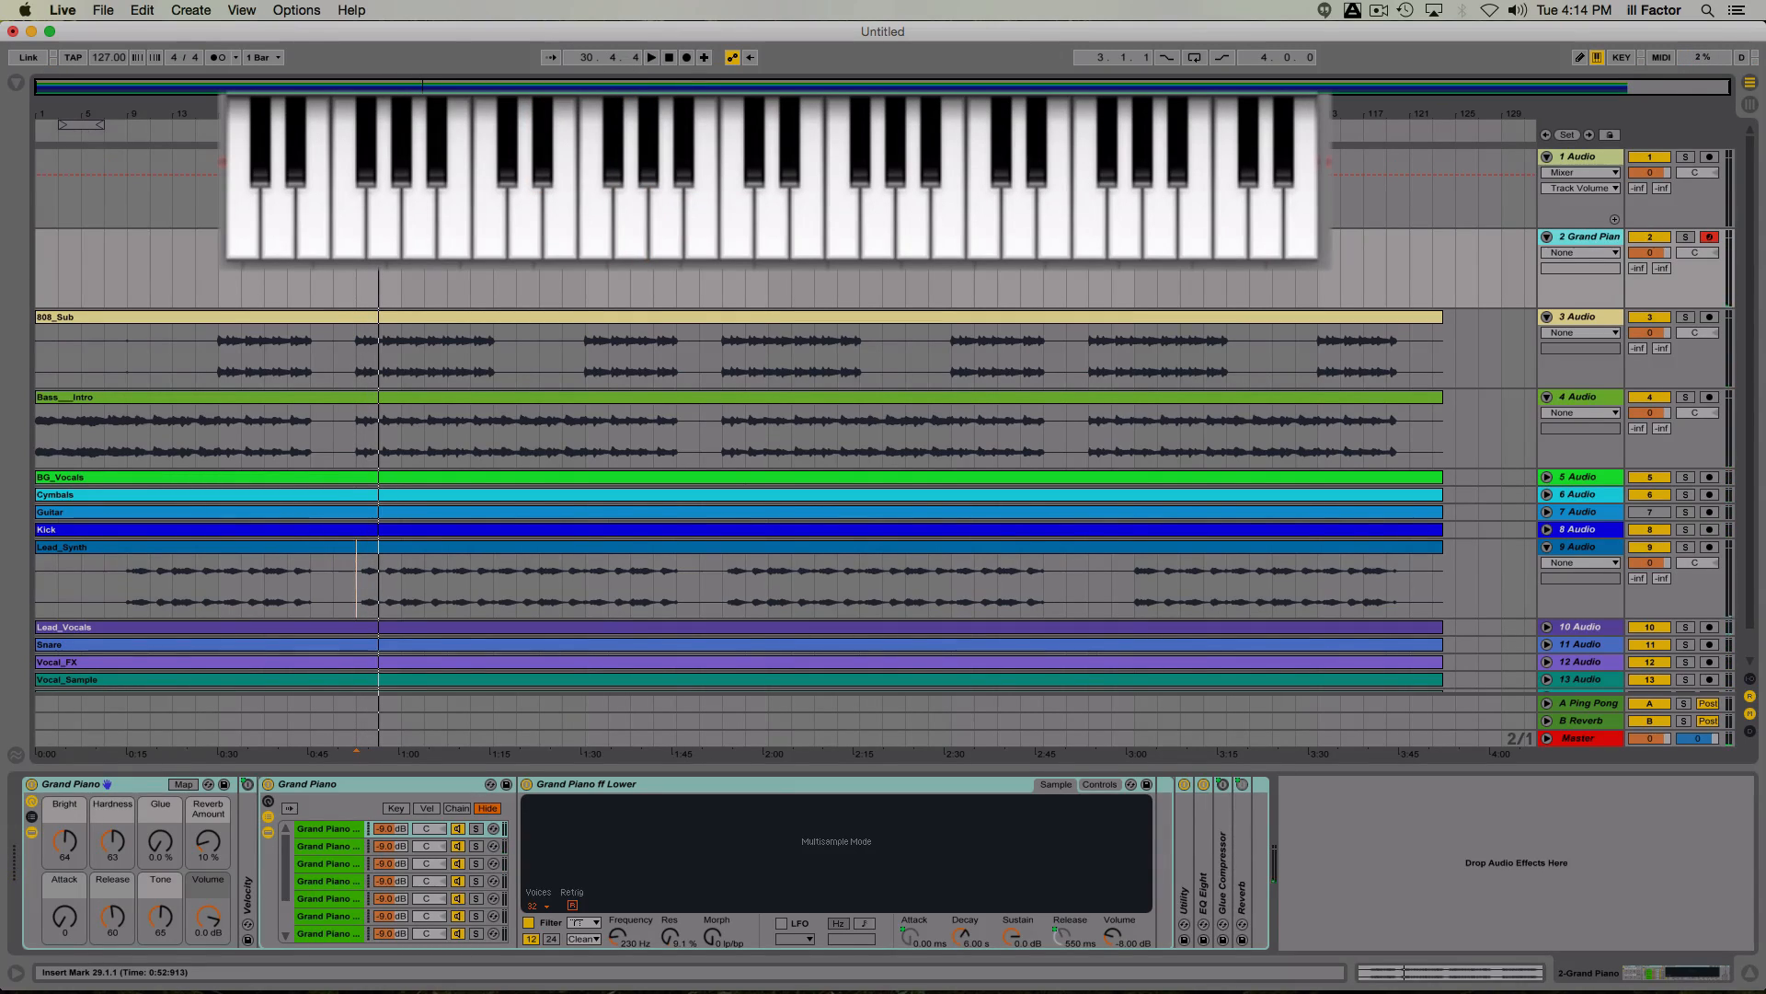
Step: Play the D# minor chord (D#, F#, A#) on the piano without the song
key("t")
key("e")
key("t")
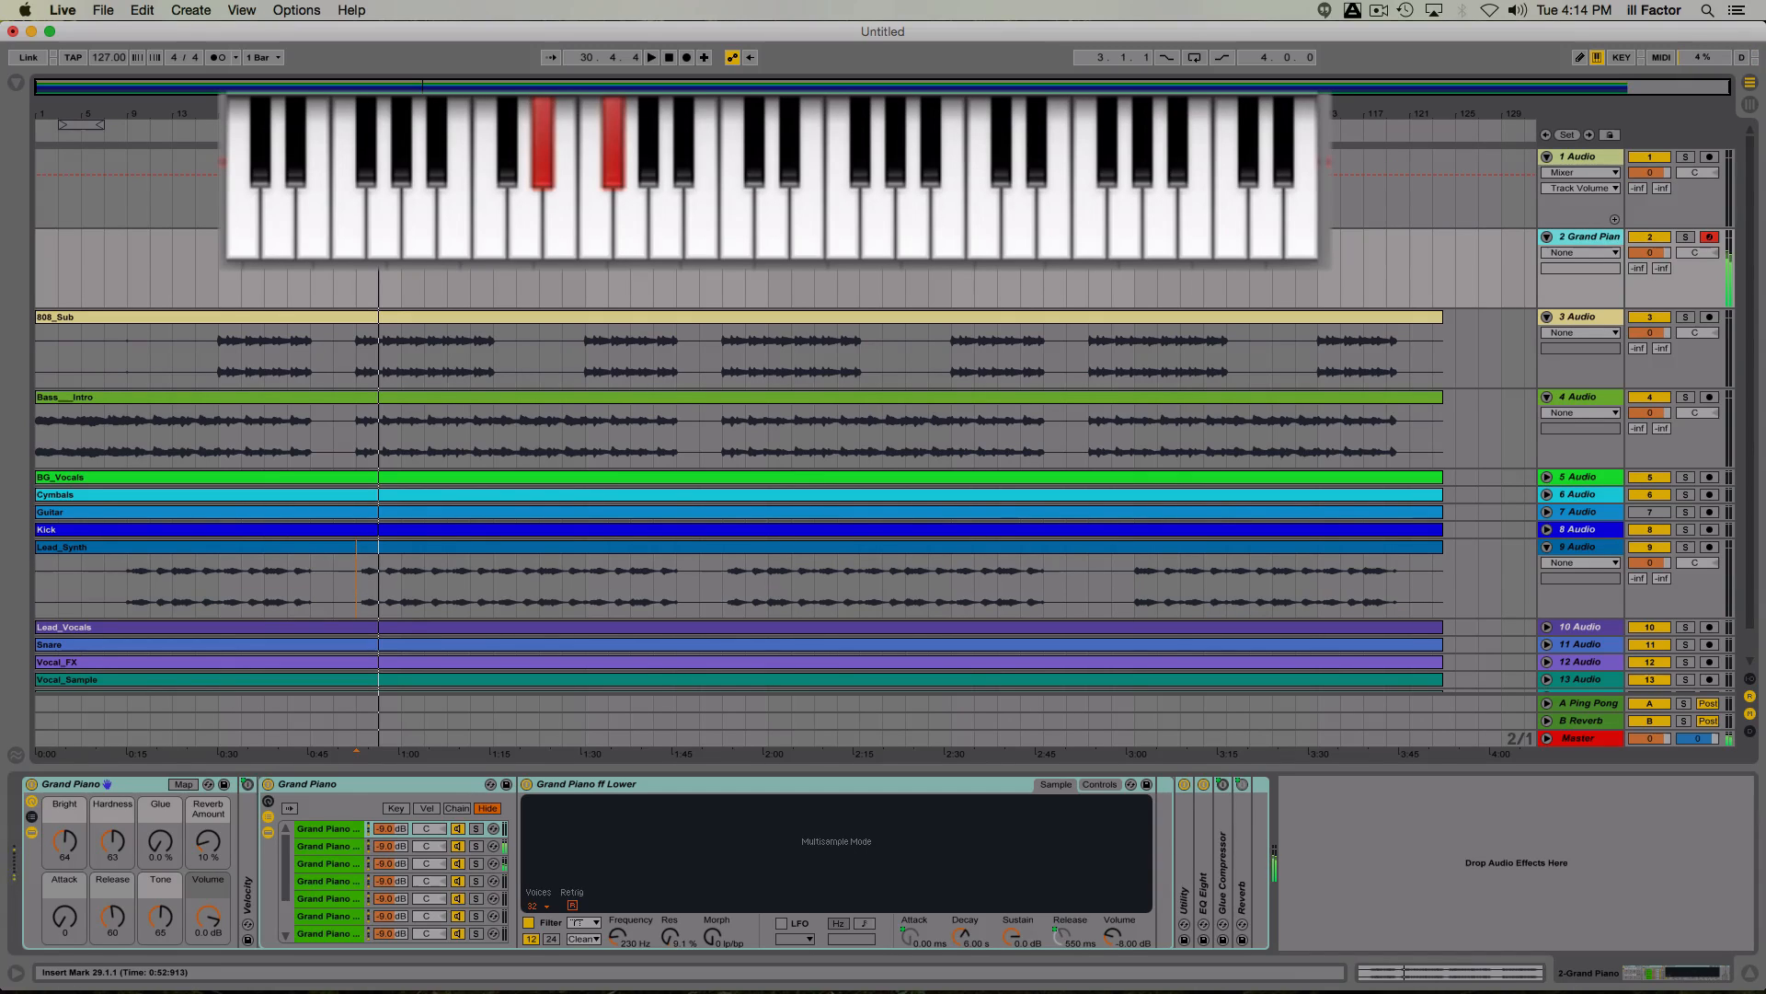
key("u")
key("e")
key("t")
Step: Repeat the D# minor chord over the song from bar 29, stop playback, and play the chord once more alone
key("space")
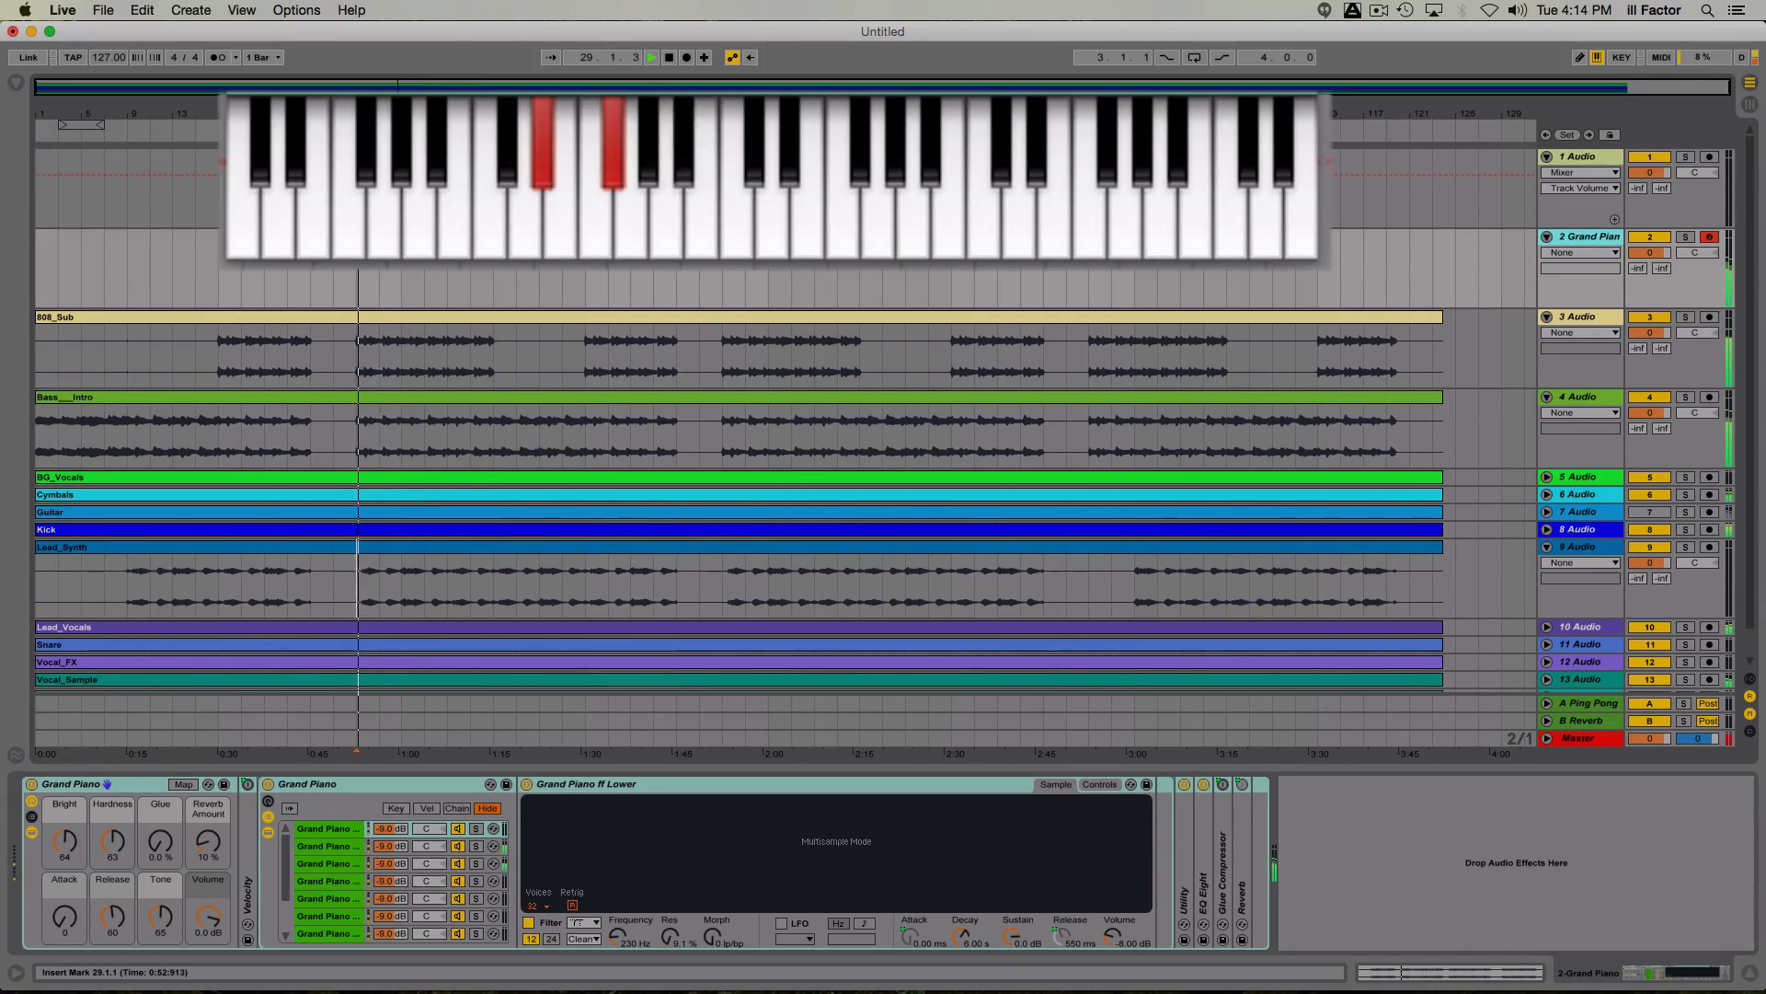
key("e")
key("t")
key("e")
key("t")
key("e")
key("t")
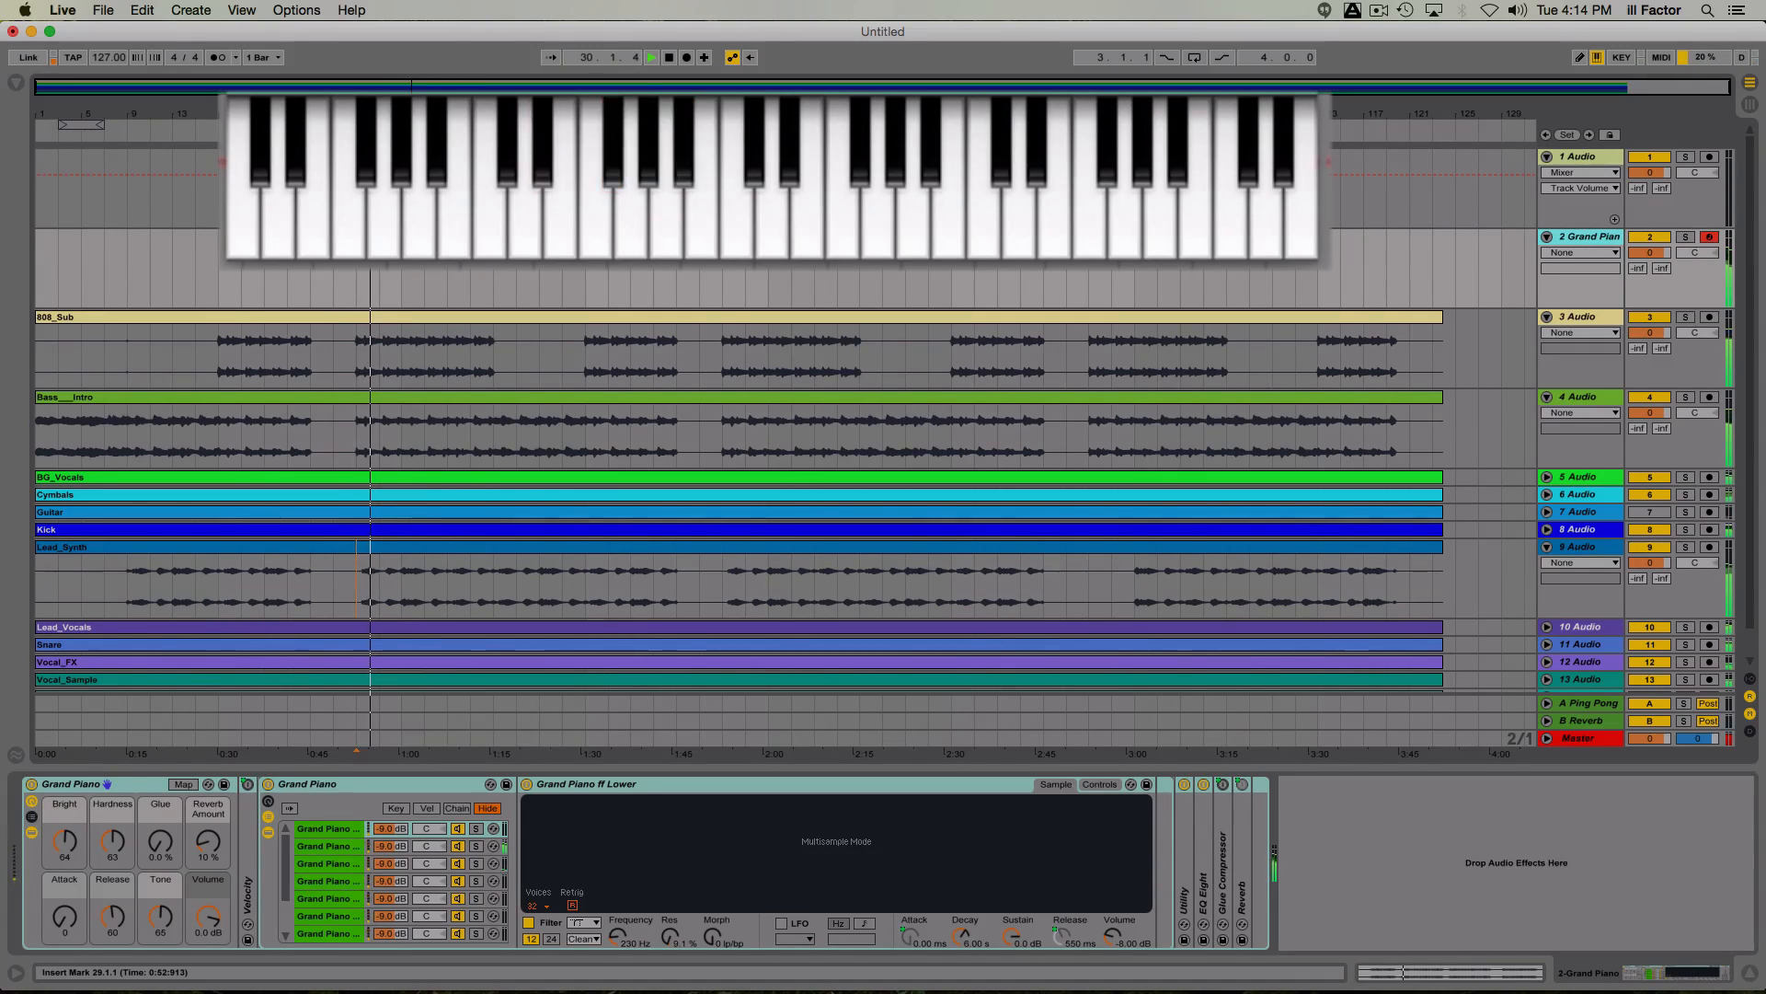
key("t")
key("u")
key("e")
key("t")
key("e")
key("u")
key("u")
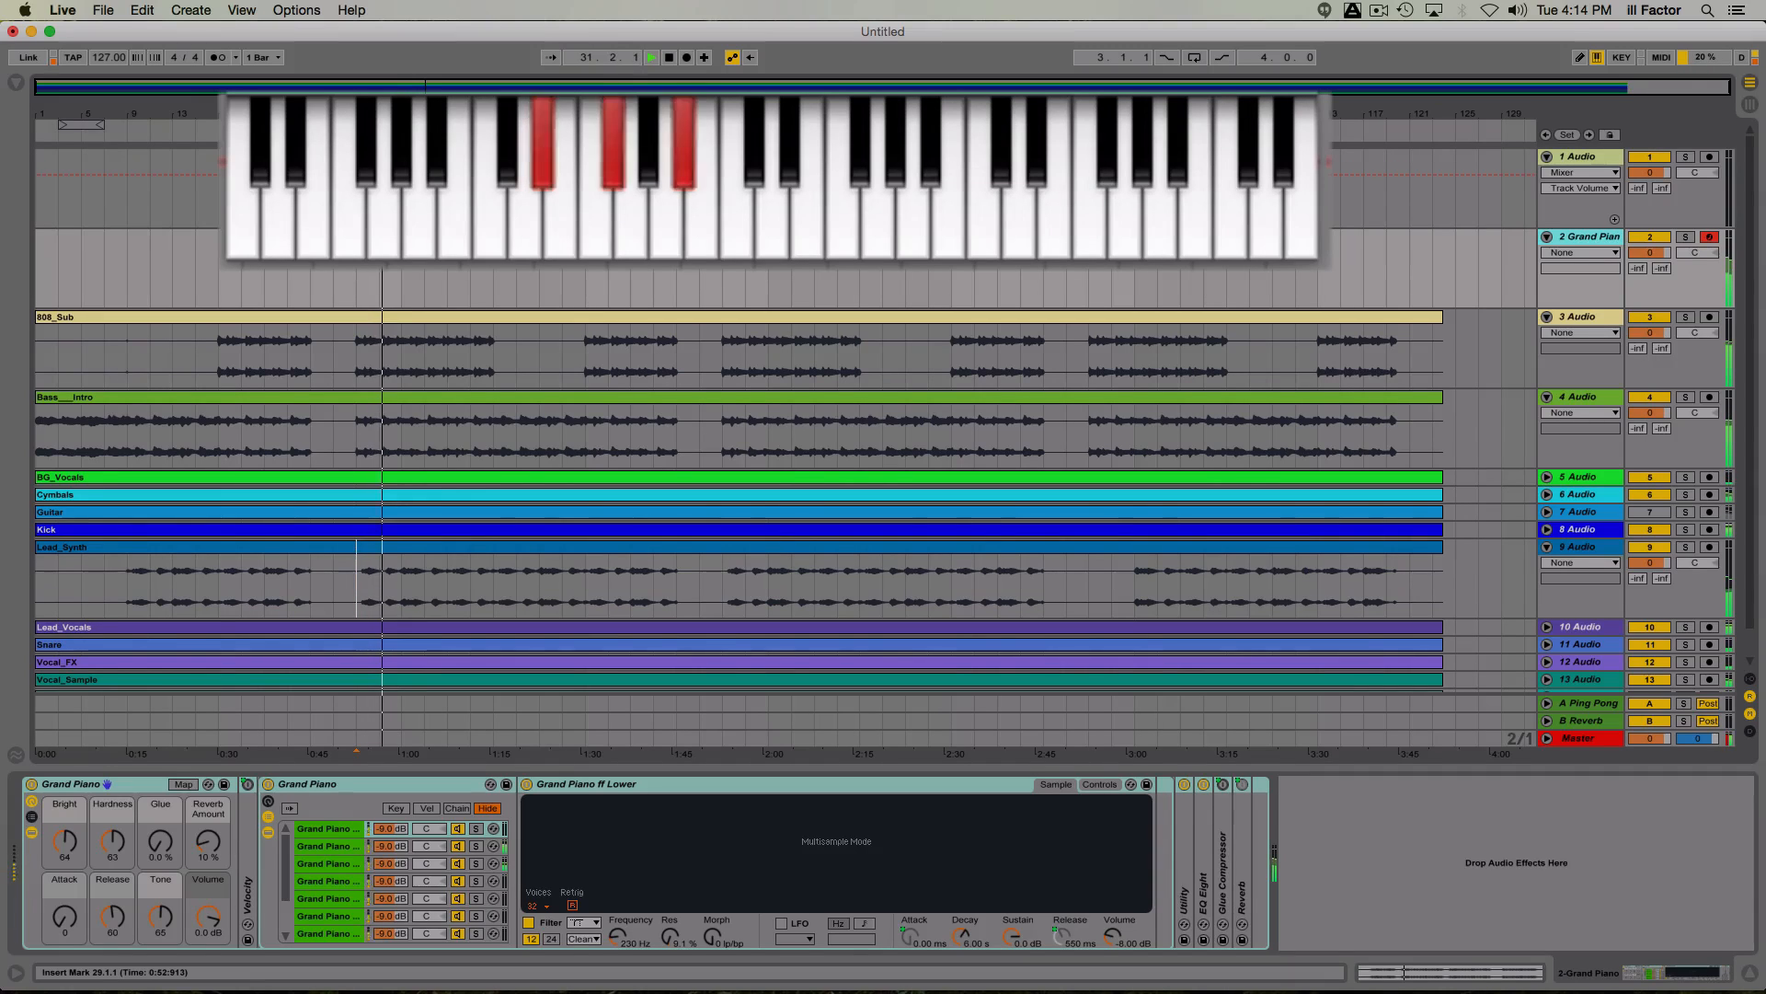
key("e")
key("t")
key("e")
key("t")
key("e")
key("t")
key("e")
key("t")
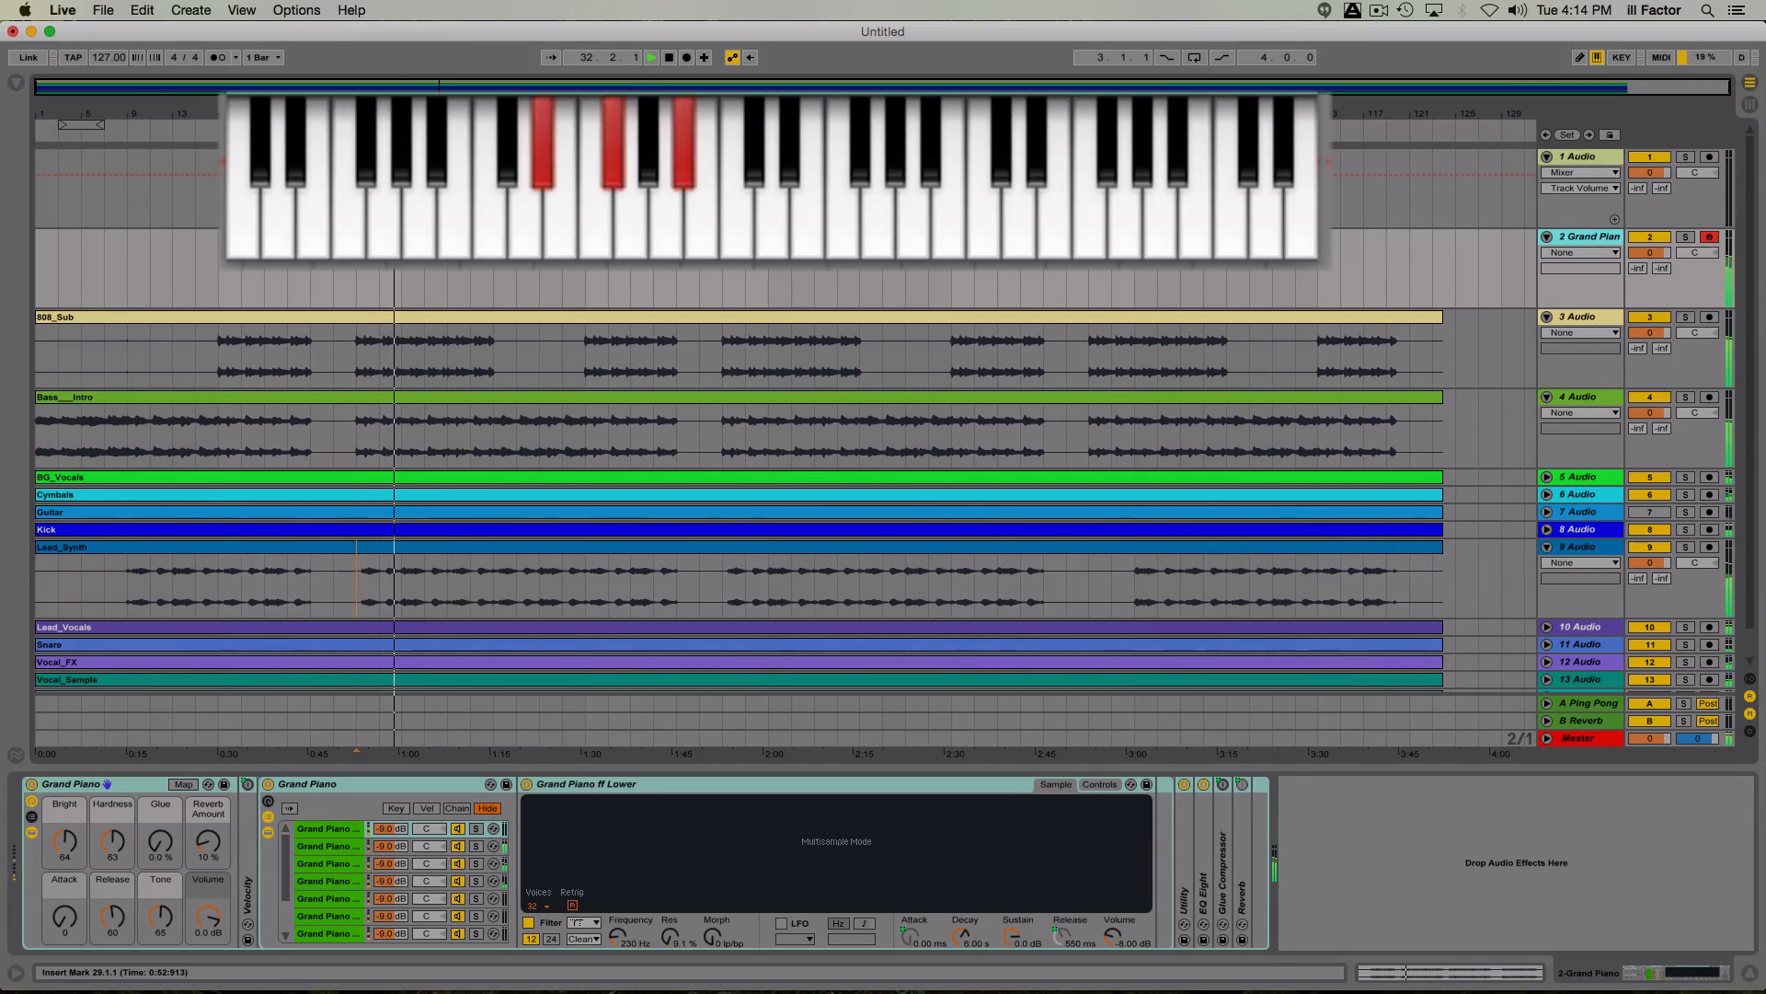
key("e")
key("t")
key("e")
key("u")
key("t")
key("space")
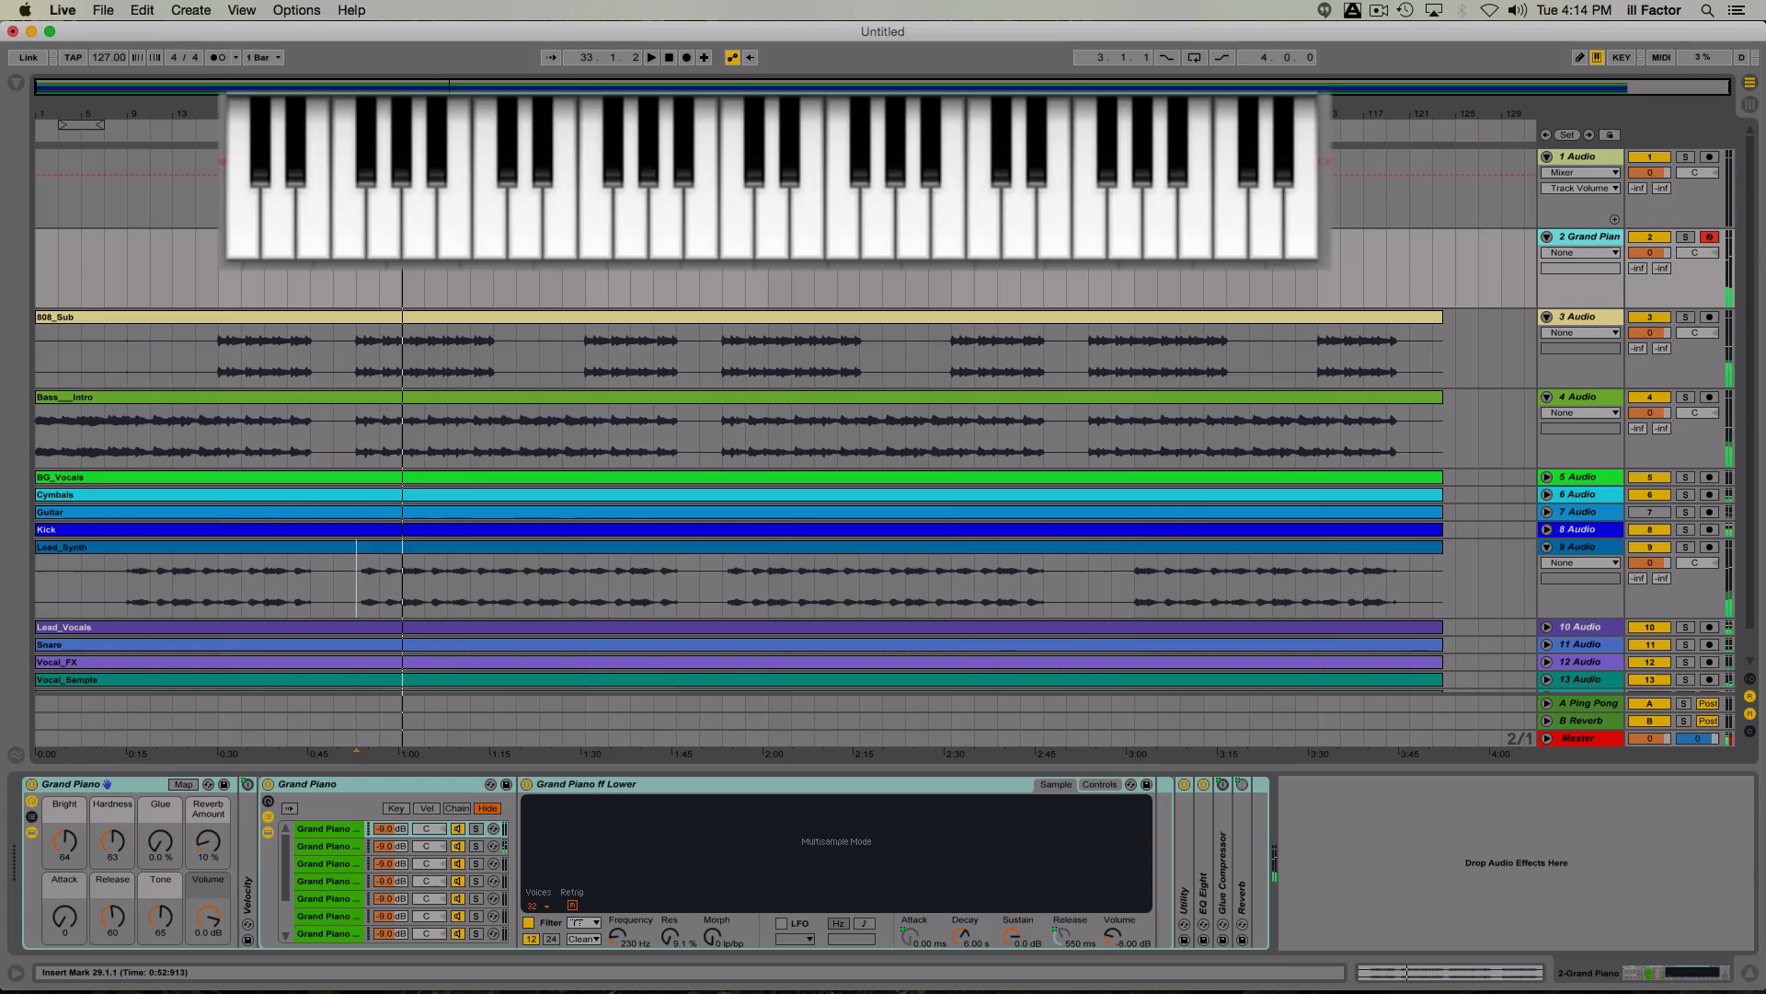
key("e")
key("t")
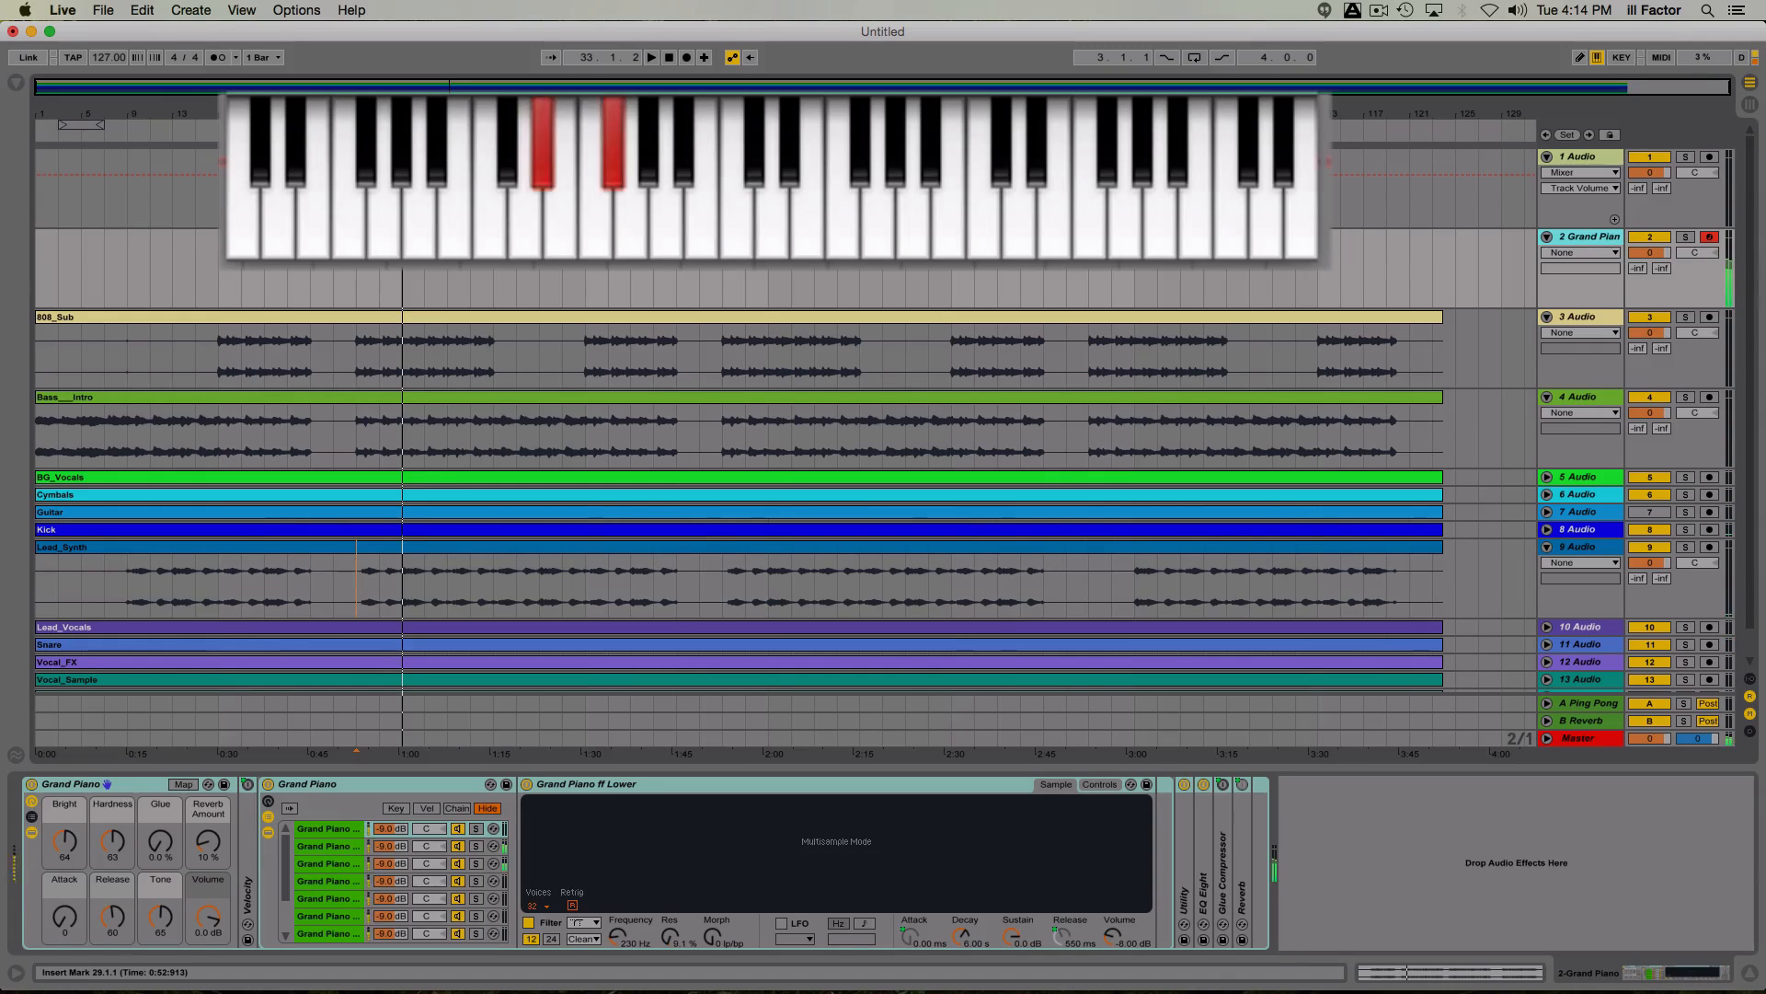
key("u")
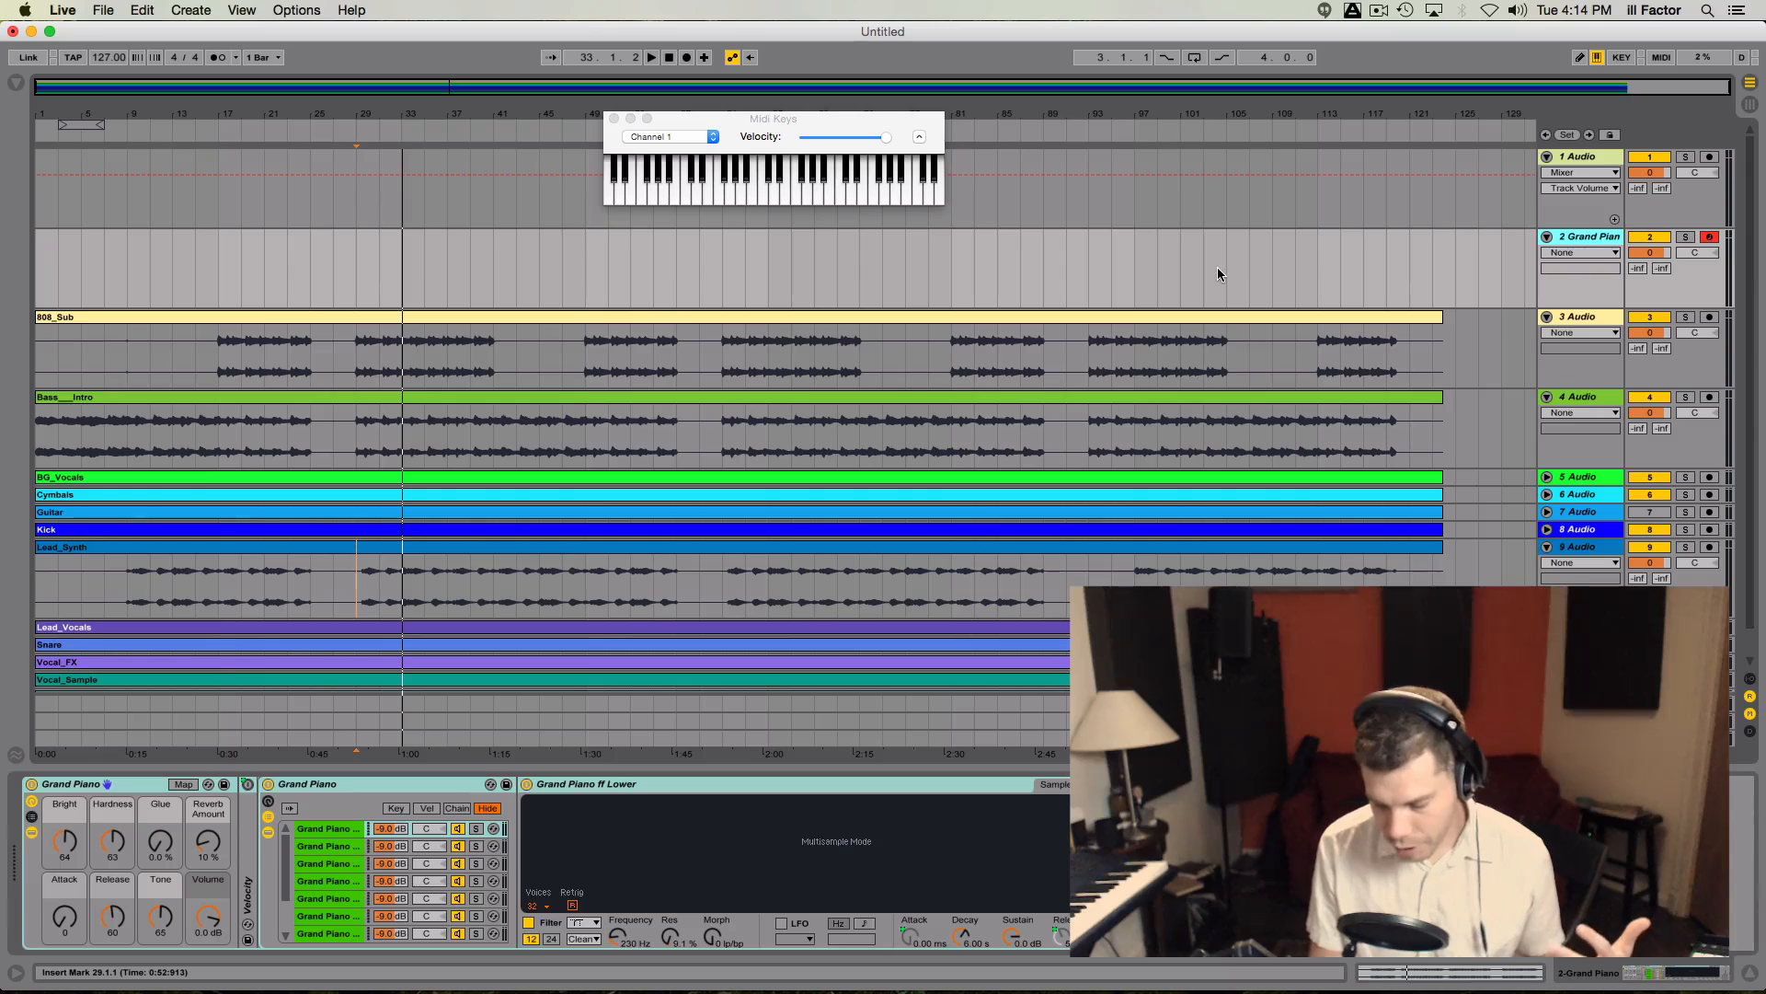
key("d")
key("t")
key("u")
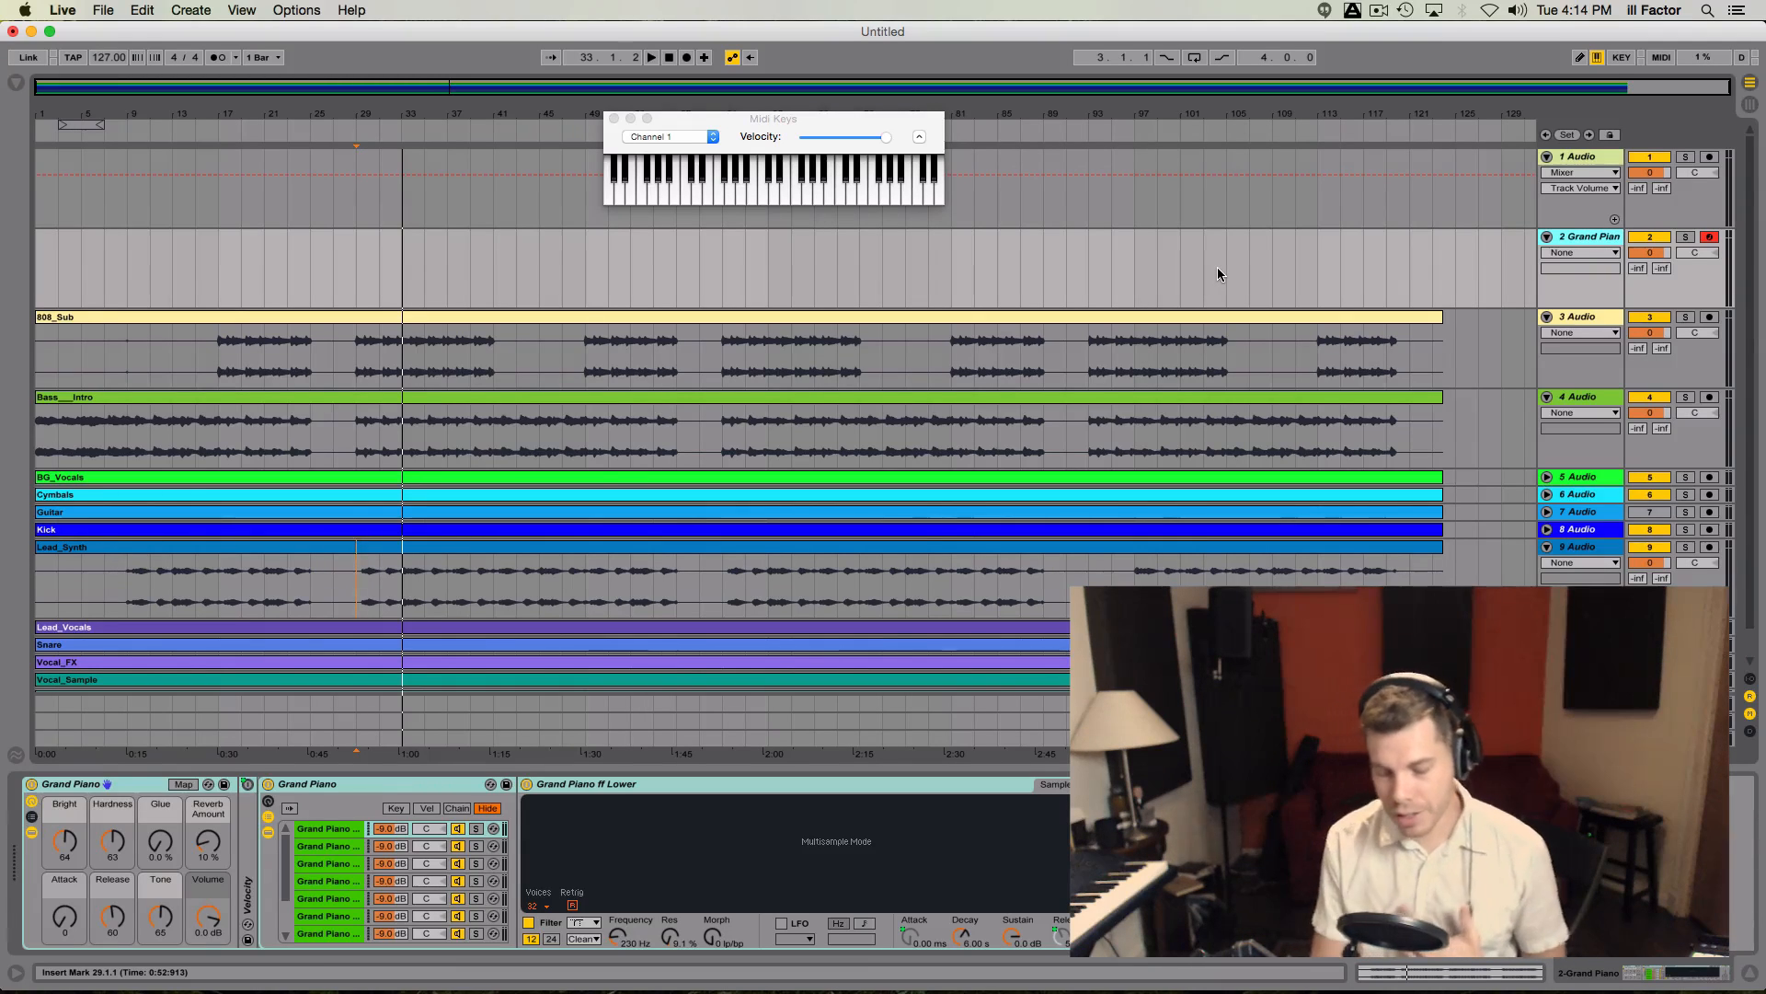
key("d")
key("y")
key("u")
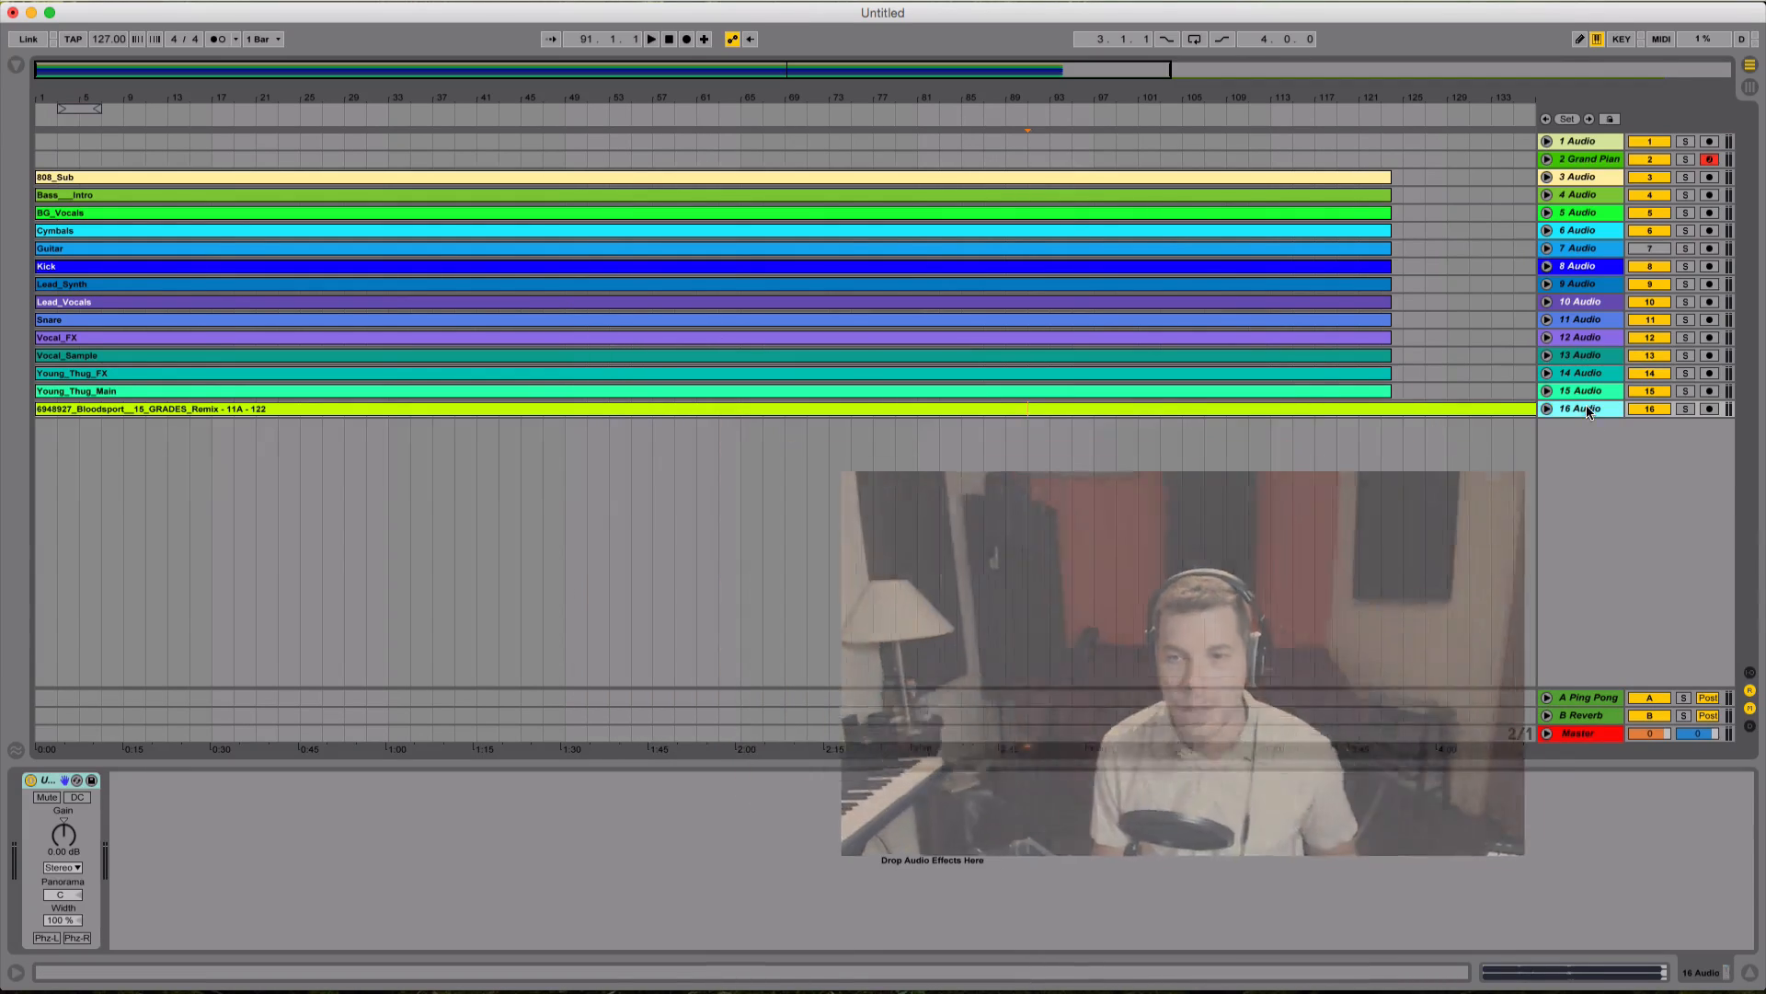
Step: Glance at the Bloodsport remix waveform and rearrange the tracks so the remix is first and the empty audio track is last
left_click(1546, 408)
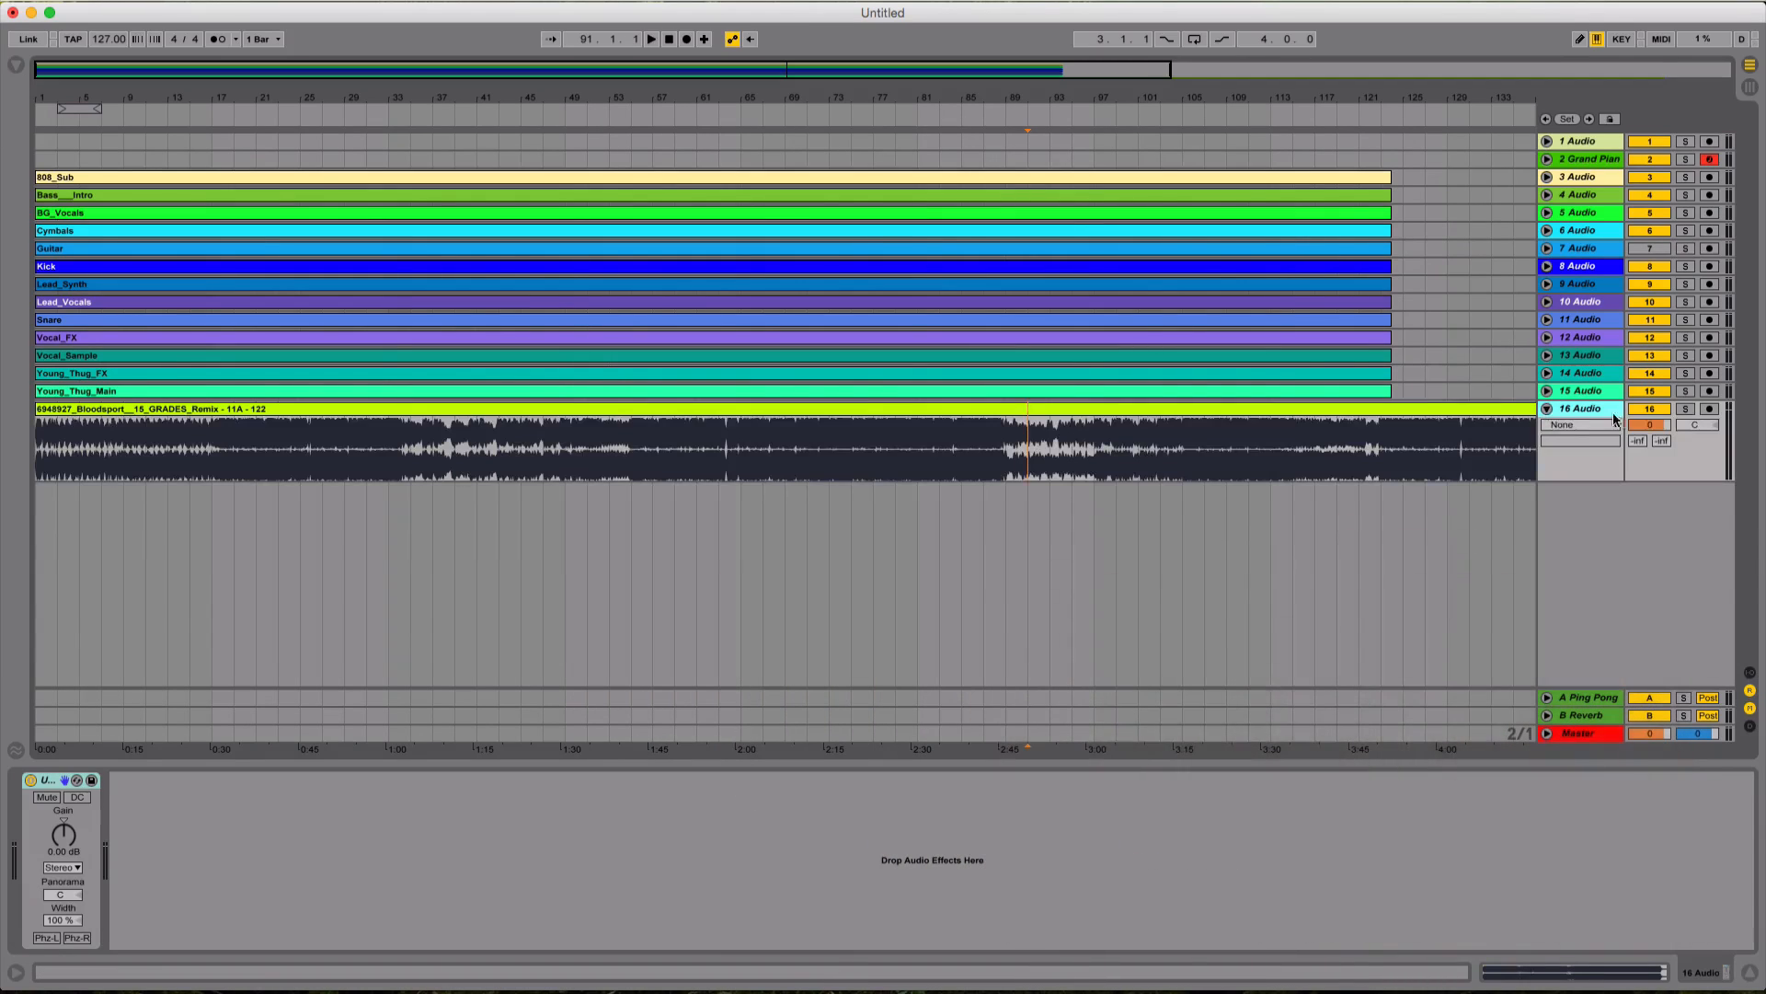
left_click(1547, 410)
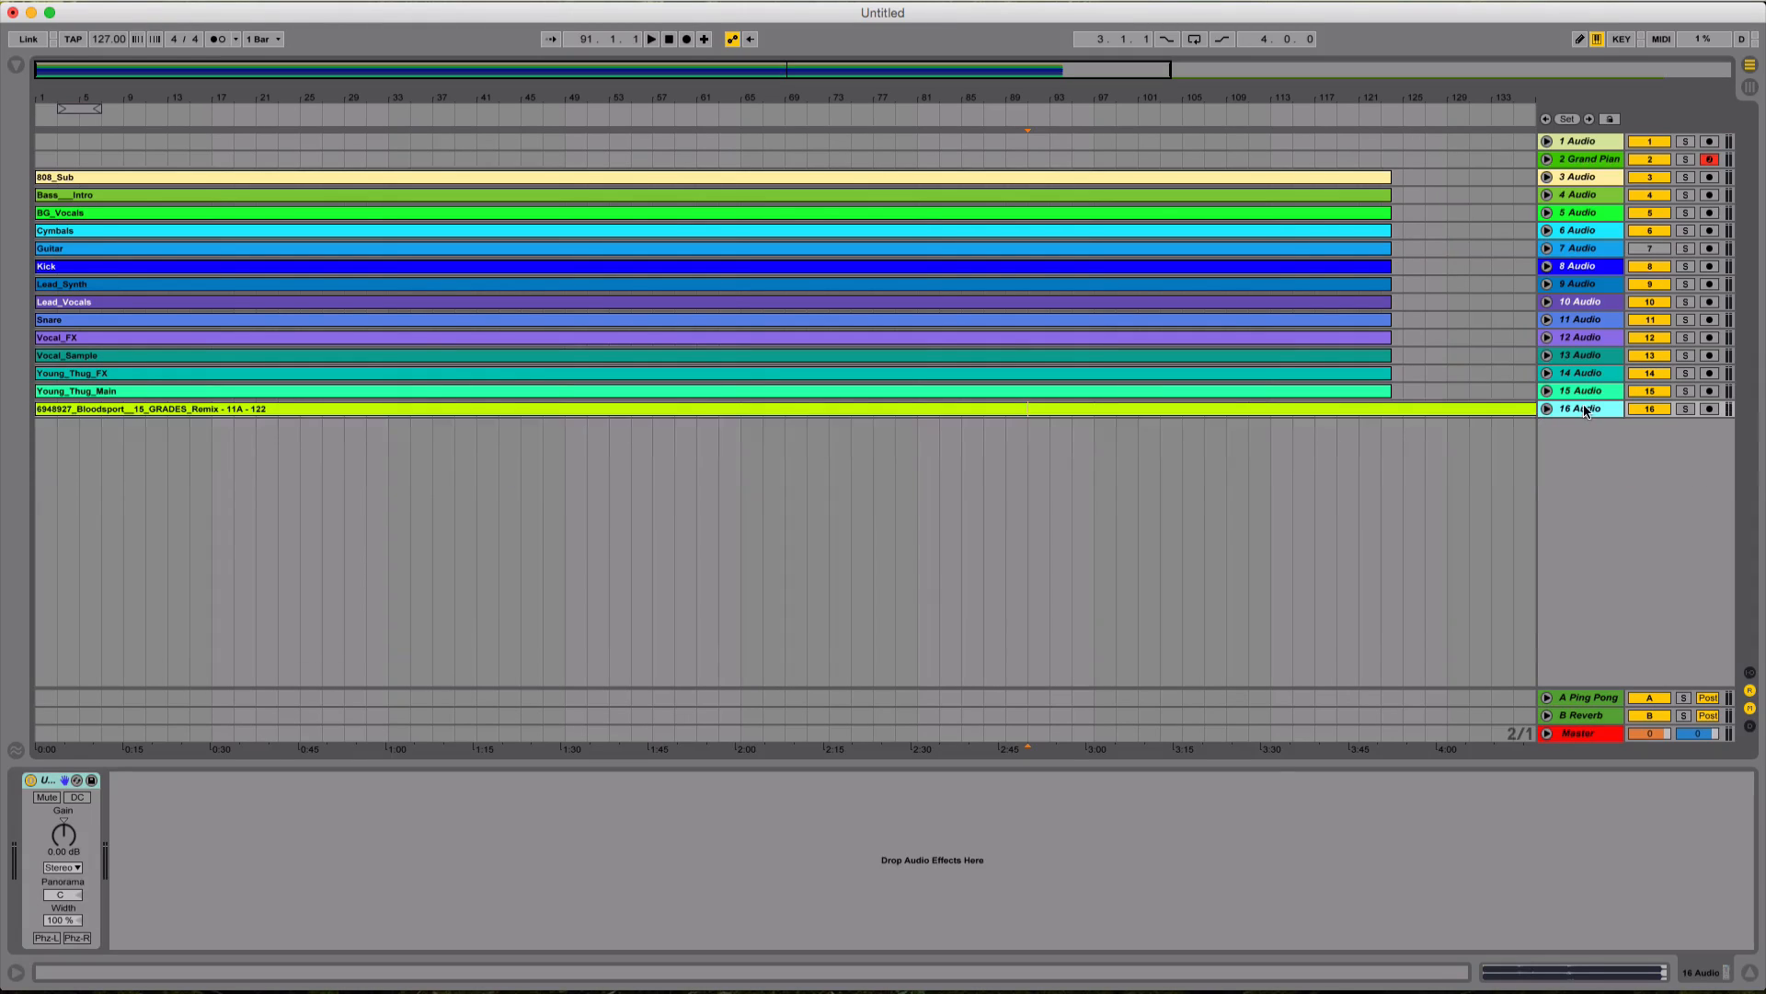
left_click_drag(1584, 411, 1572, 545)
left_click(1551, 143)
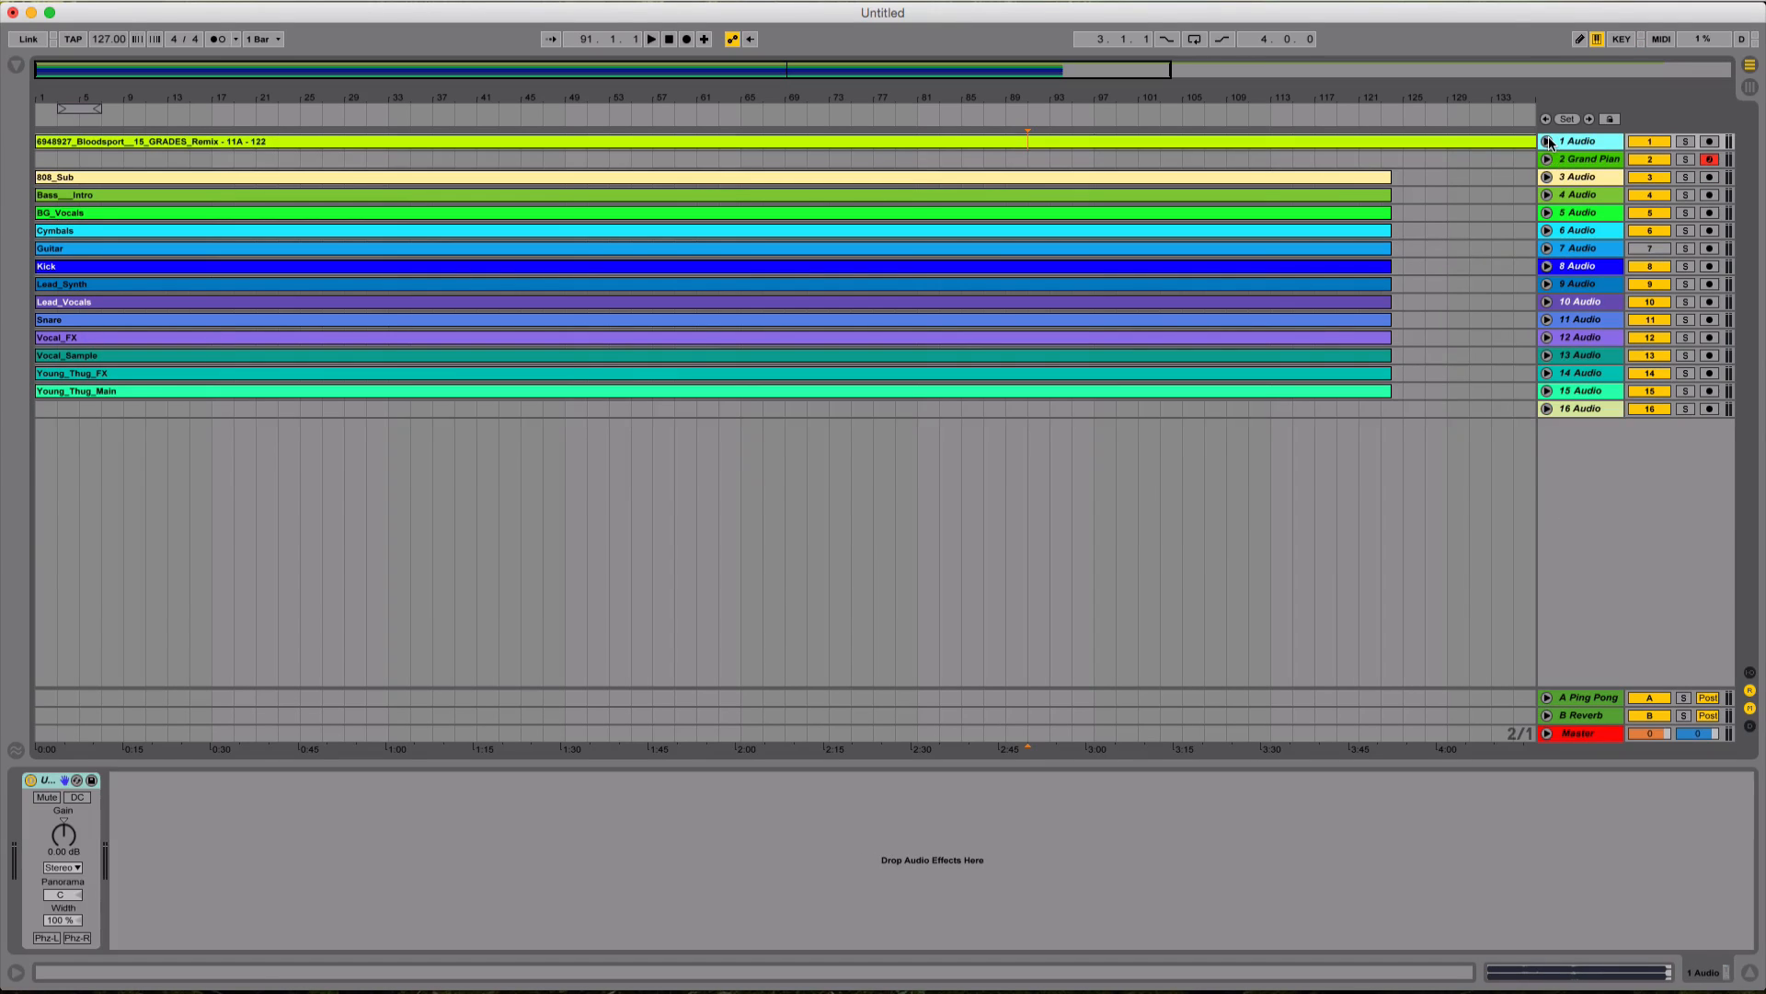
Step: Expand and solo the Bloodsport remix track with its volume at -16 dB, and play it from bar 1
left_click(1549, 142)
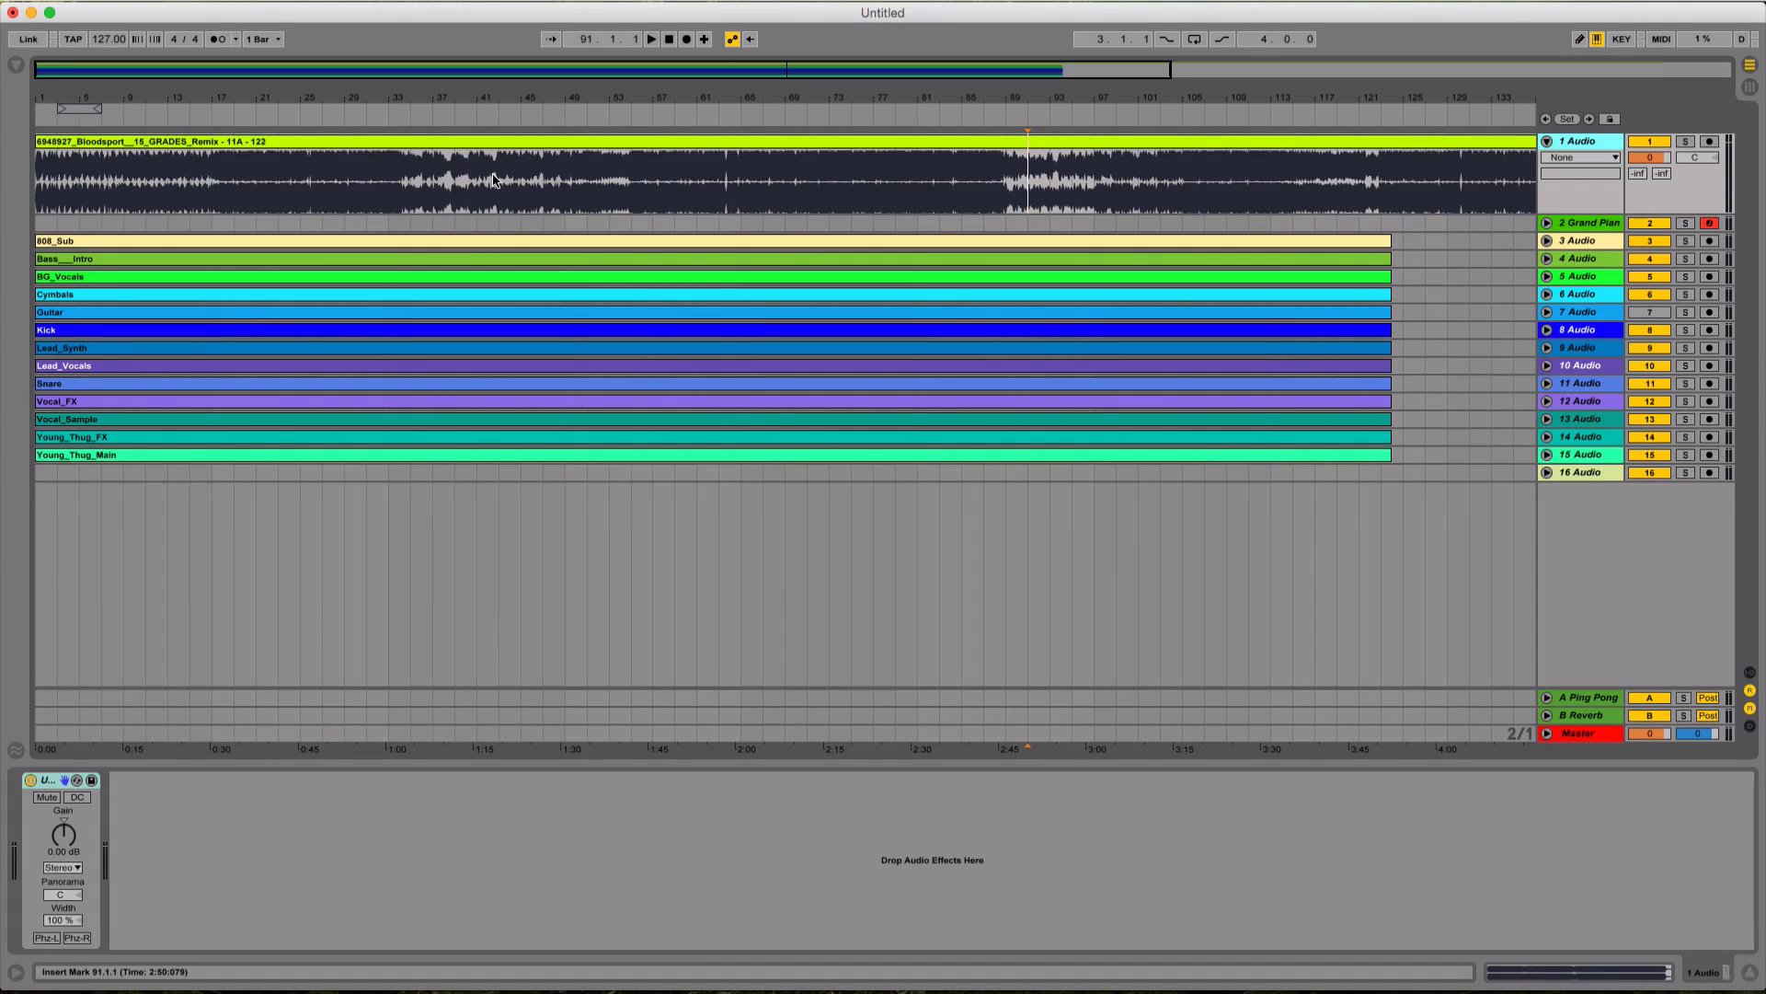
left_click(35, 177)
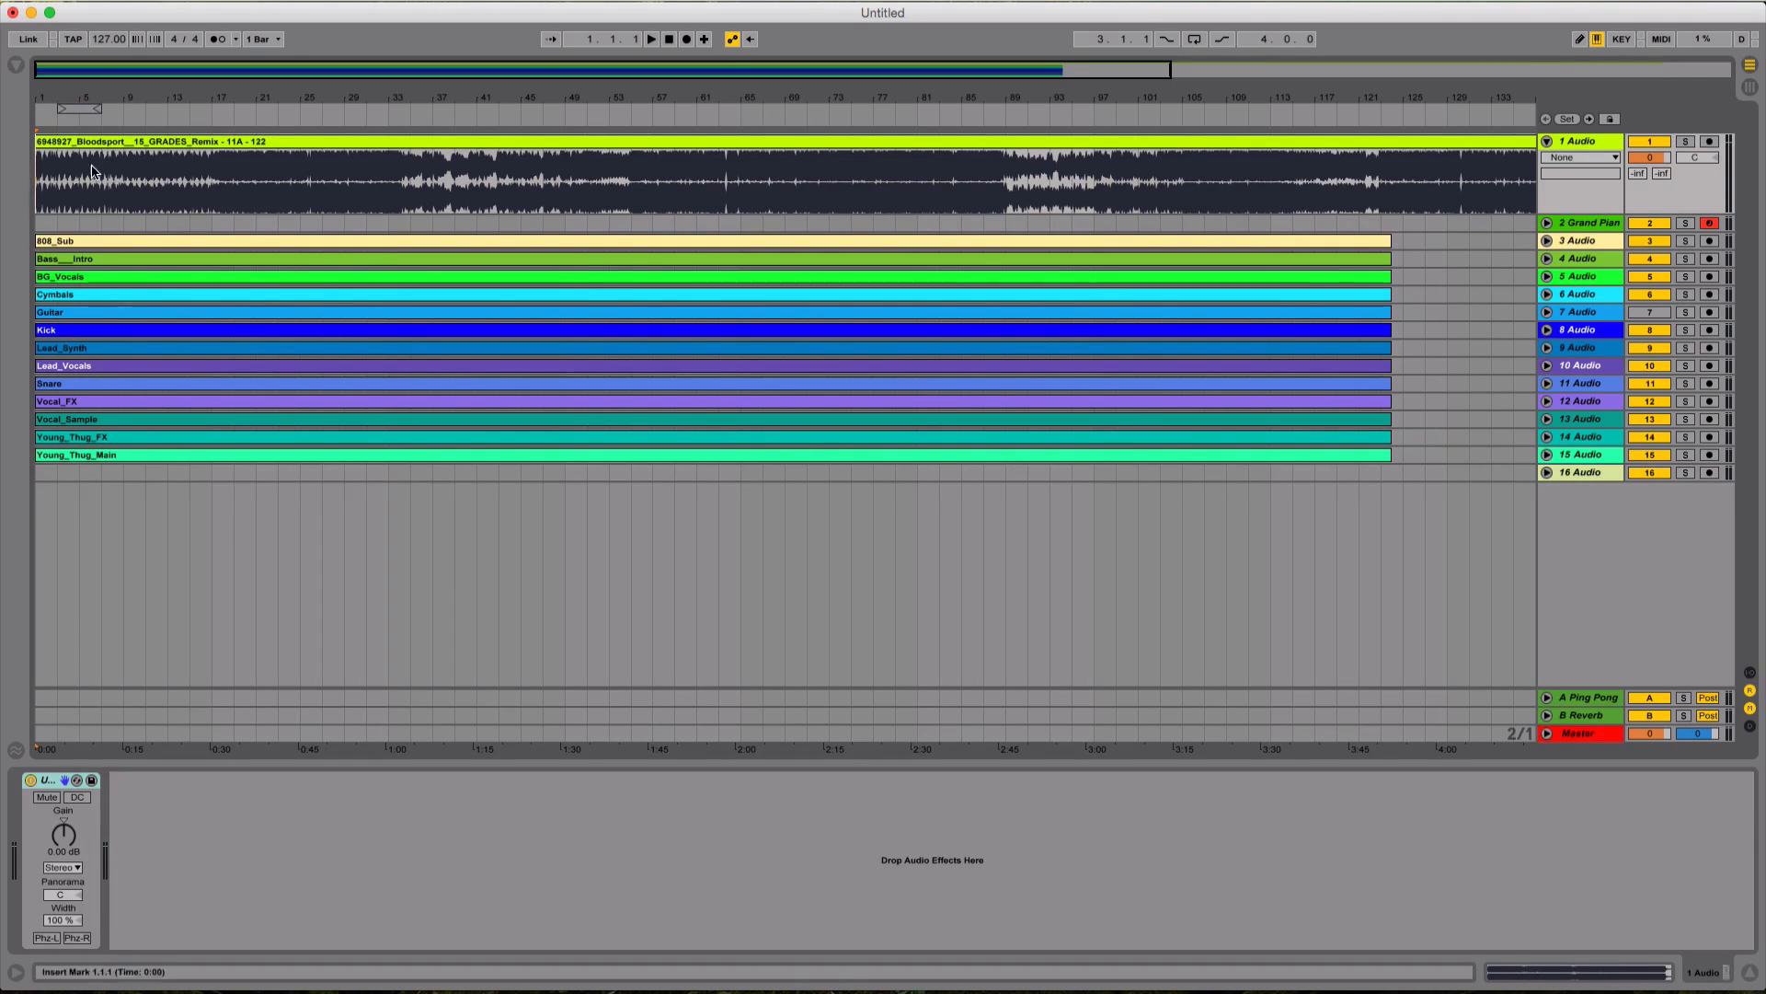
left_click(1687, 143)
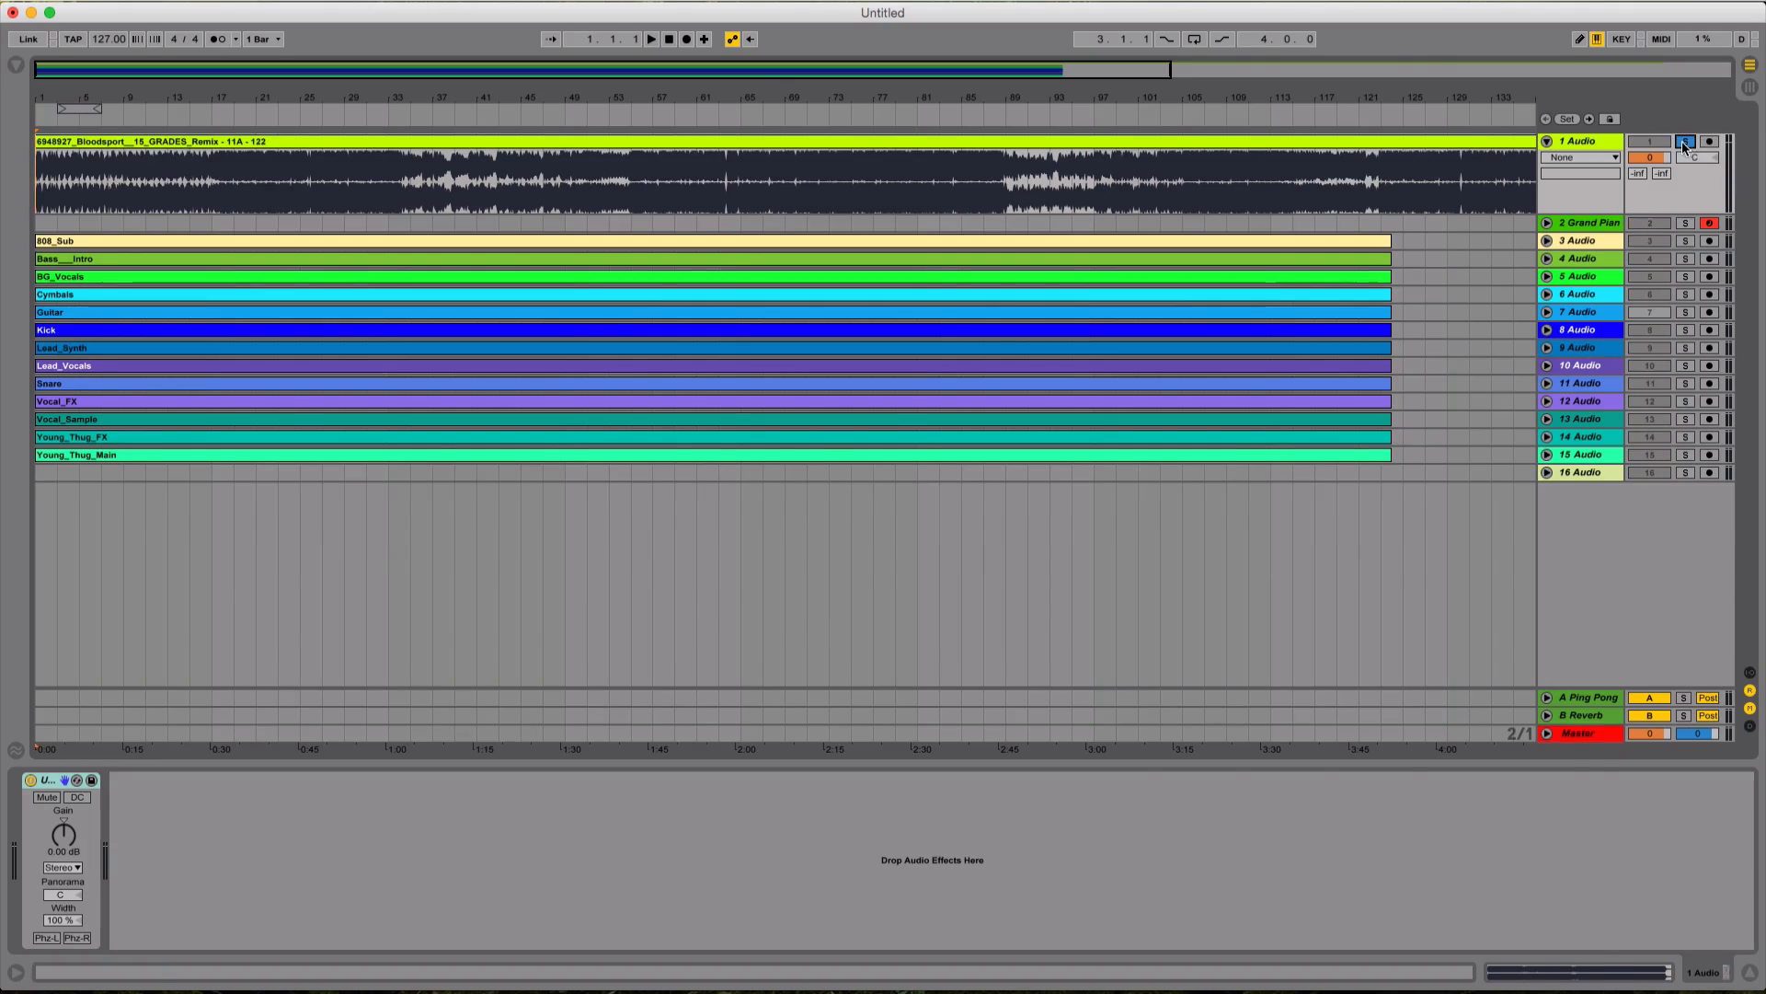
key("Tab")
key("Tab")
key("space")
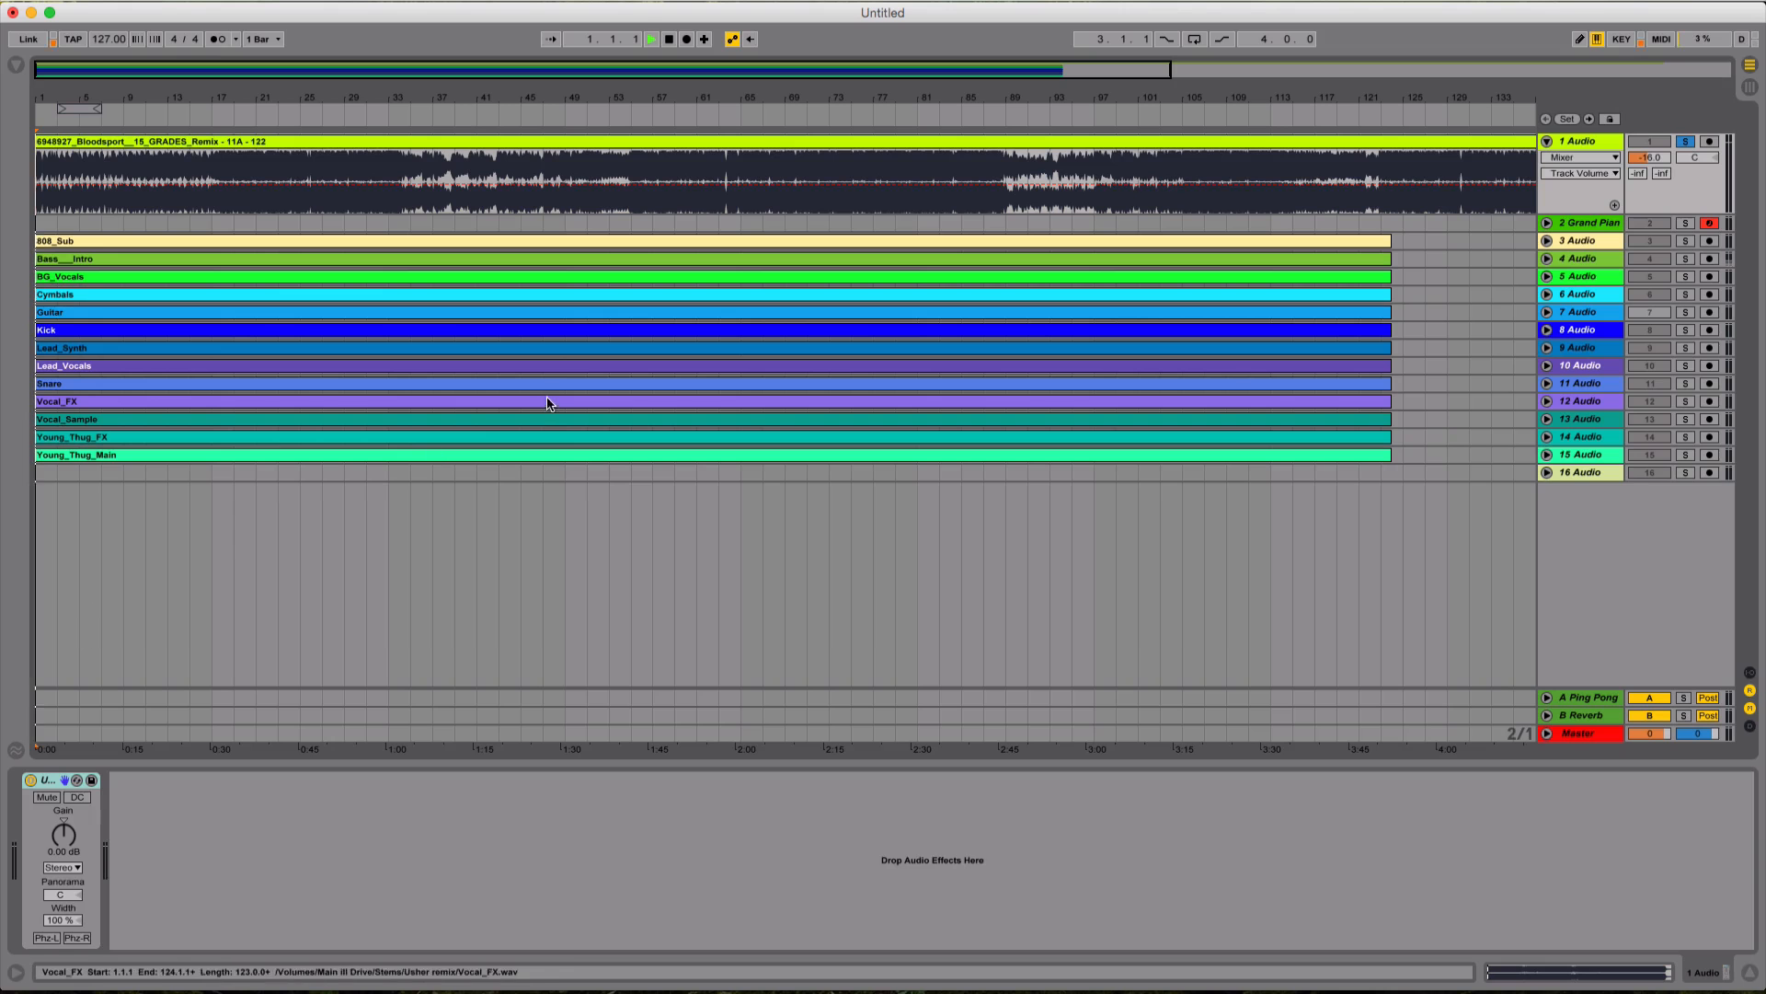
Step: Examine how the start of the remix clip lines up with the bar grid during playback, and stop playback
left_click_drag(37, 103, 37, 122)
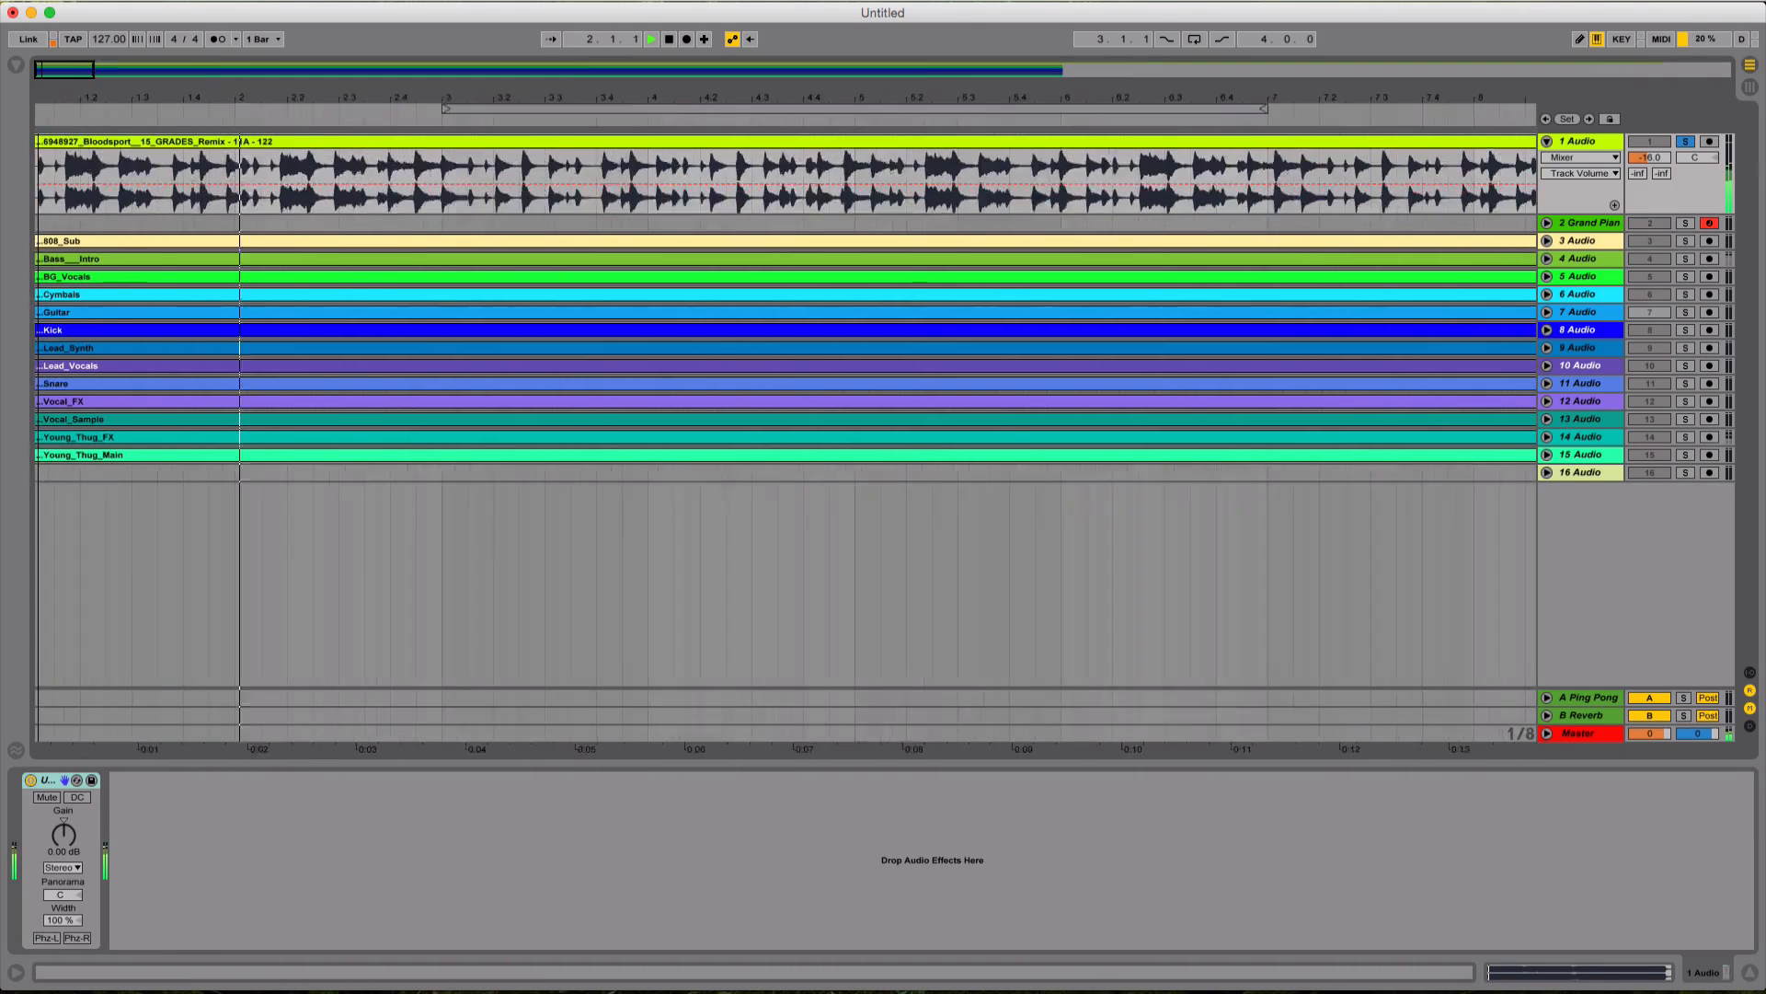
left_click(42, 141)
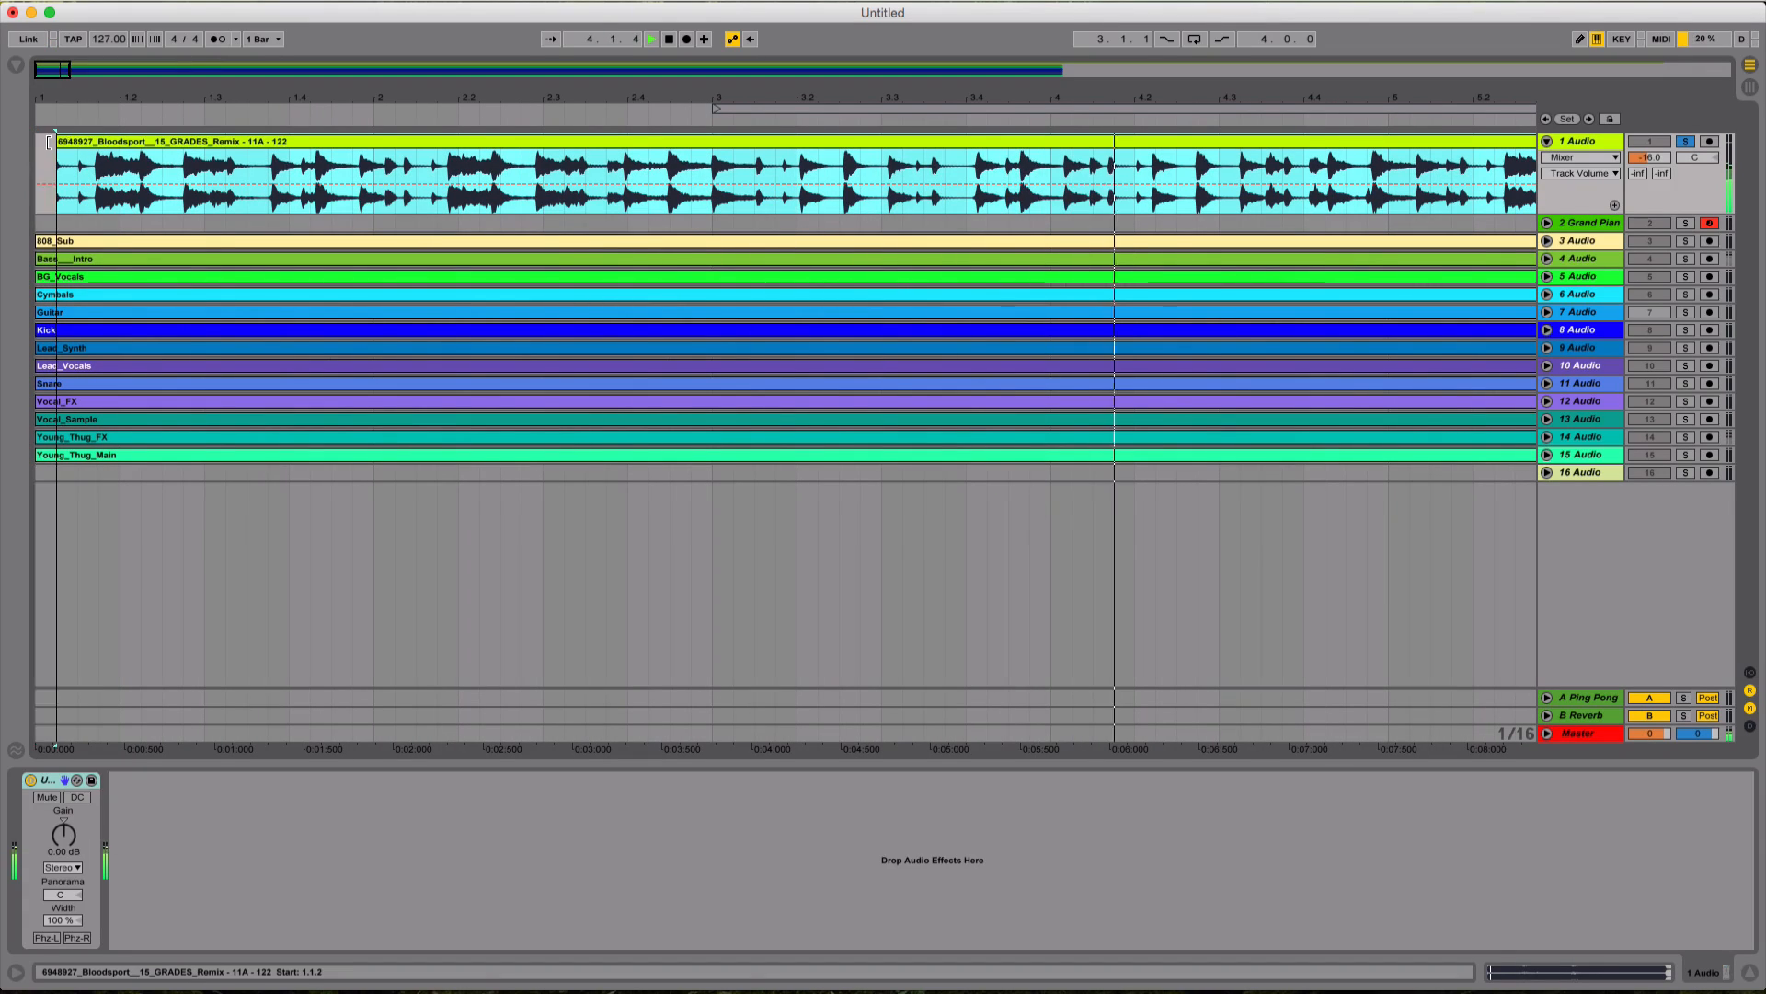
left_click_drag(831, 85, 831, 73)
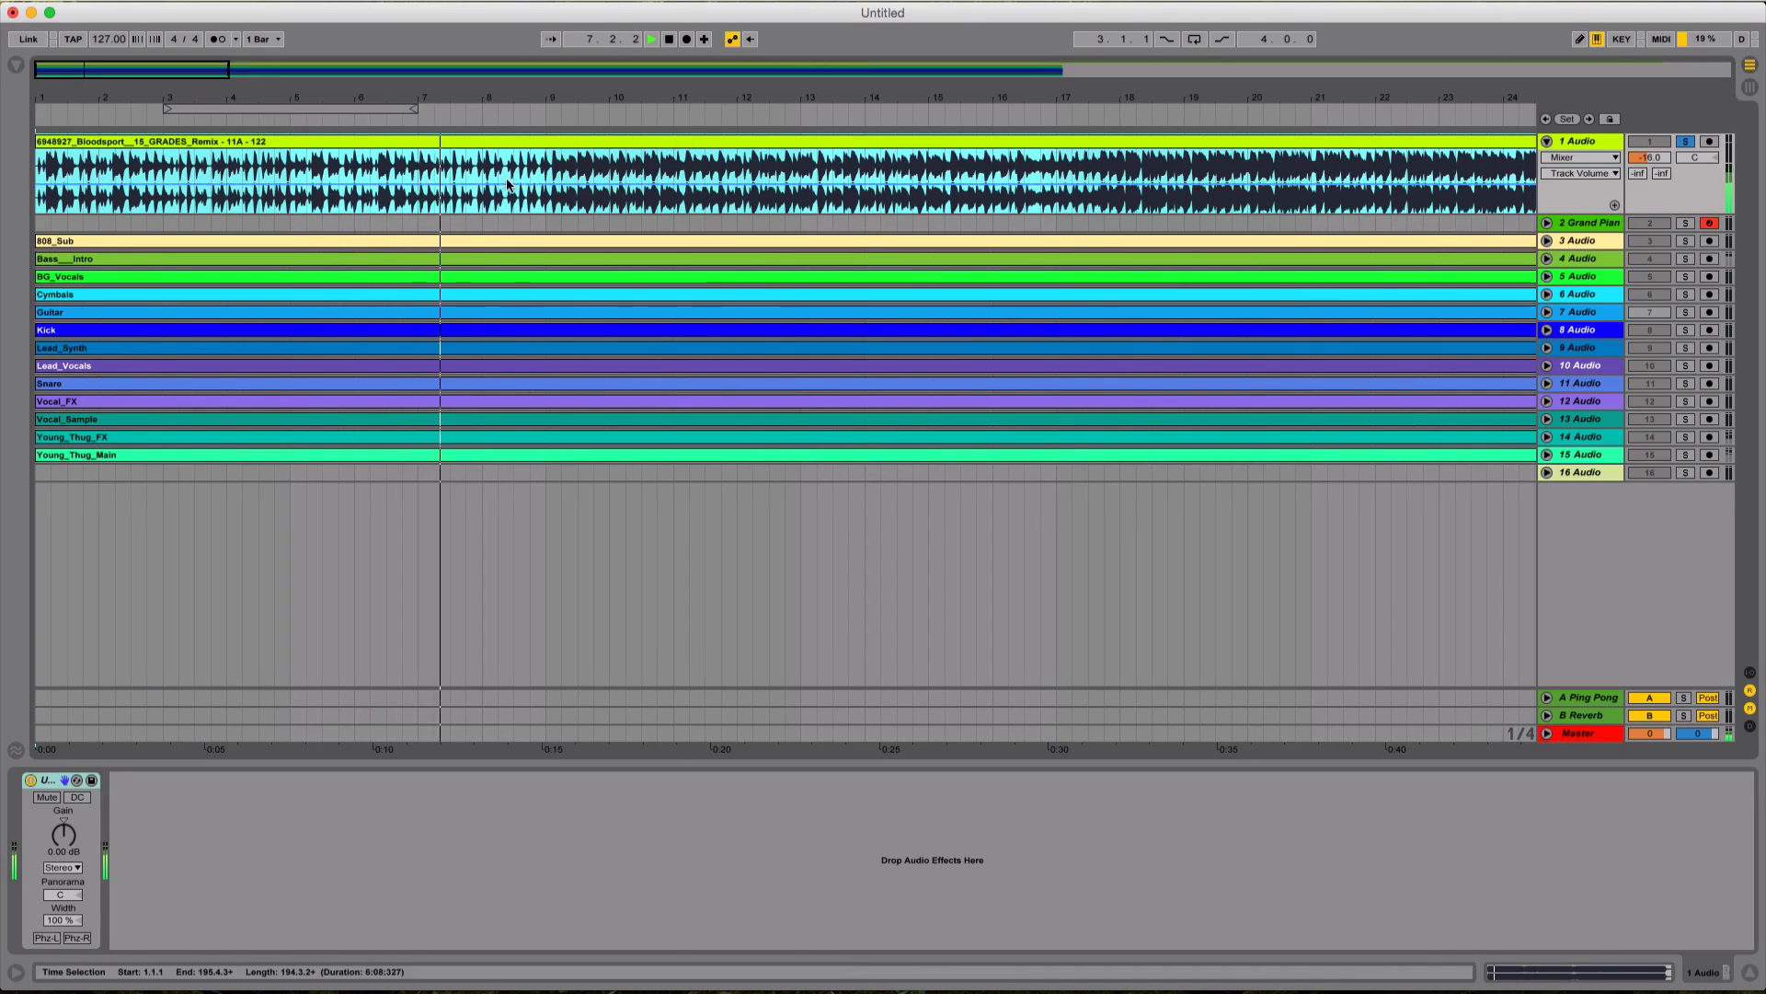
left_click(578, 162)
key("space")
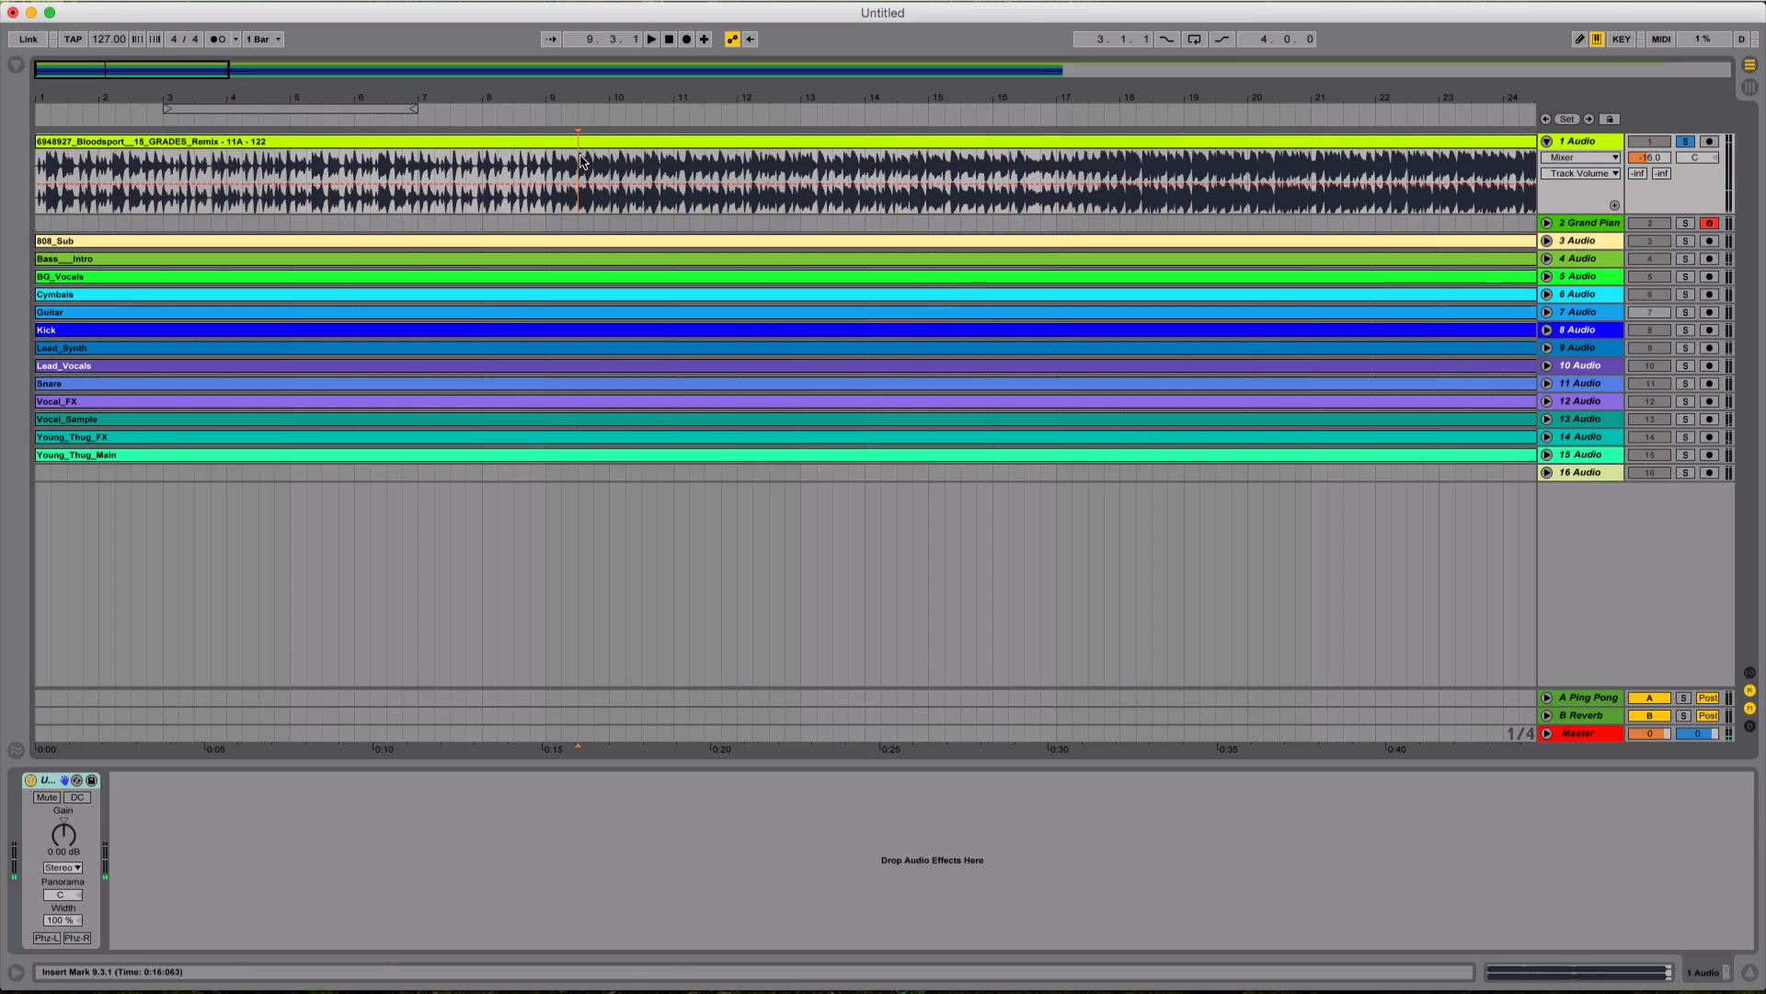
Step: Place the remix clip's start marker on the first transient, enable warping, and warp the sample from 1.1.1
double_click(499, 138)
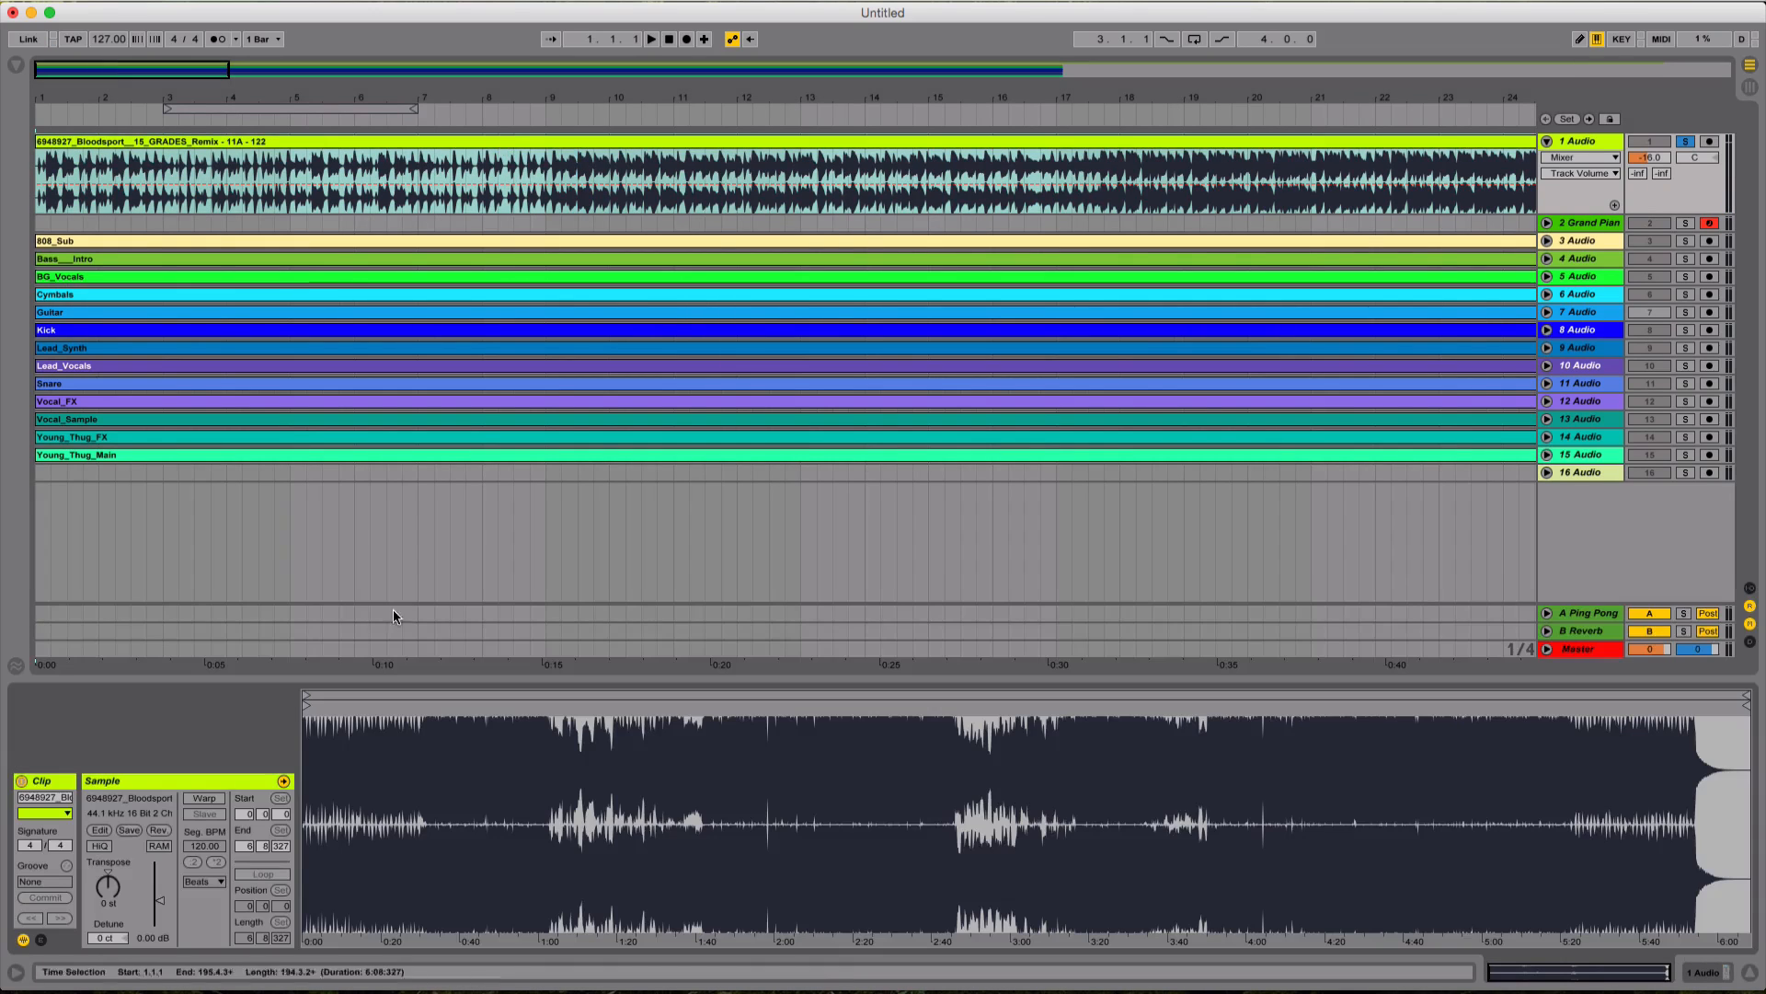
scroll(308, 764, "up", 10)
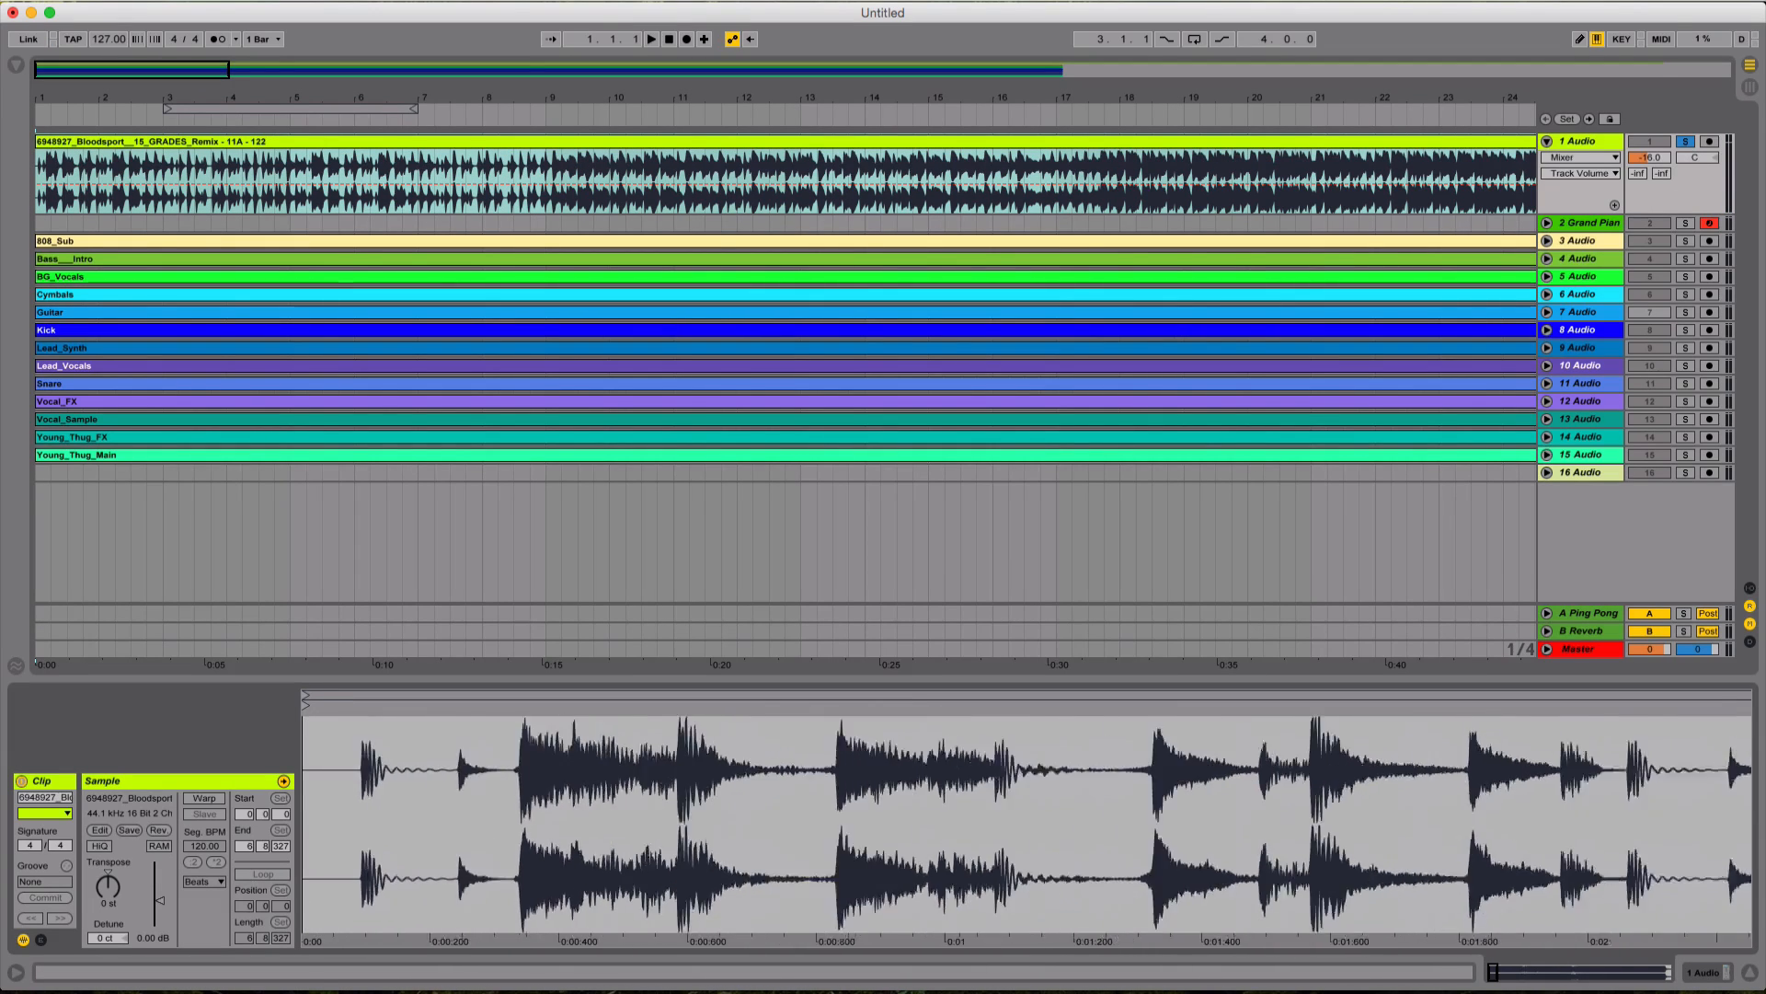
left_click_drag(308, 705, 346, 706)
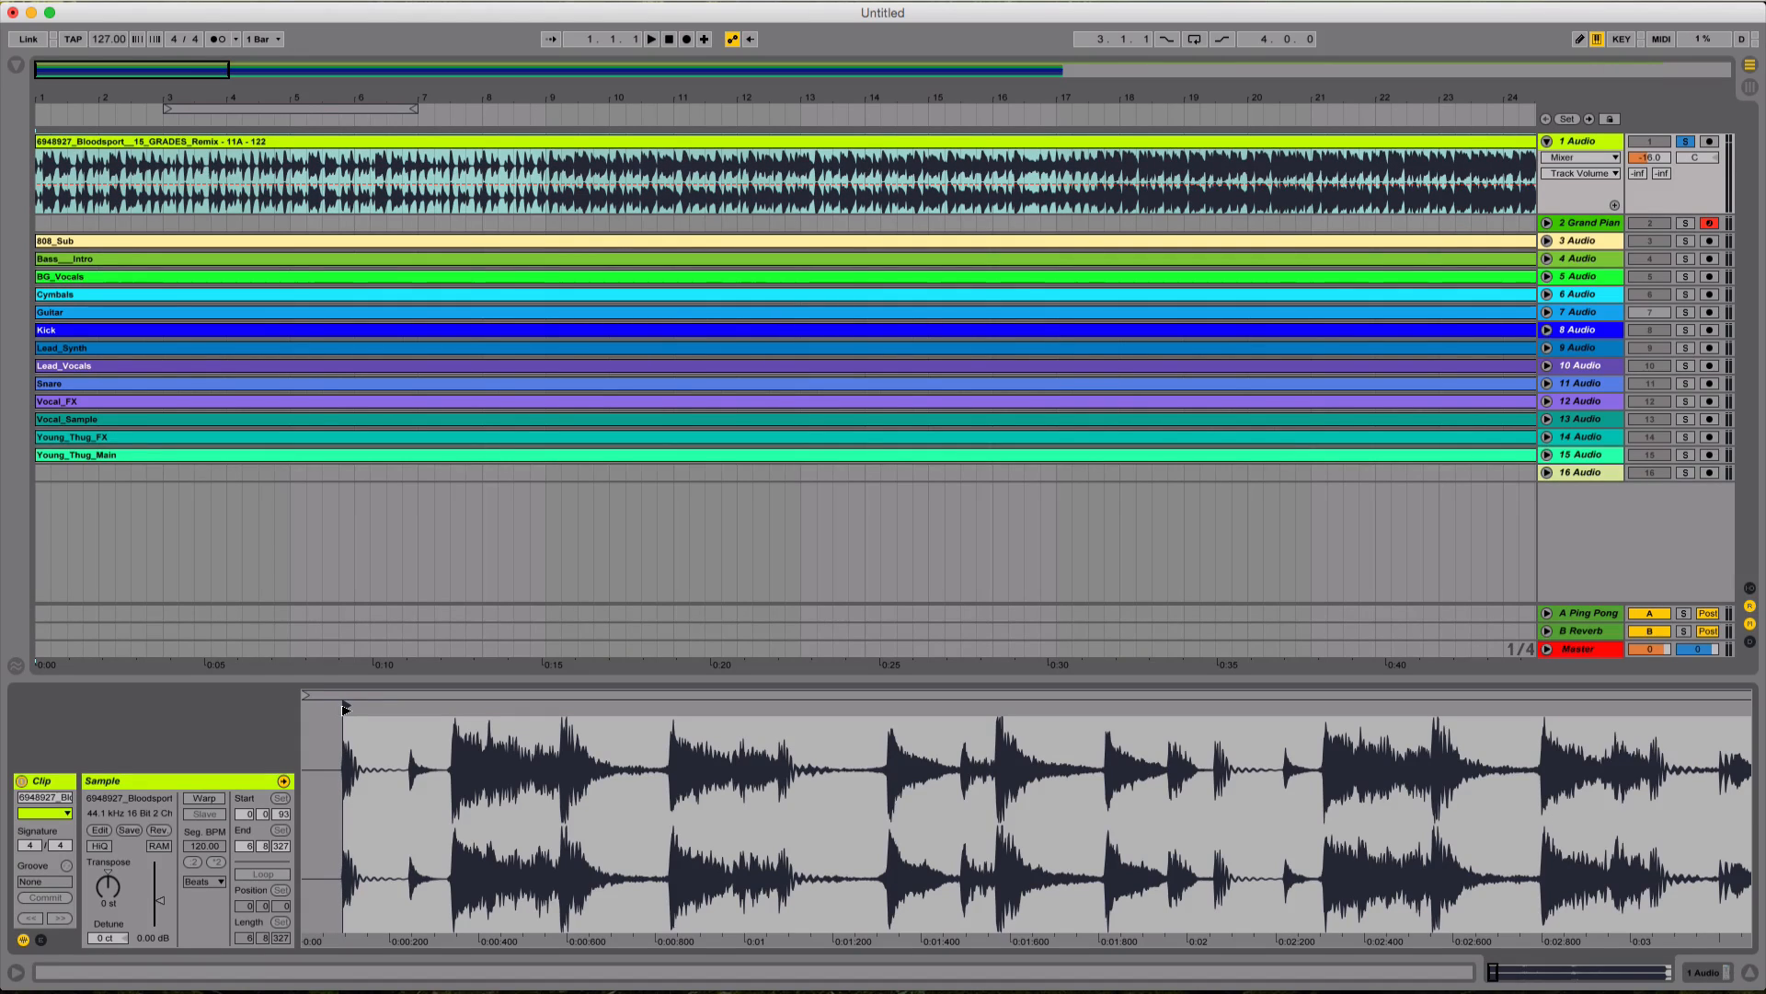
right_click(346, 707)
left_click(361, 730)
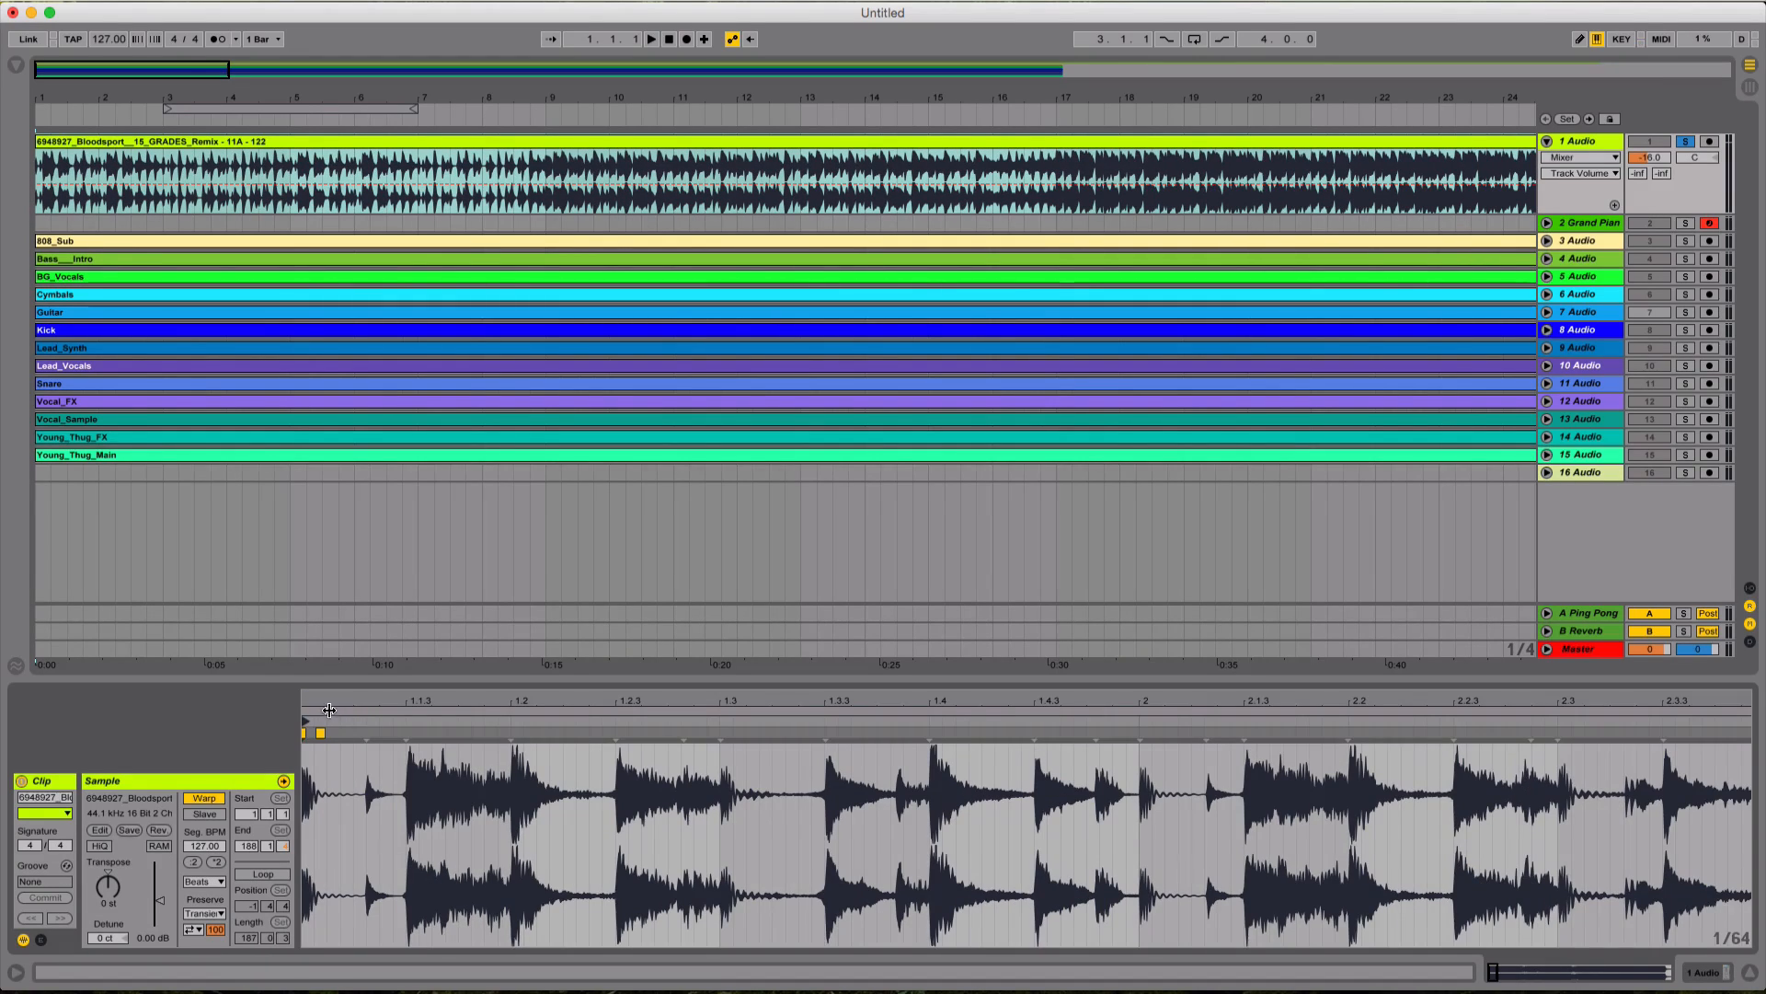
right_click(344, 736)
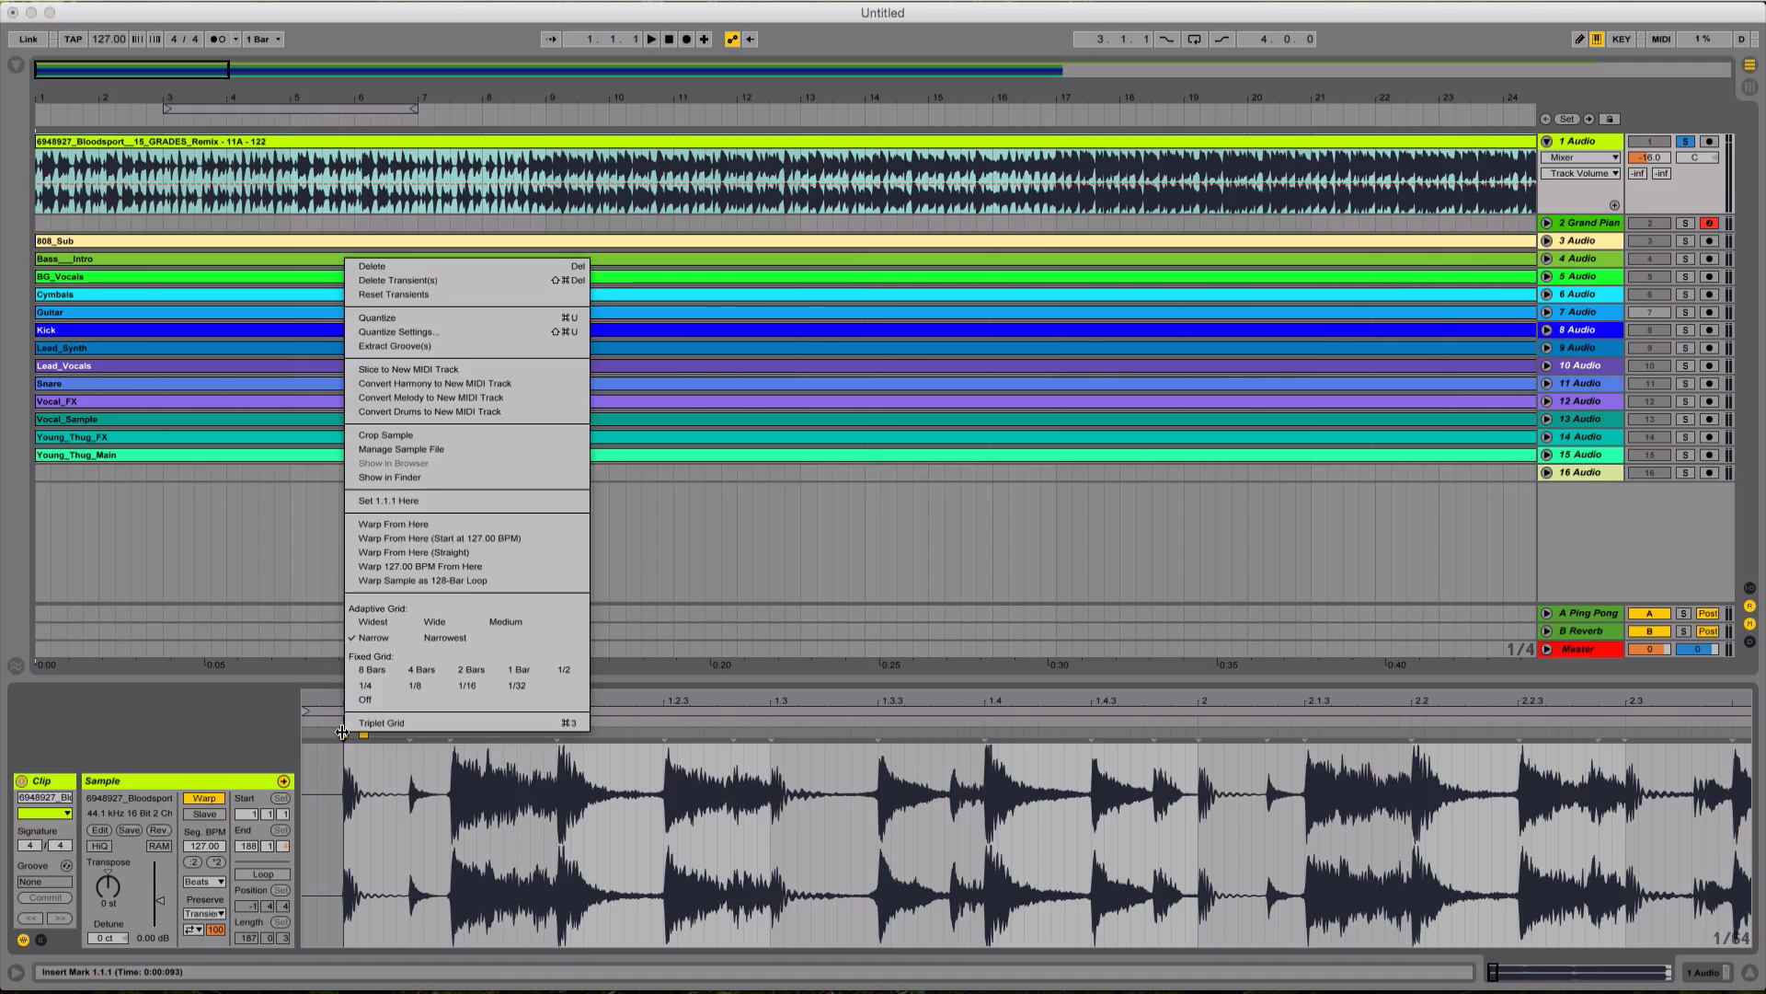
left_click(432, 530)
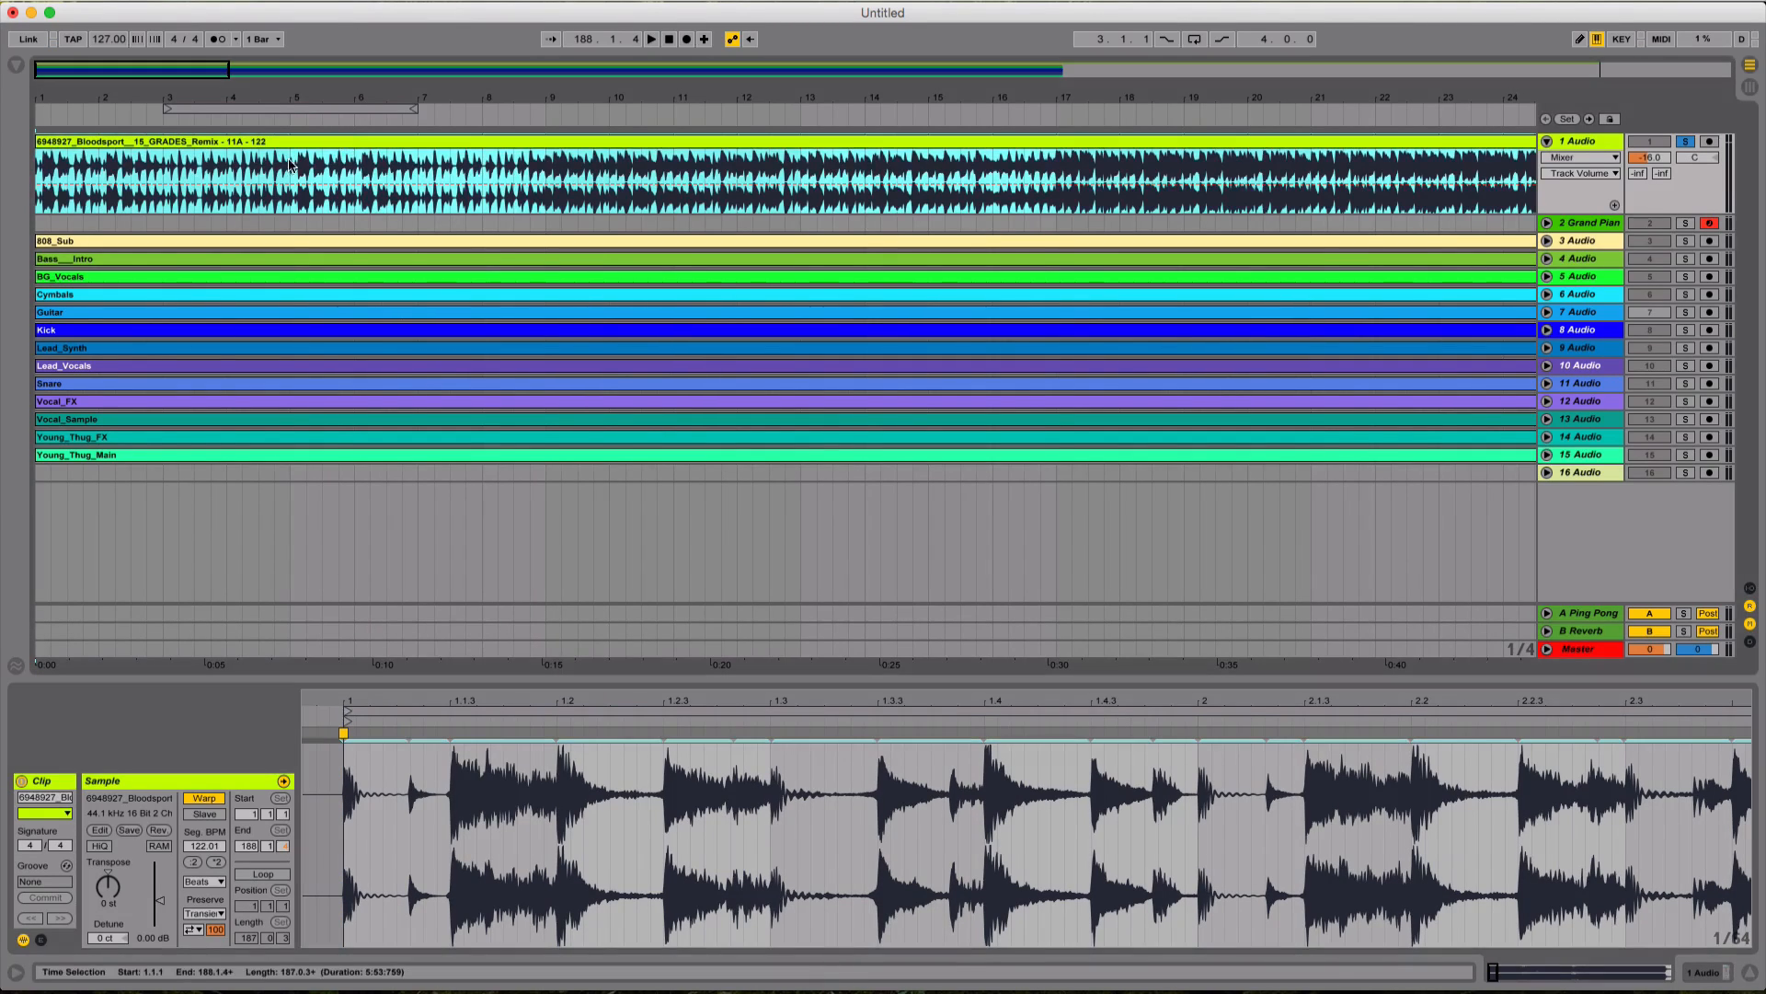
Step: Listen to the remix around bar 8 and split its clip at bar 9
left_click(276, 163)
left_click(515, 163)
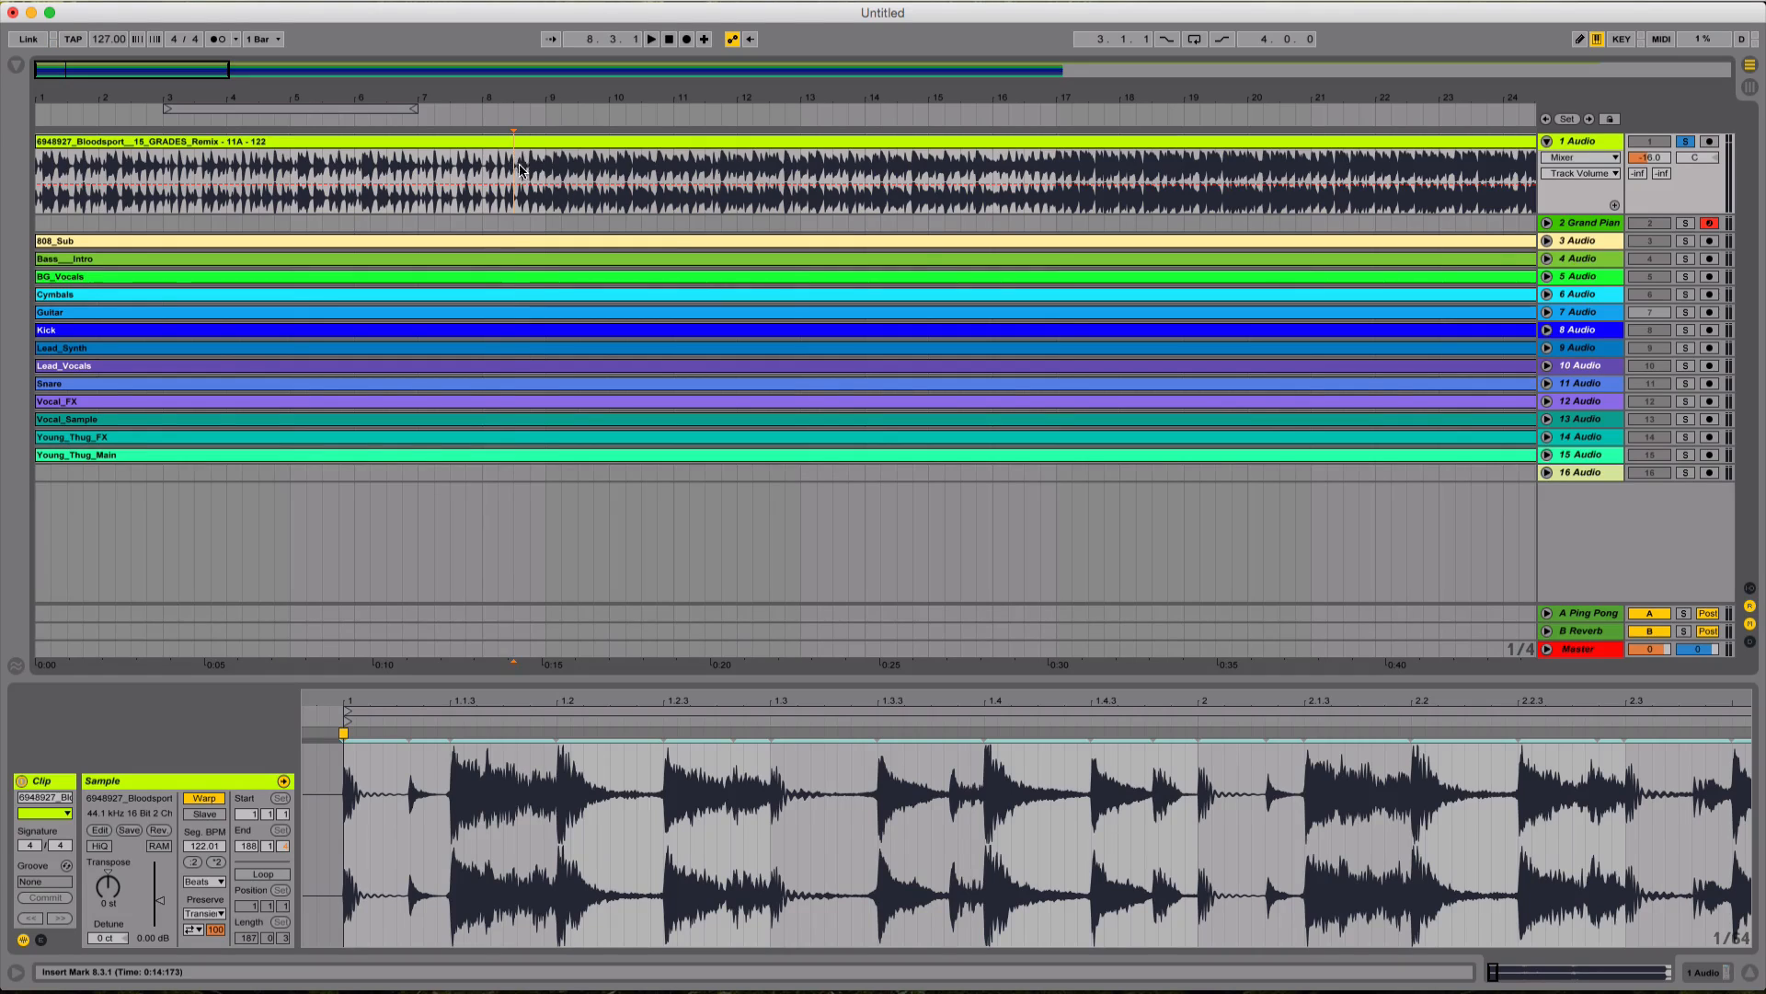
key("space")
left_click(547, 165)
key("space")
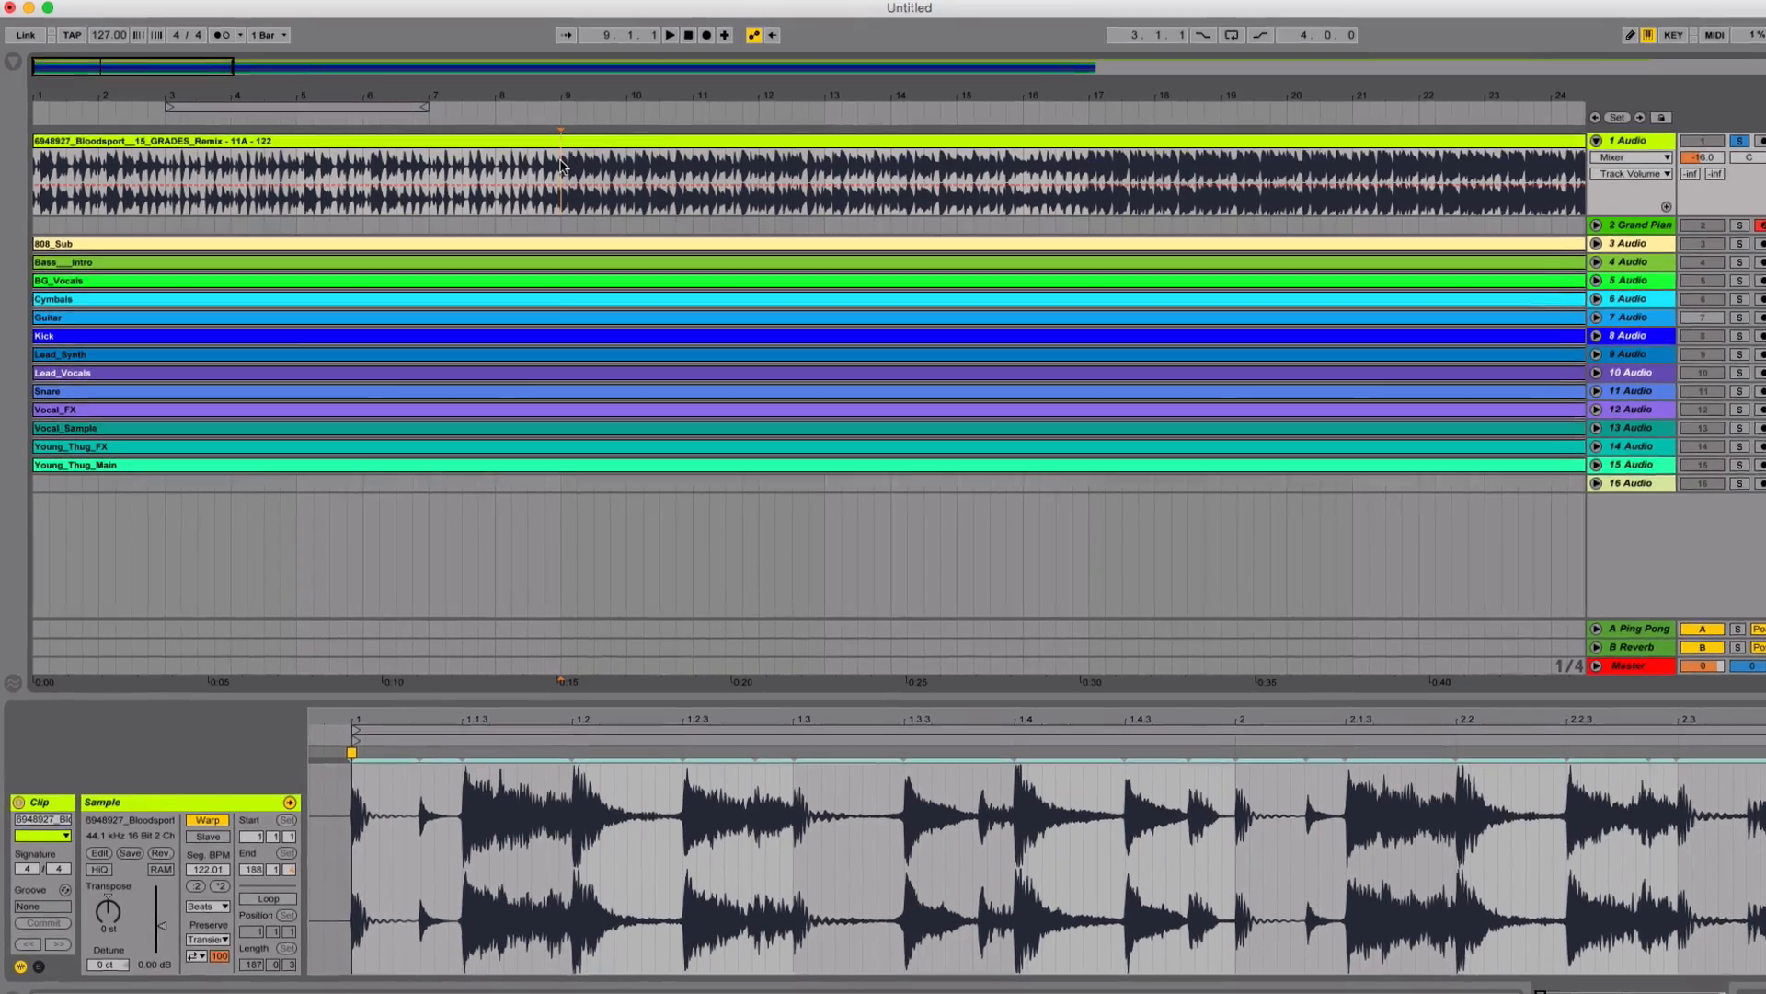
key("ctrl+e")
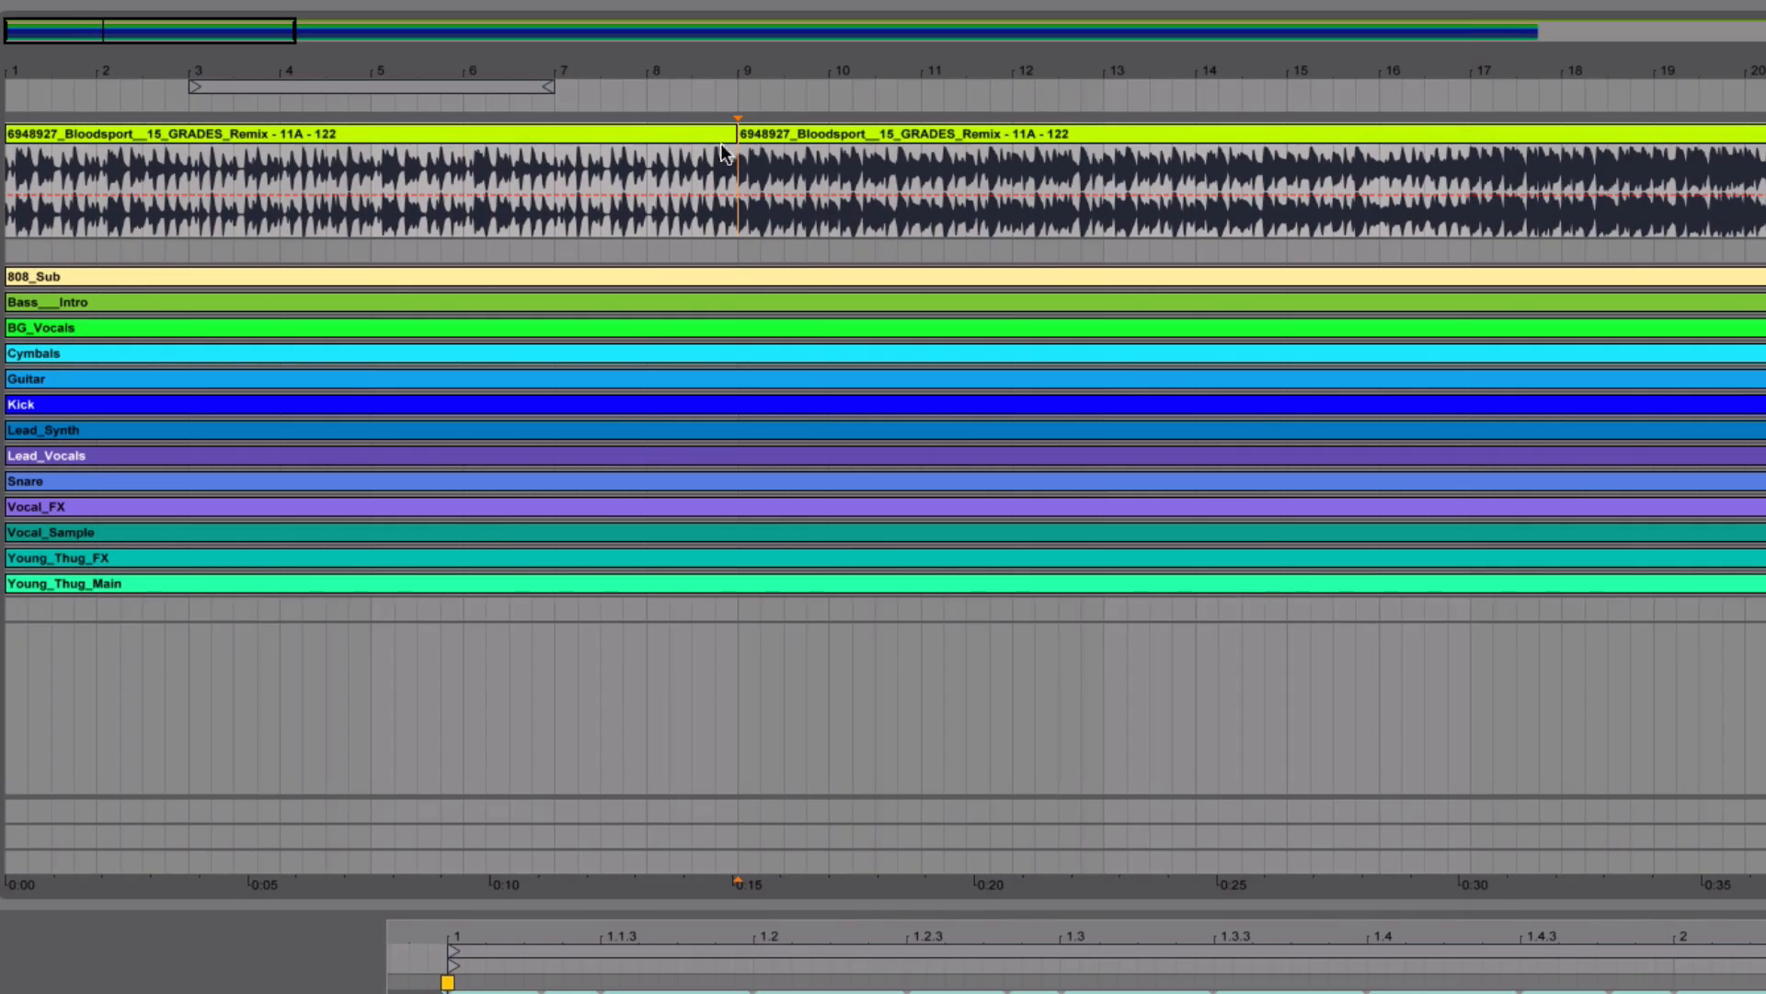
Step: Rename the remix clip section before bar 9 as "Intro" and colour it blue
left_click(709, 135)
left_click(774, 138)
left_click(708, 136)
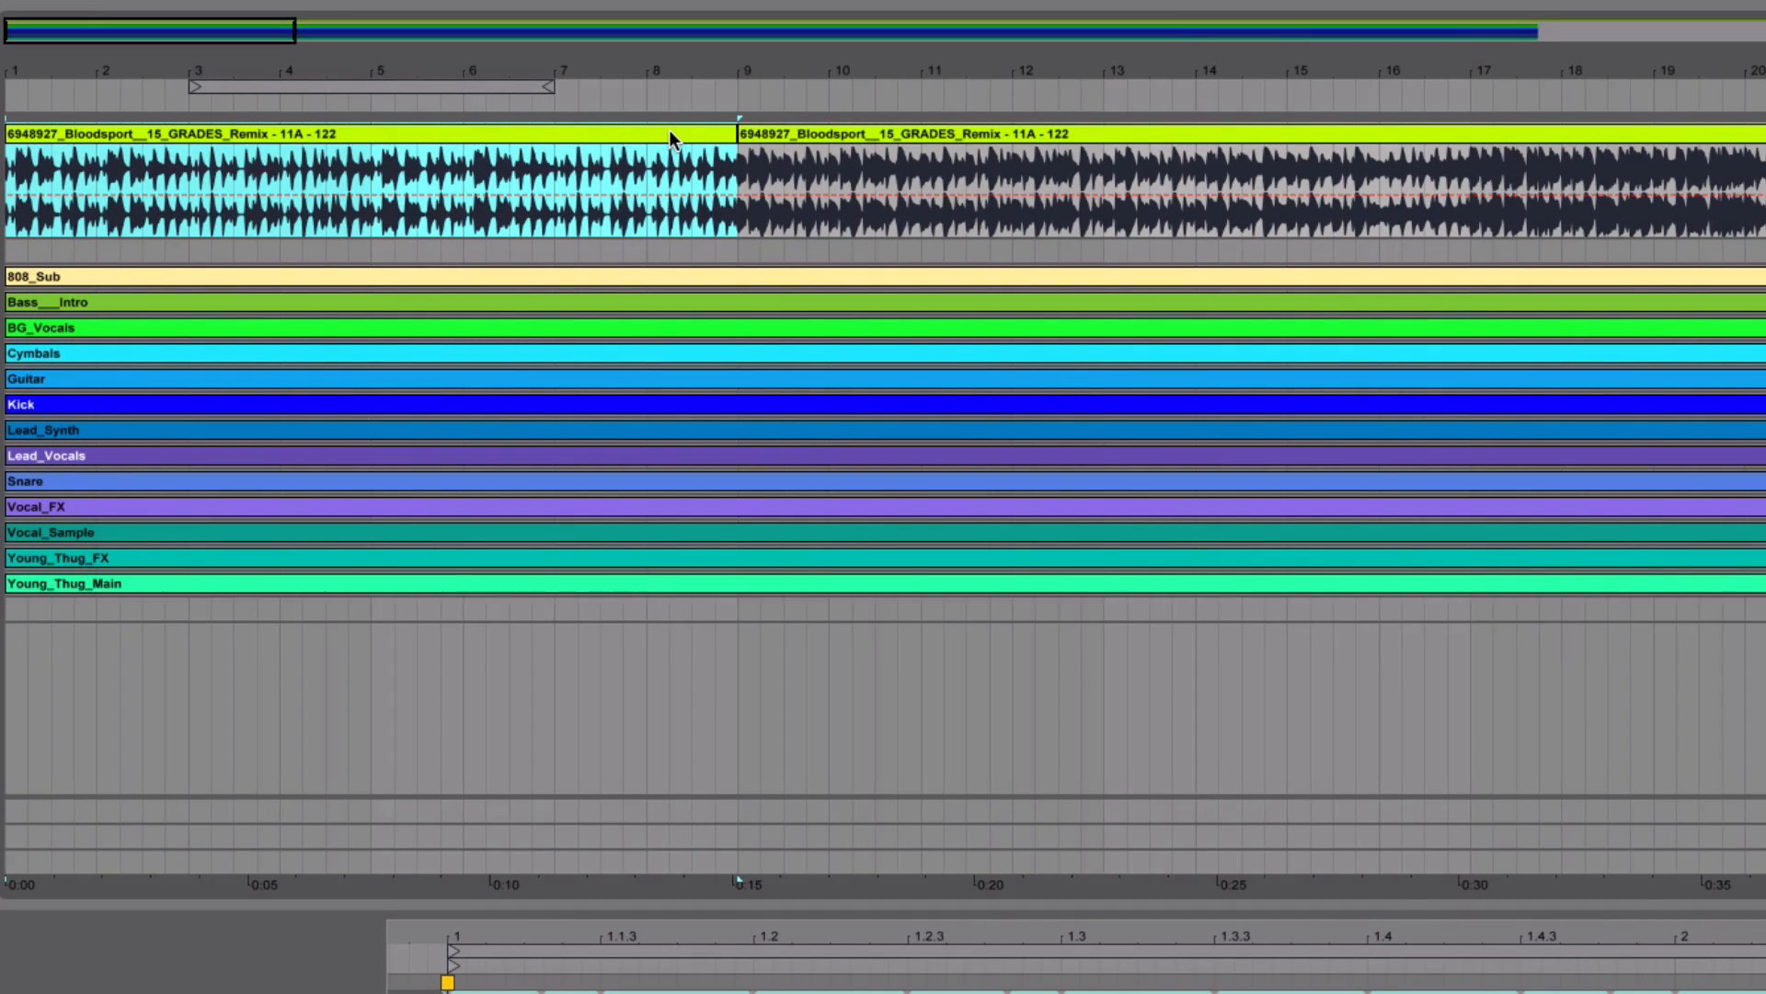
key("ctrl+r")
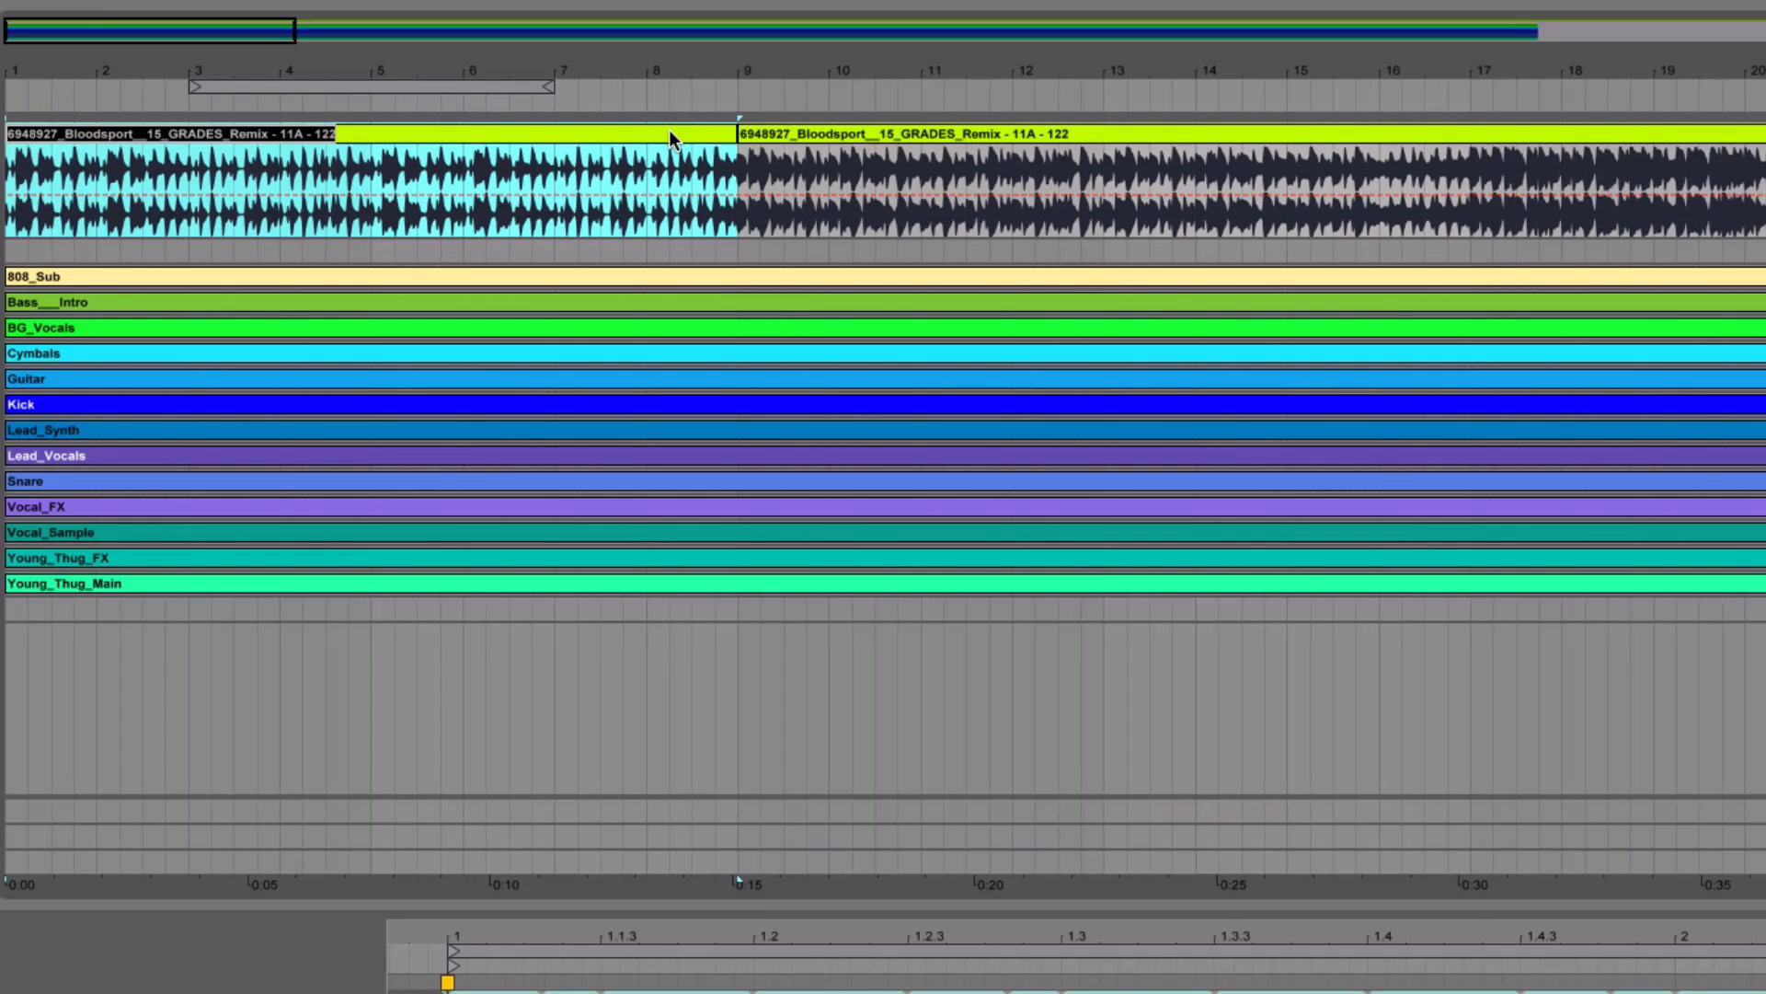
type("Intro")
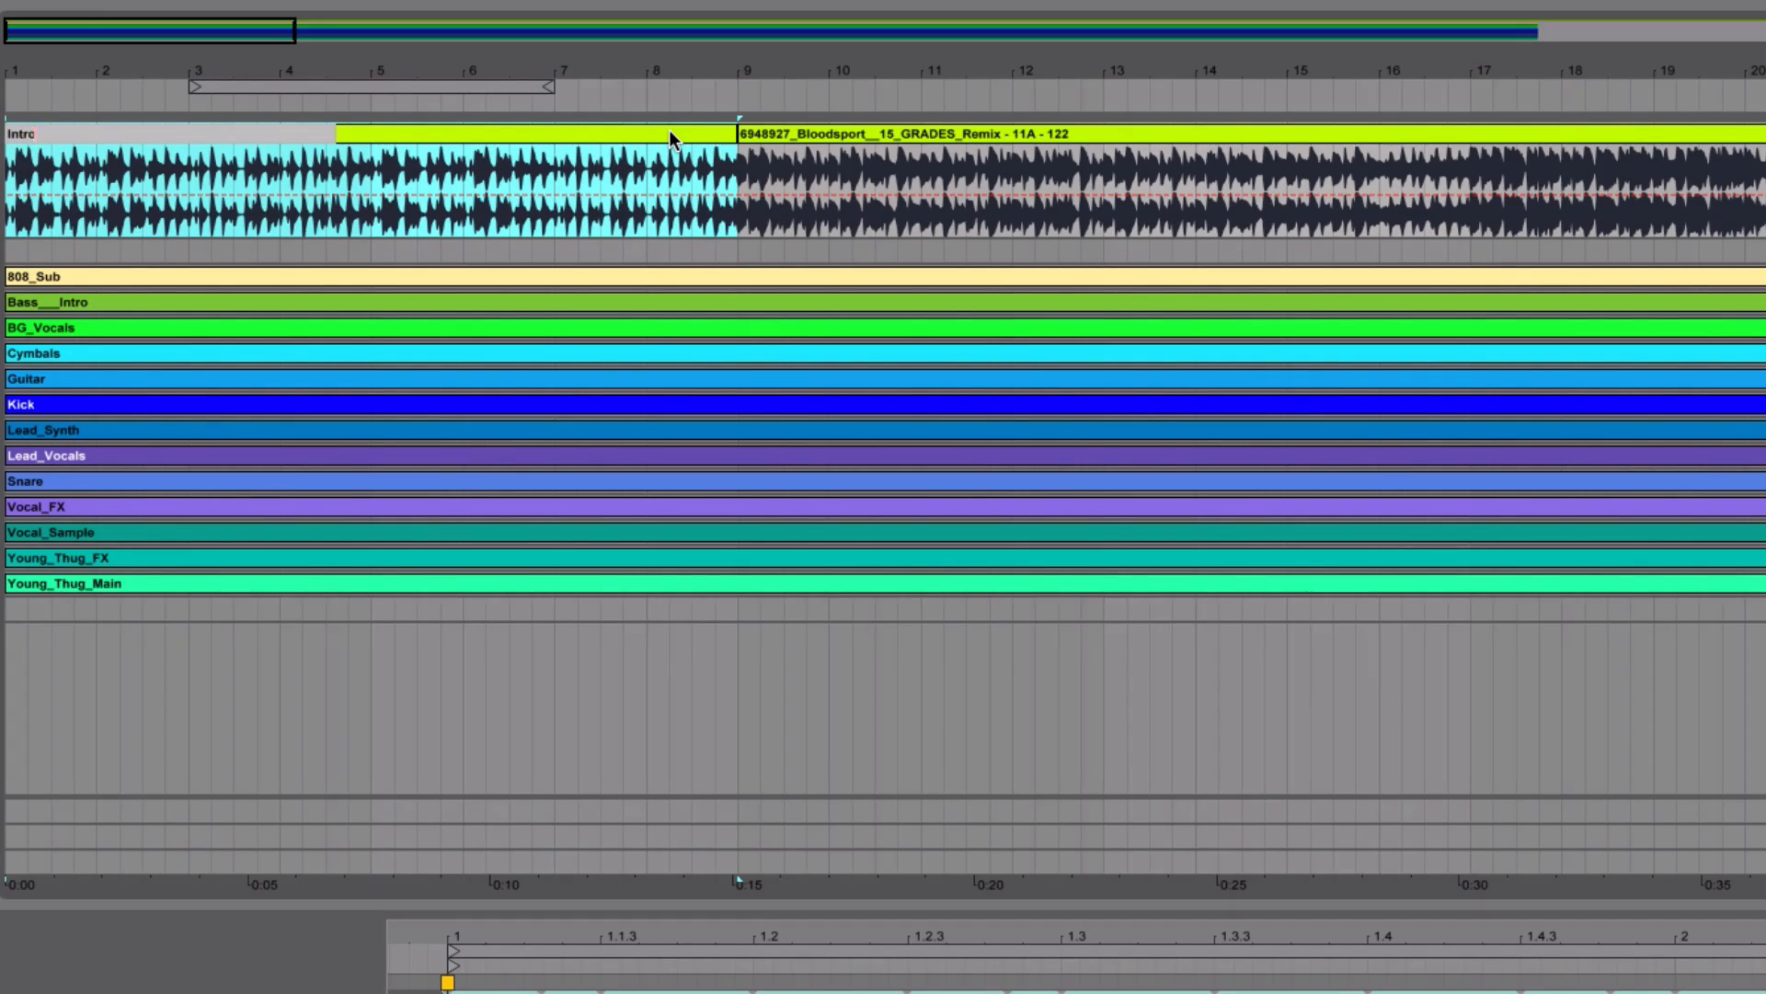
key("Return")
right_click(670, 130)
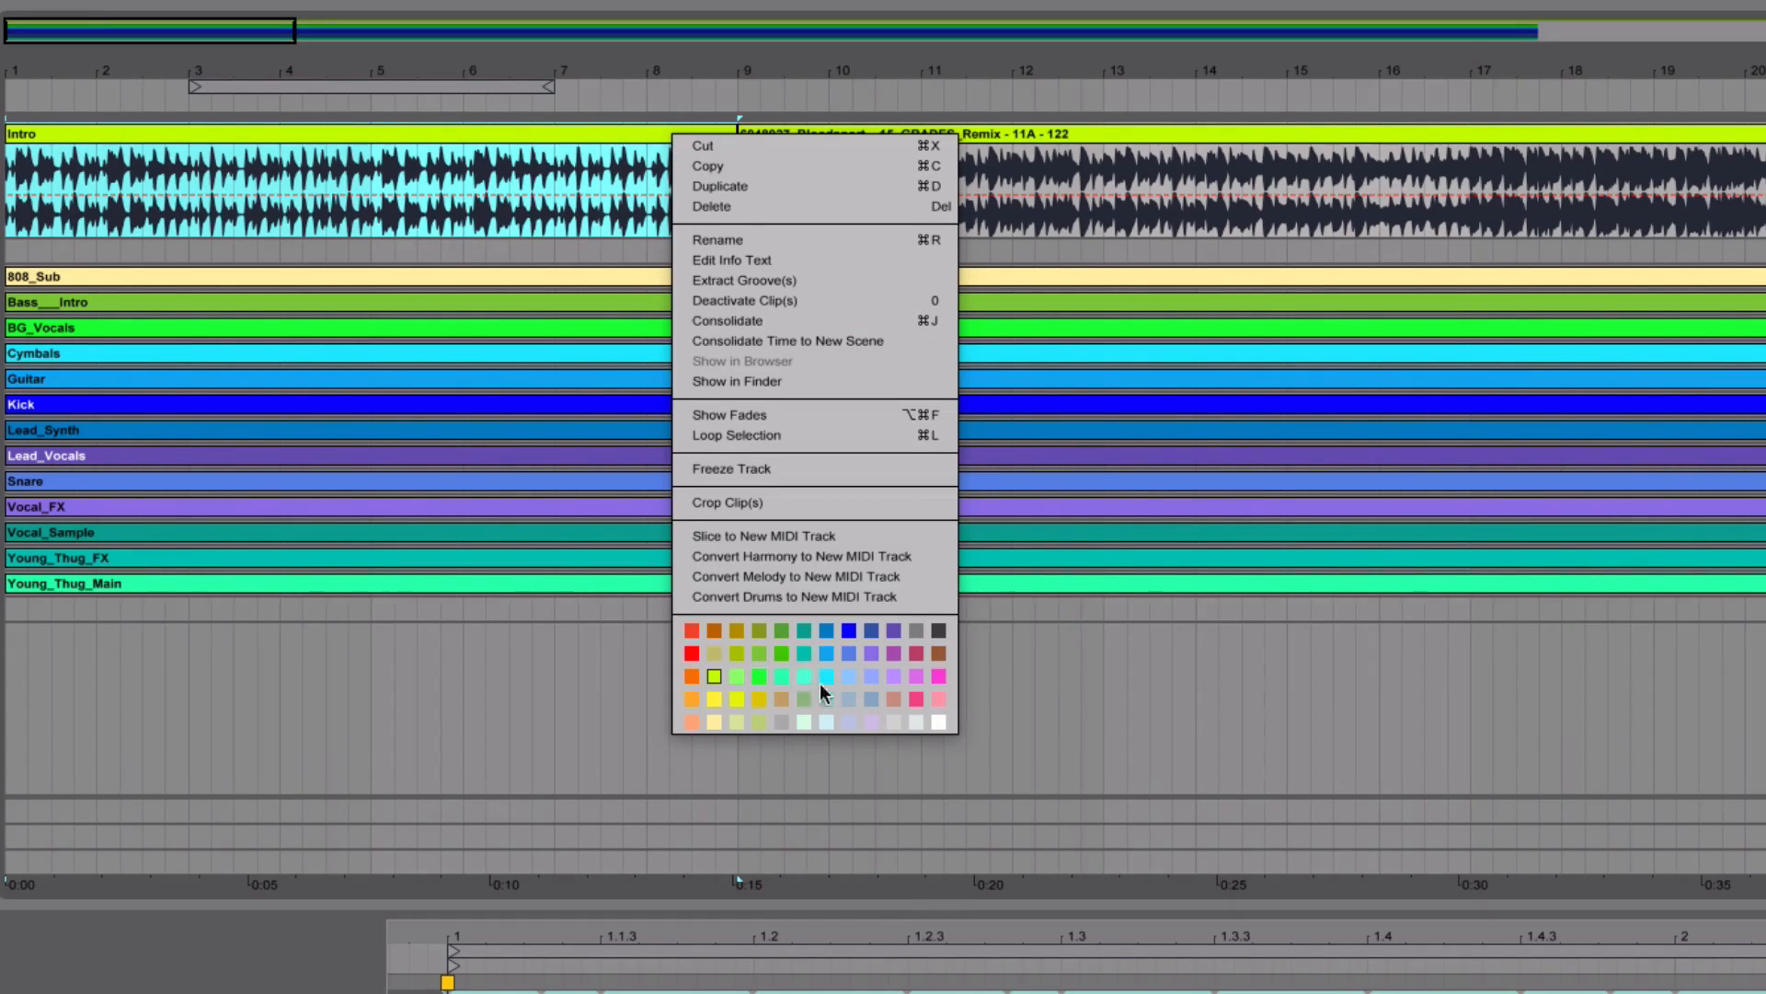
left_click(824, 655)
Step: Rename the remix clip section starting at bar 9 as "Kick in Here"
left_click(839, 131)
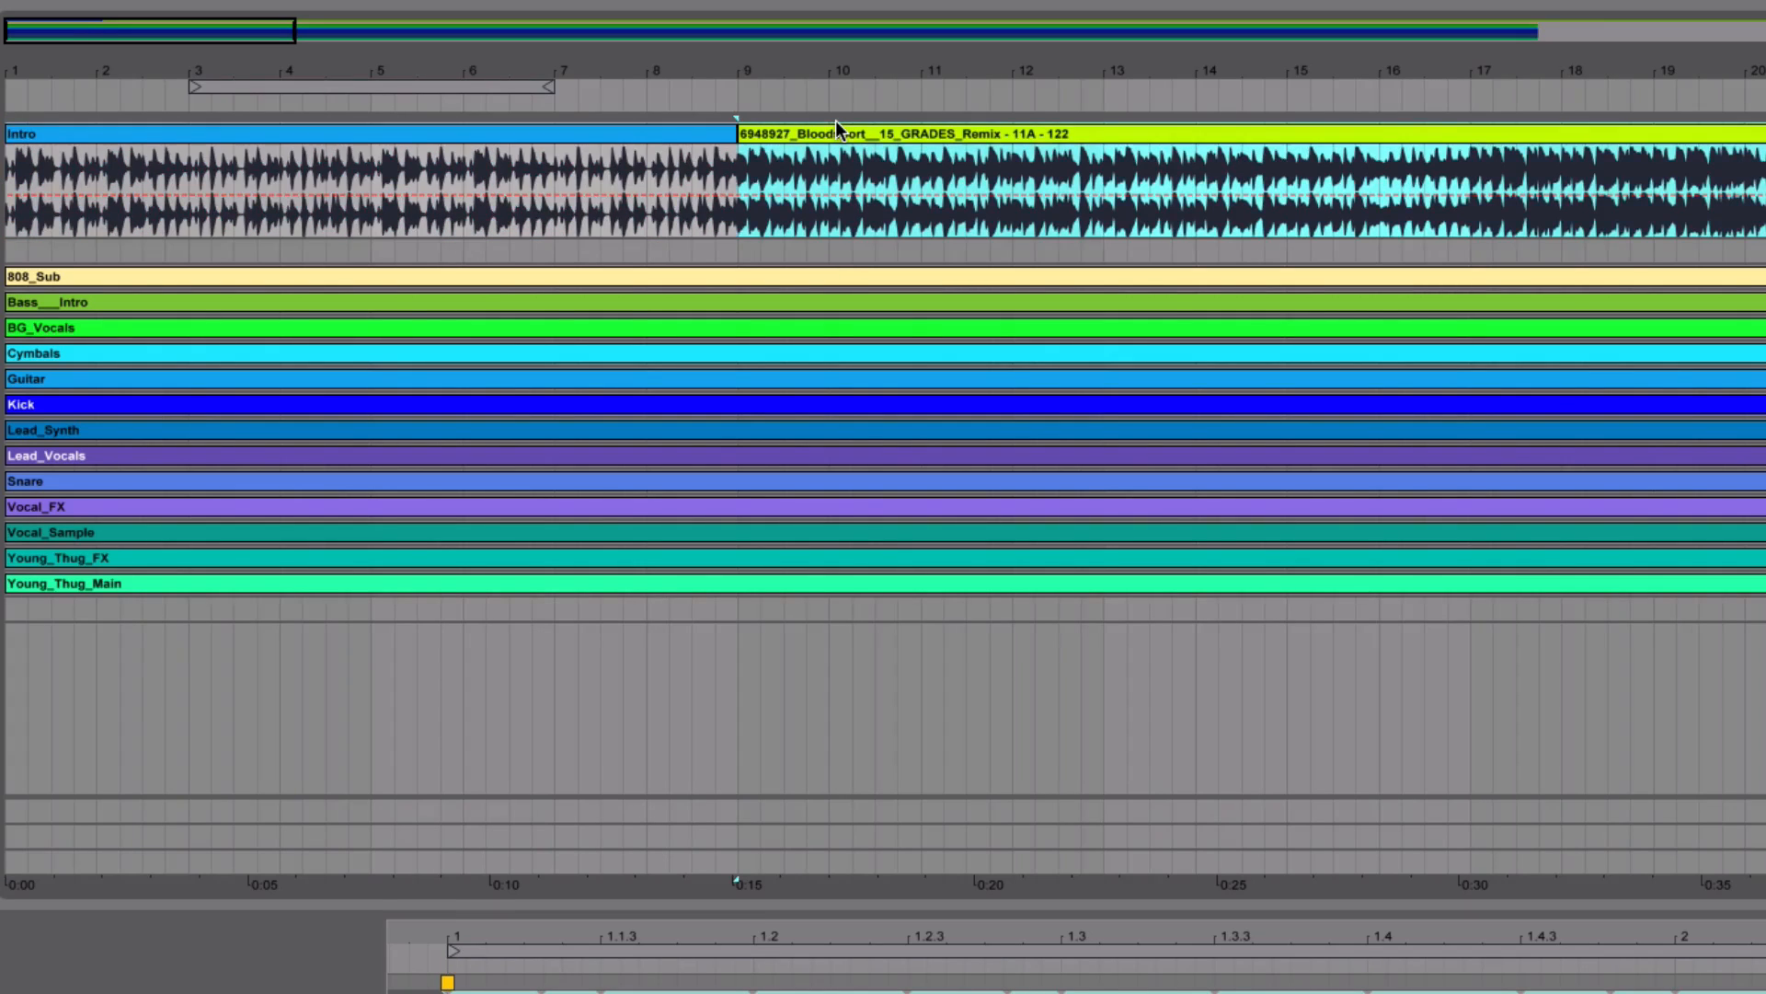
key("ctrl+r")
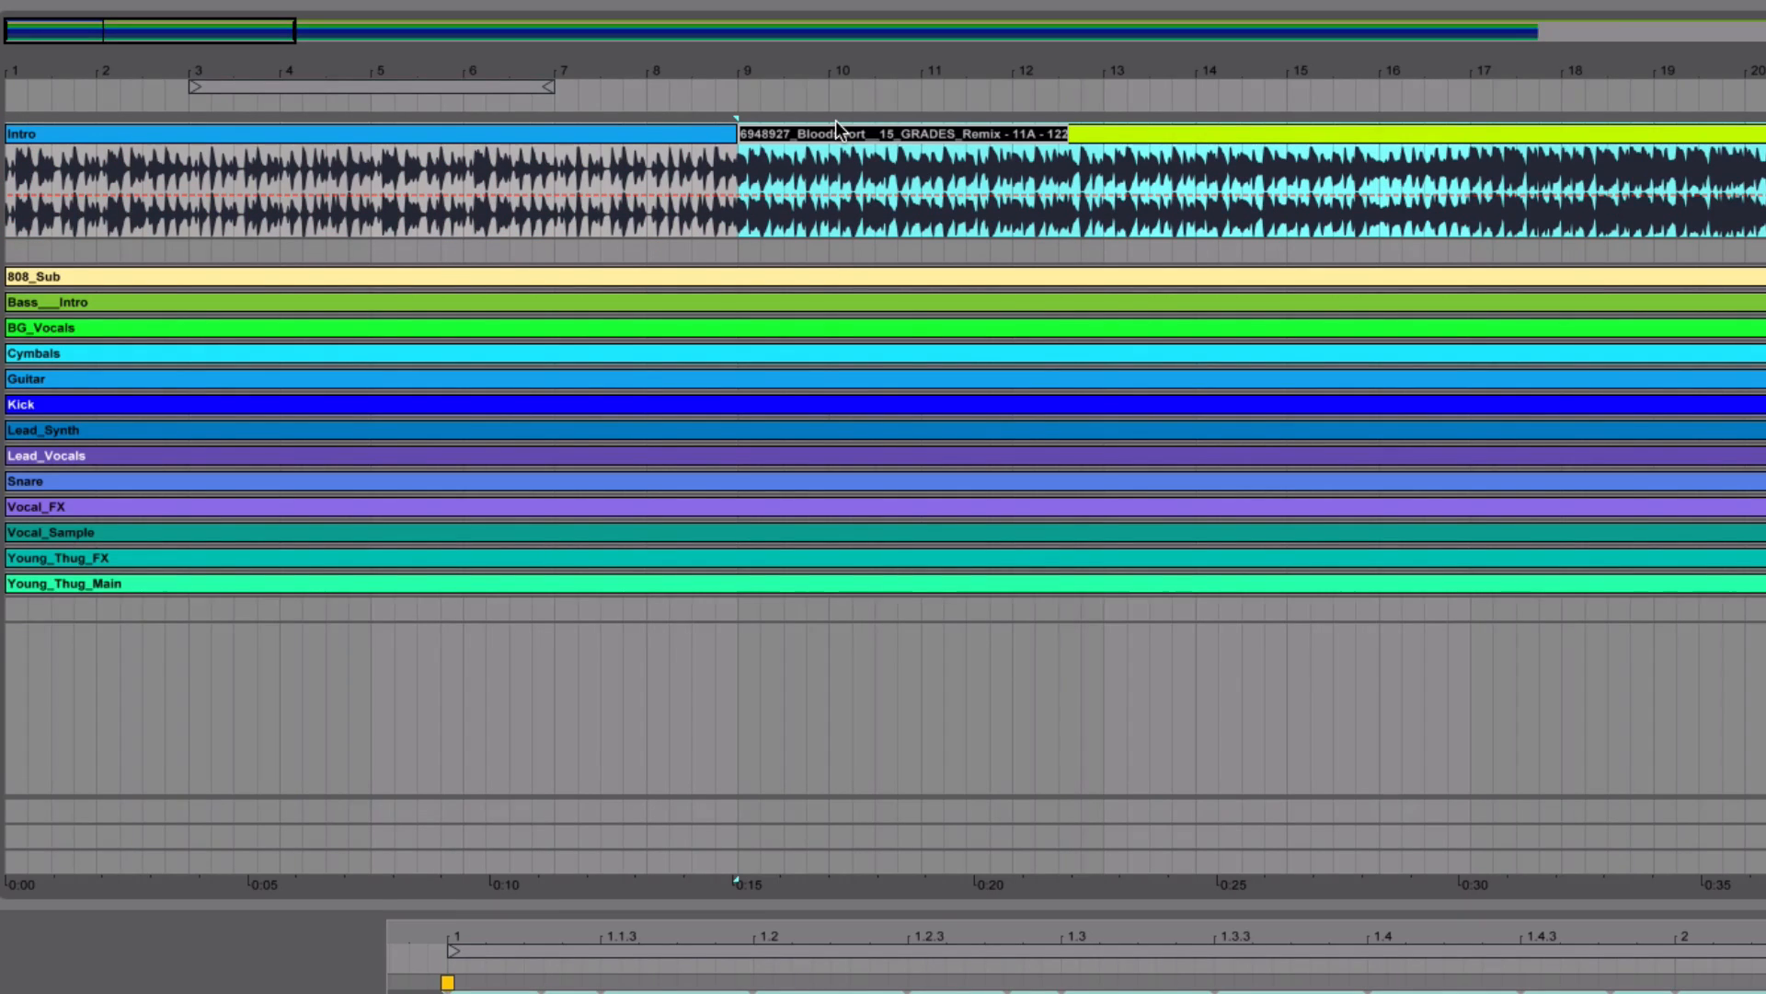
type("Kick")
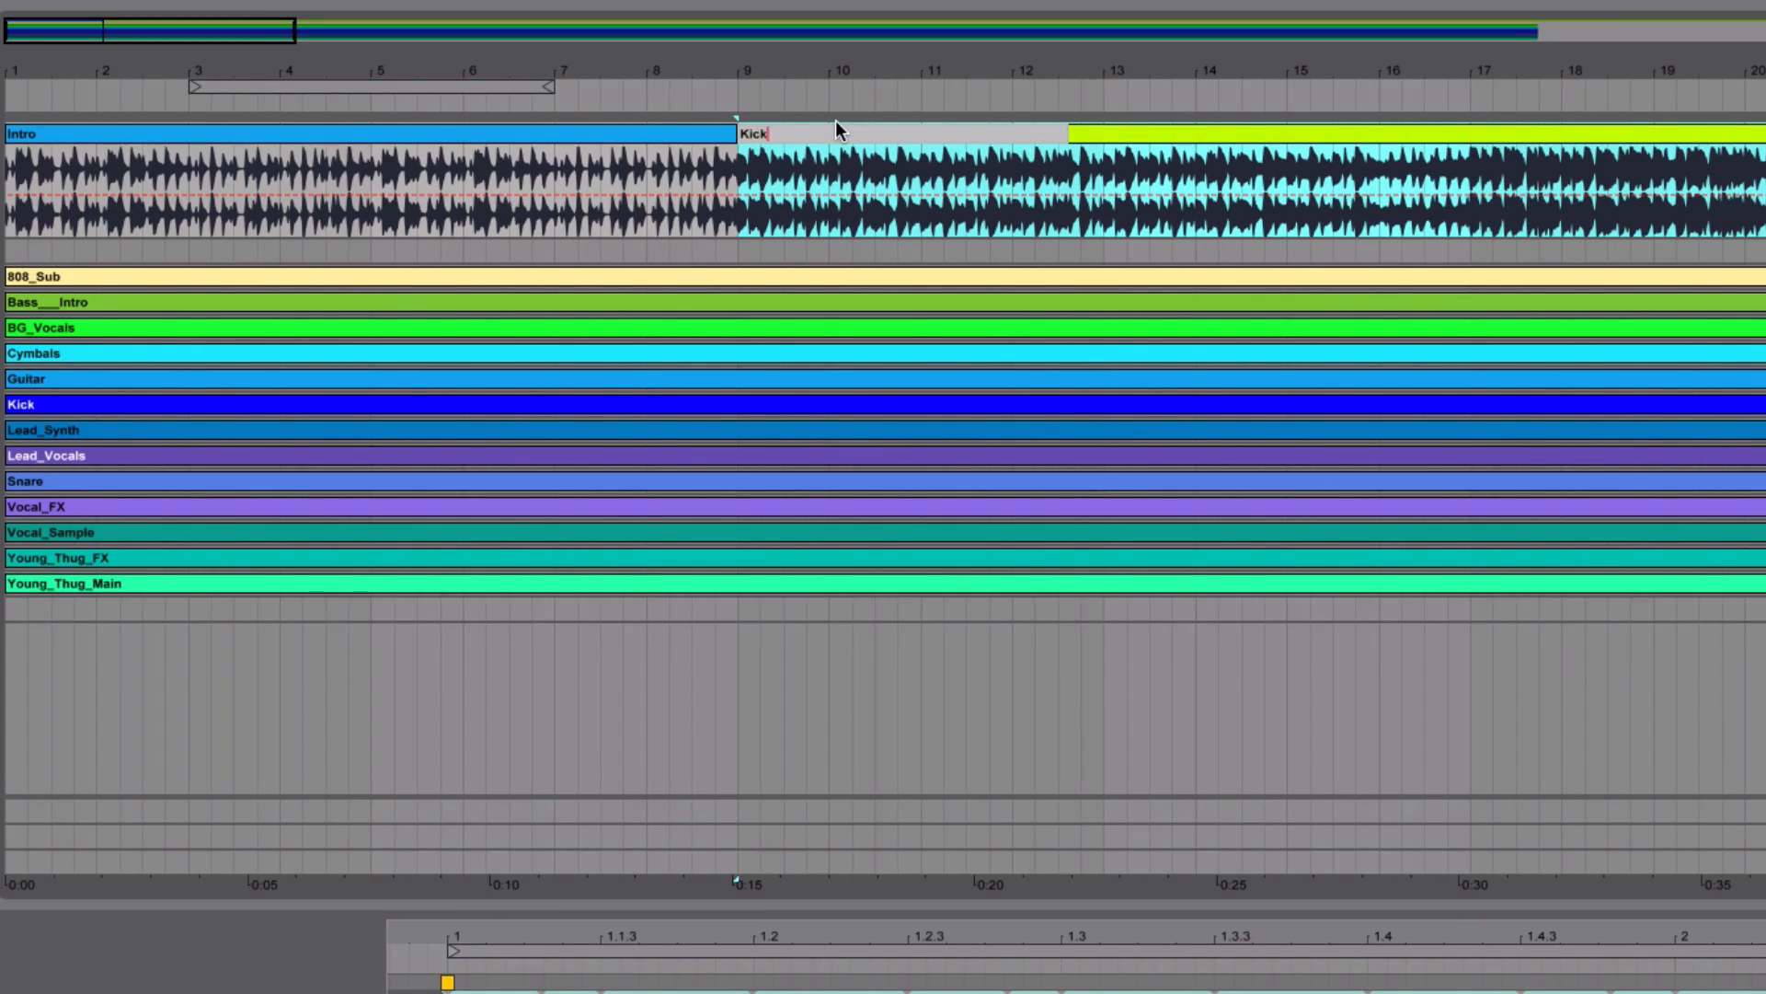
type(" in Here")
key("Return")
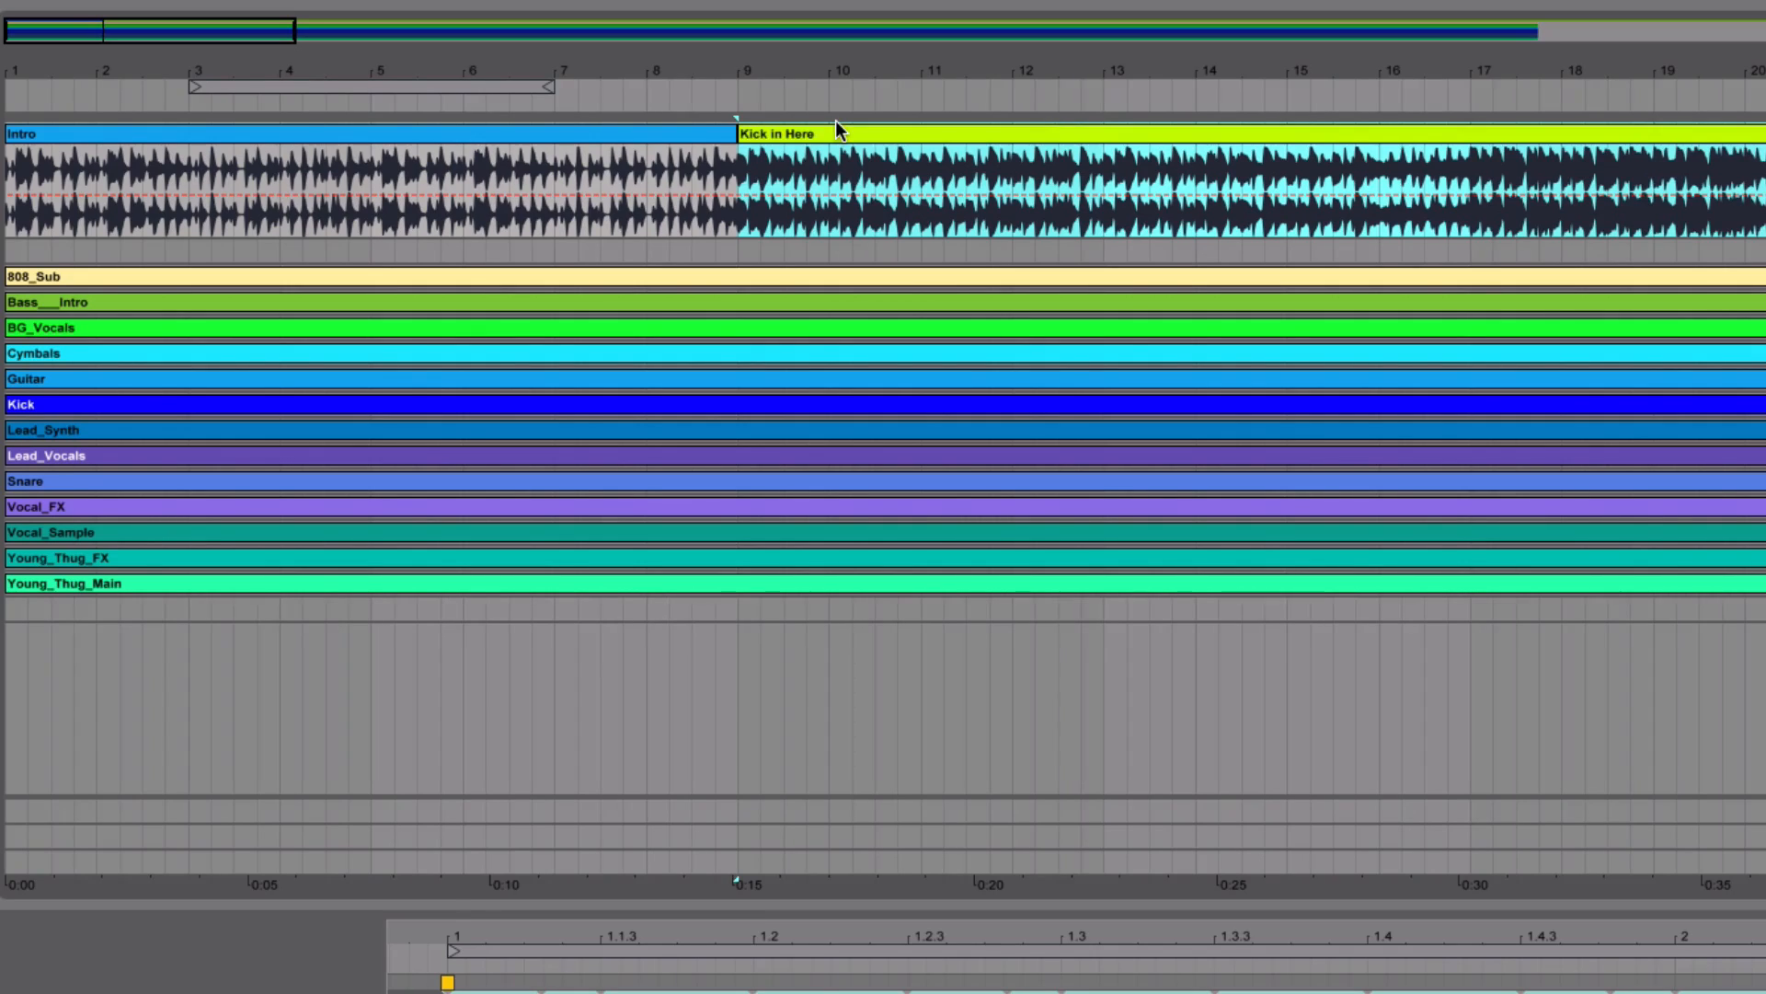
right_click(843, 127)
key("Escape")
Step: Listen to the remix from bar 17 and split the "Kick in Here" clip at that bar
left_click(1470, 161)
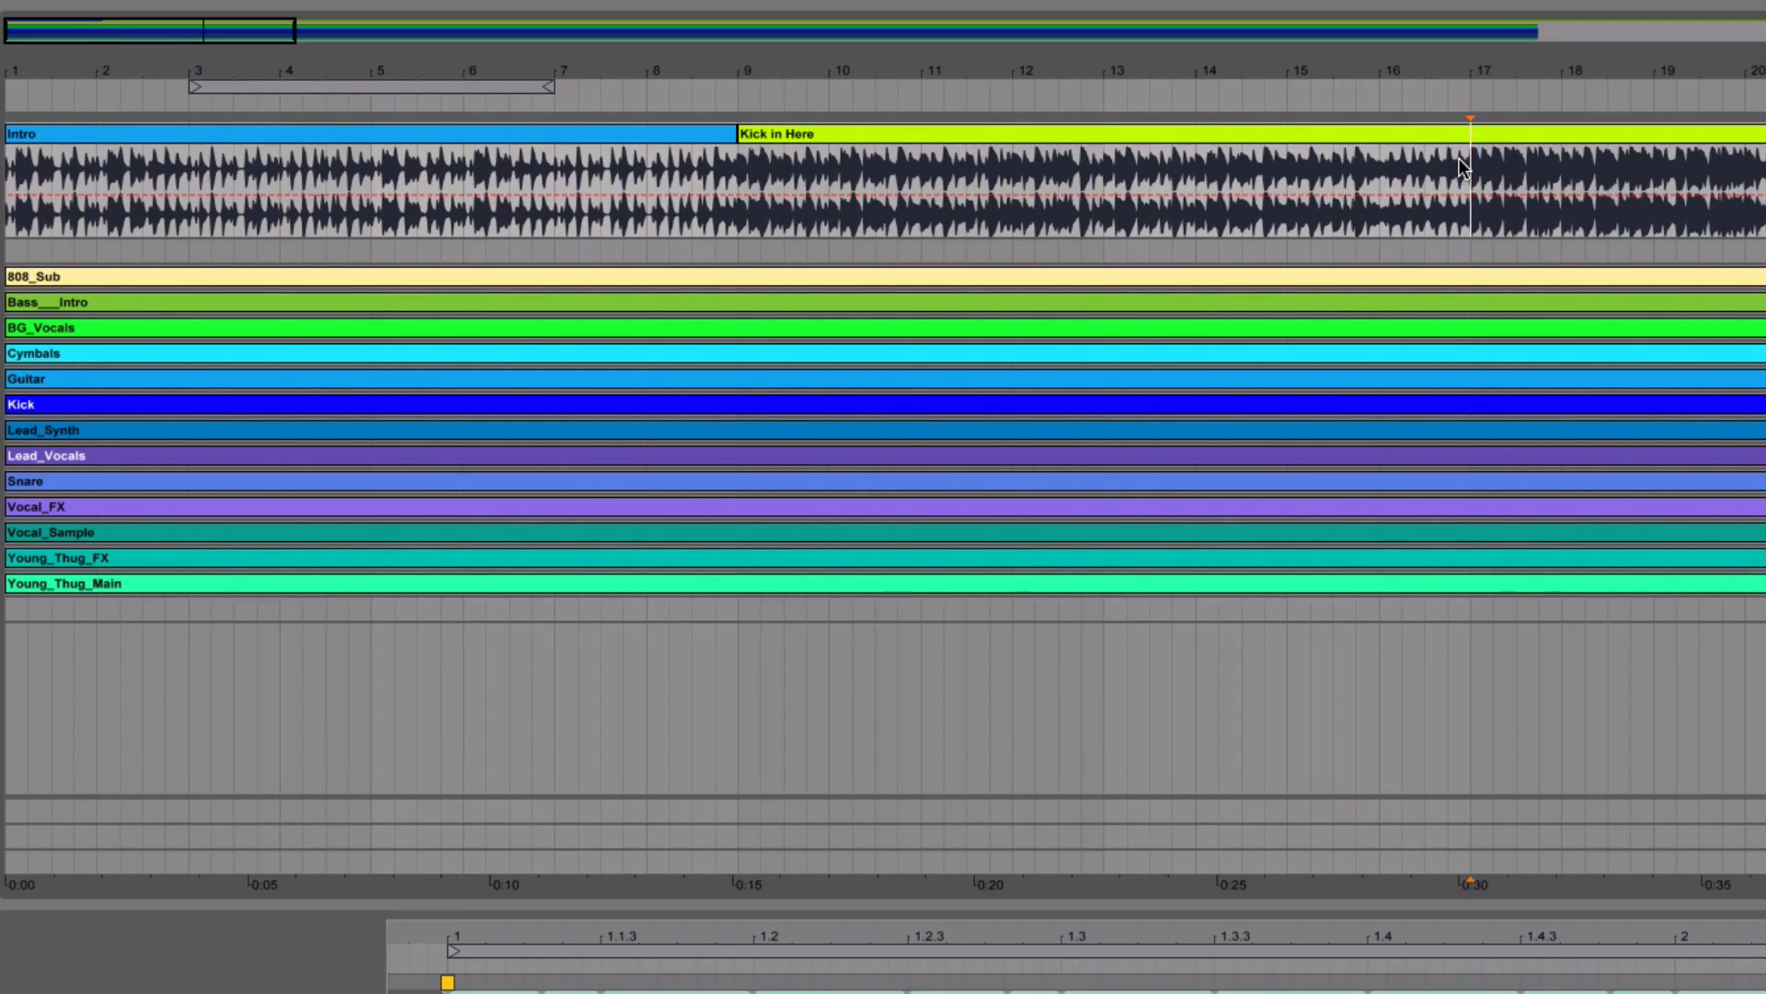
key("space")
scroll(1234, 196, "right", 4)
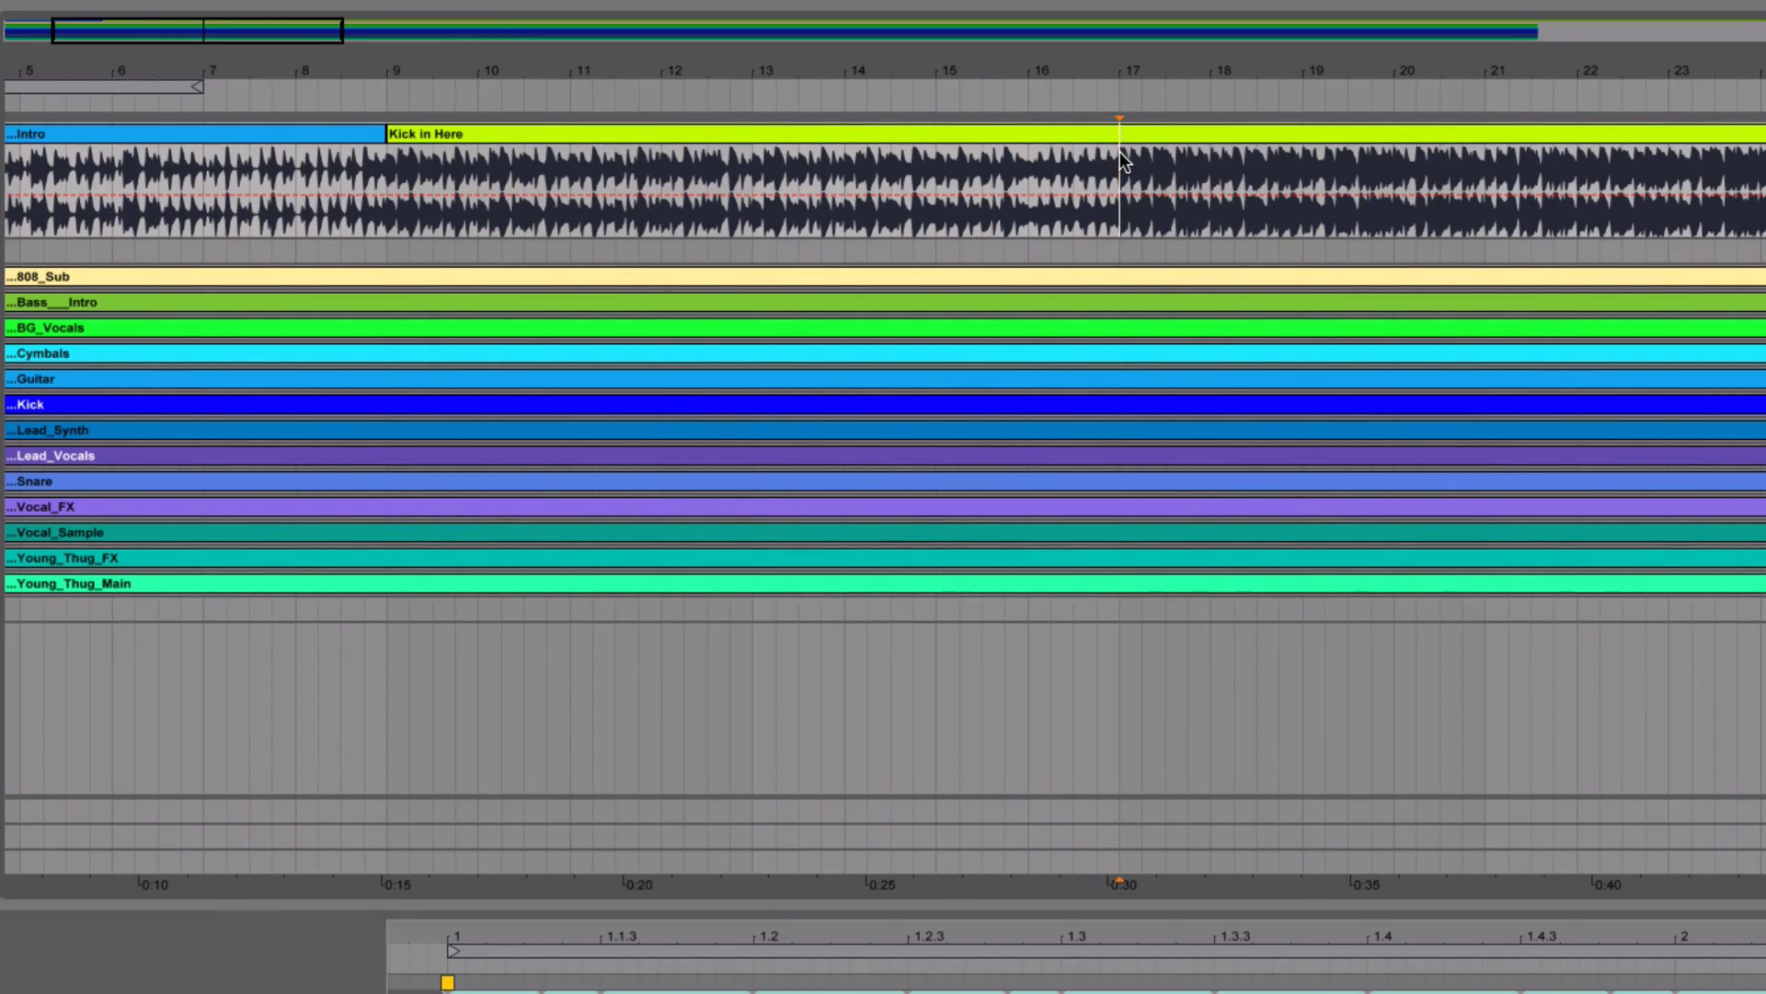
key("ctrl+e")
Step: Rename the remix section starting at bar 17 as "Bass in here" and colour it teal
left_click(1182, 136)
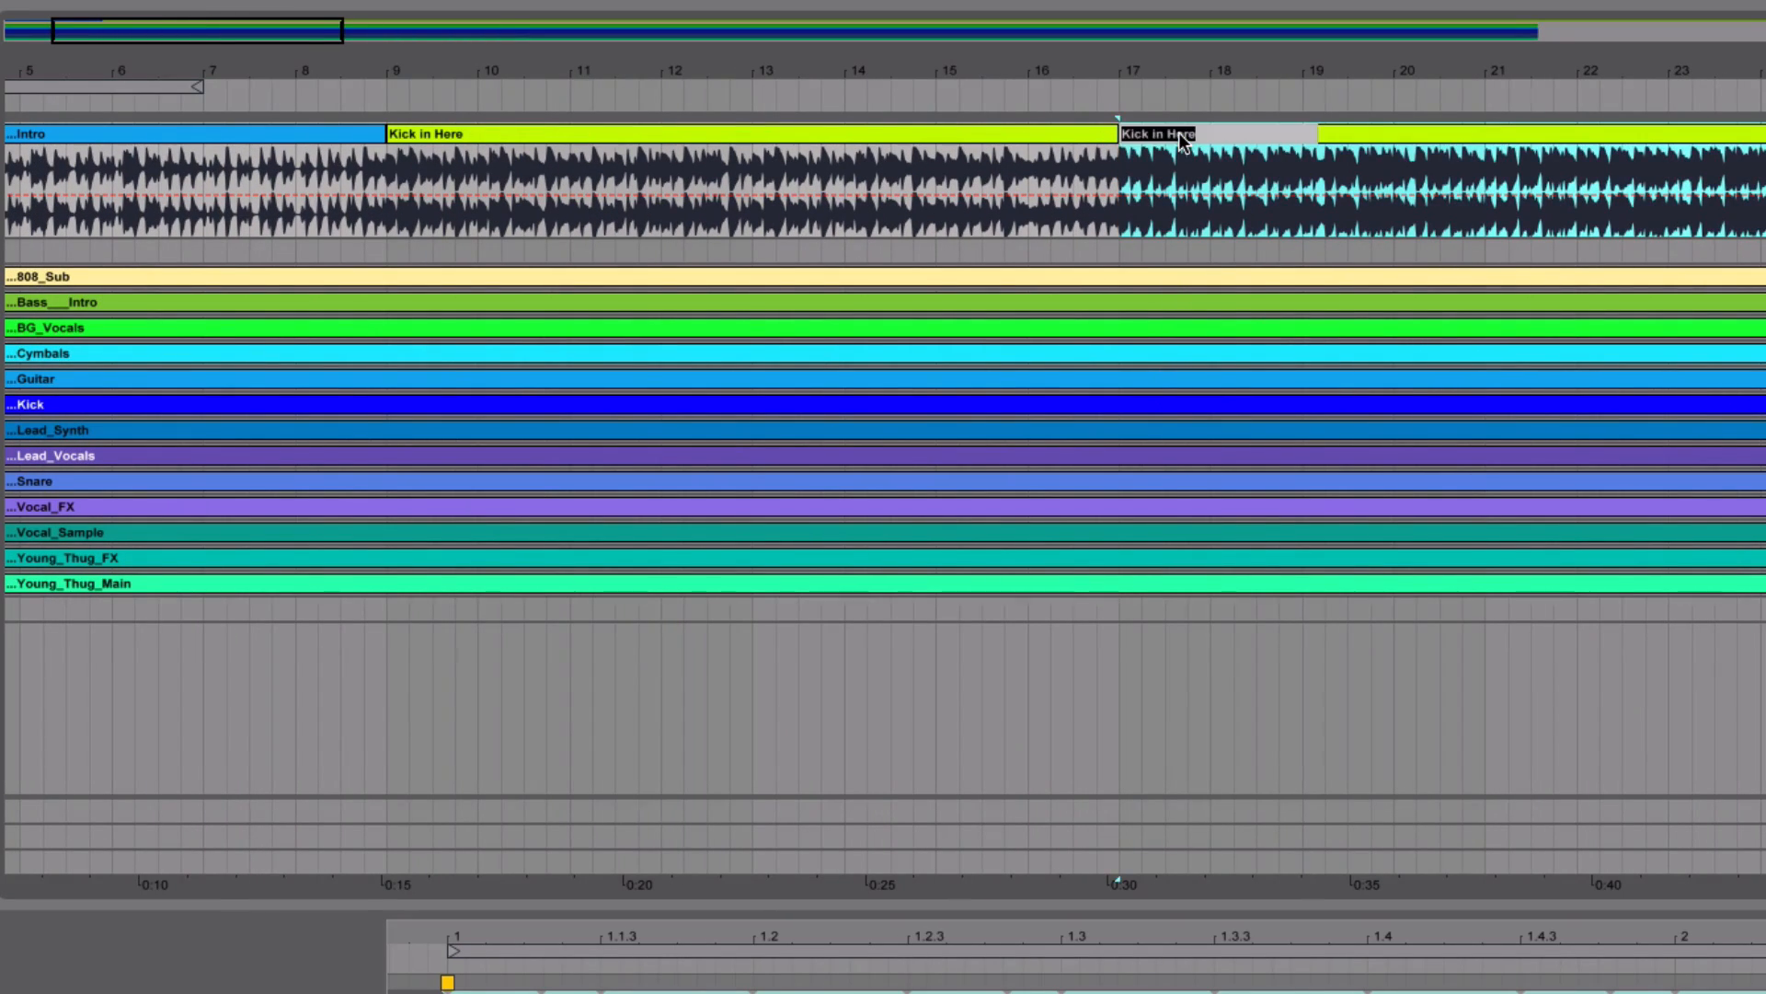
type("Bass")
right_click(1156, 135)
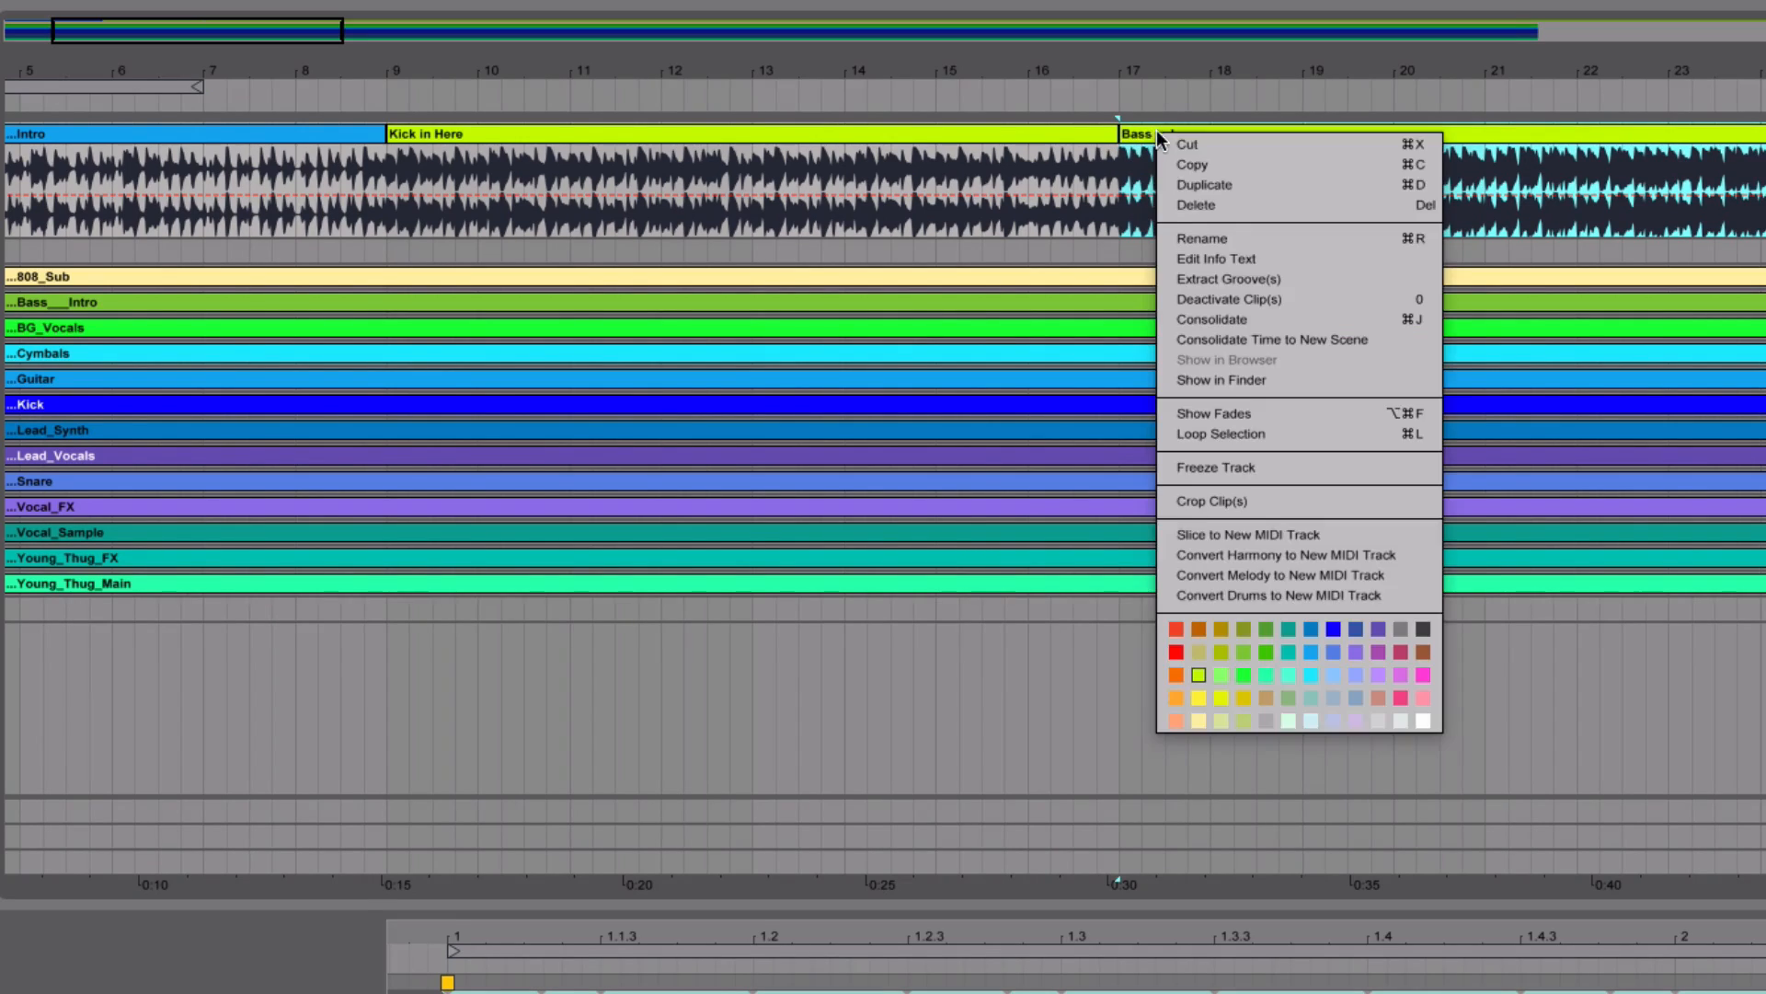
left_click(1289, 652)
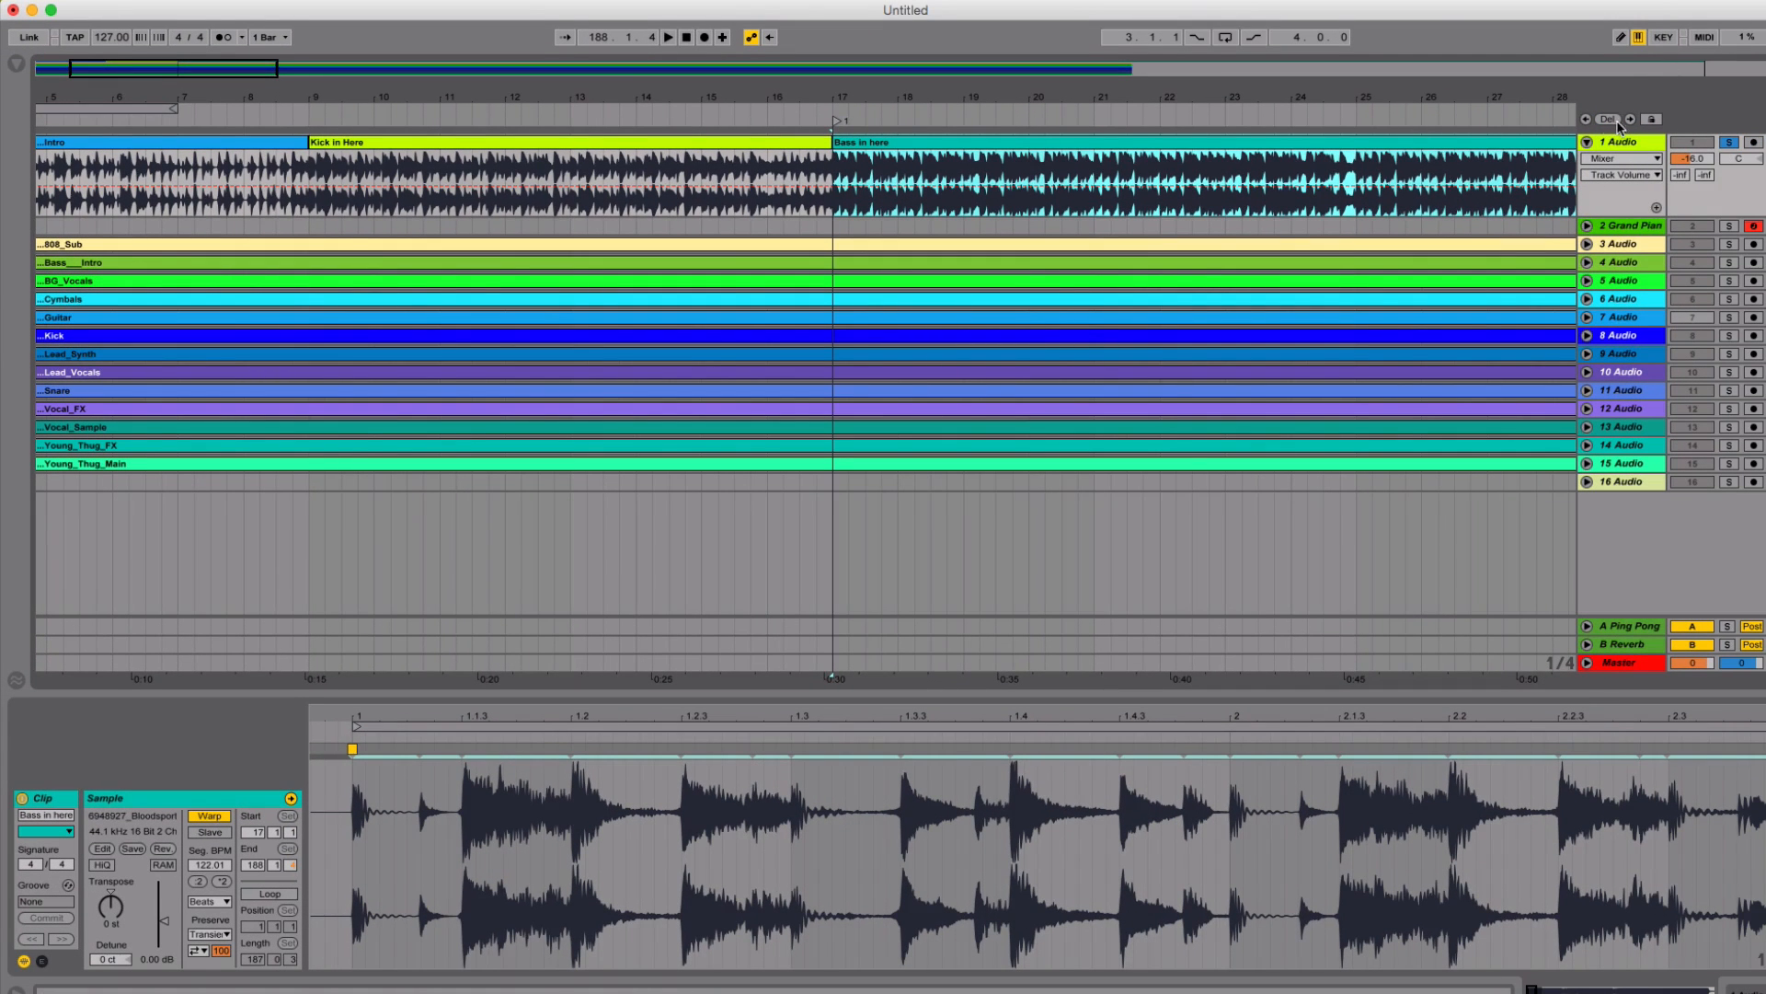
Step: Add a locator at bar 9, the start of "Kick in Here", and shrink the remix track to a thin waveform lane
left_click(314, 175)
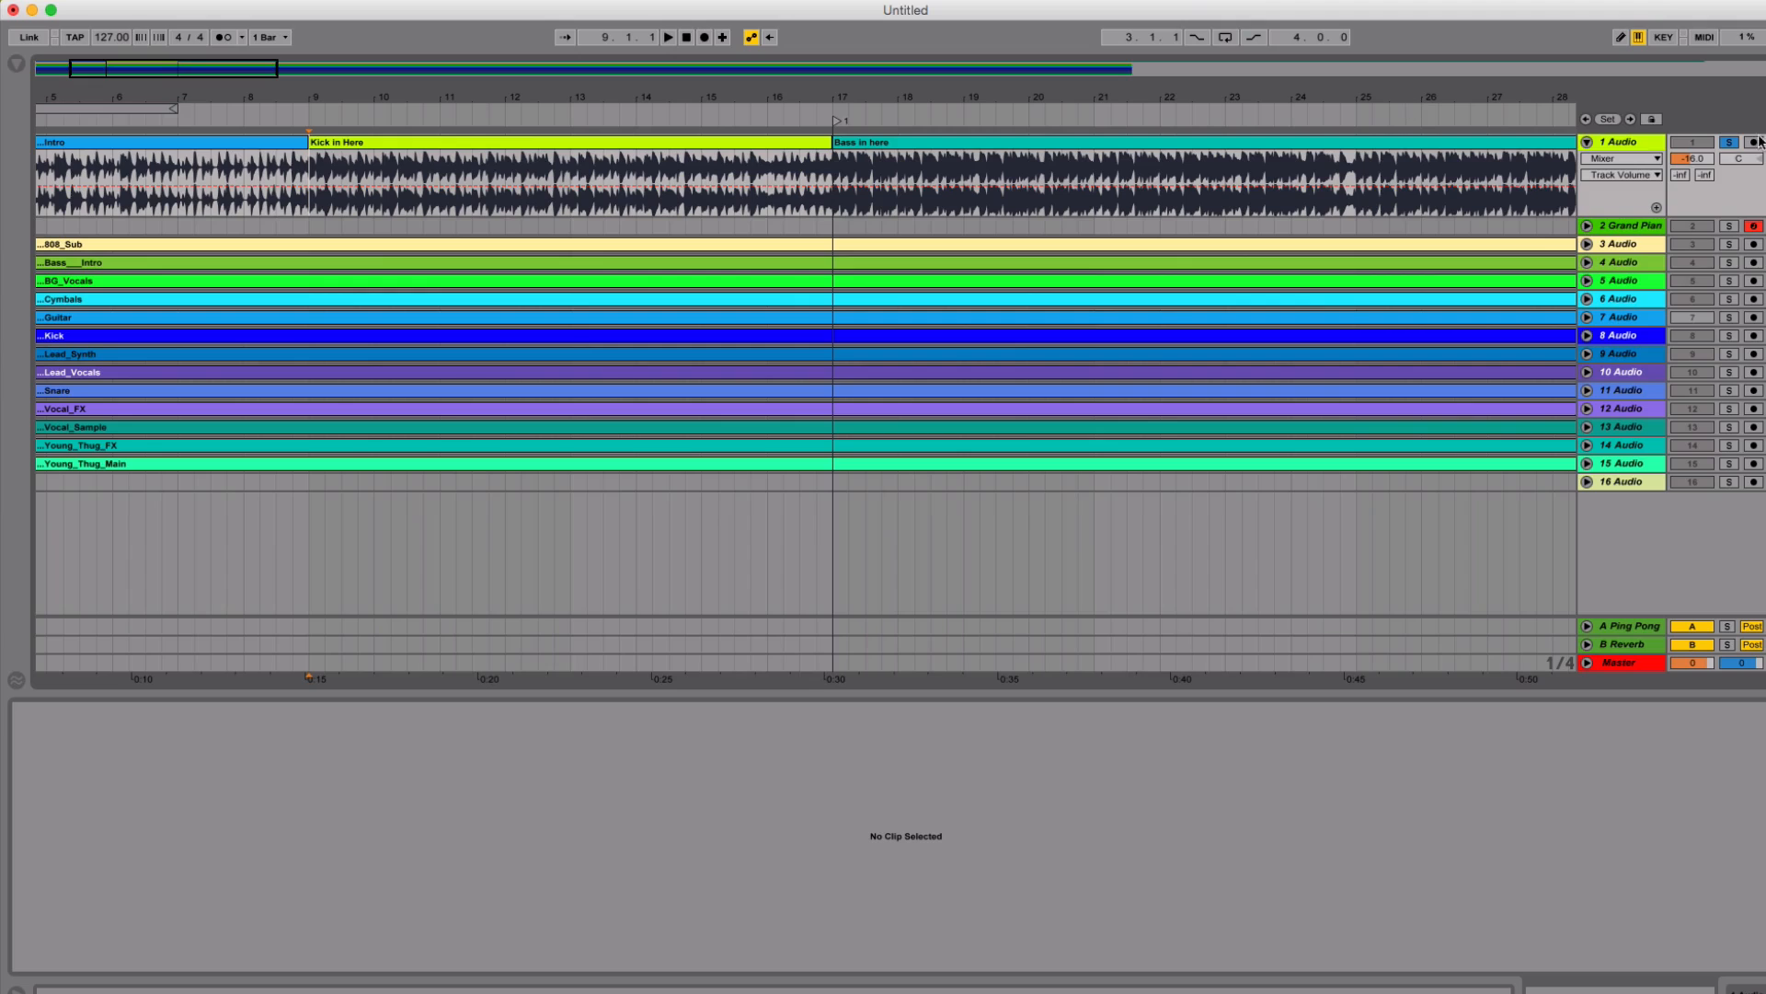
left_click(1612, 120)
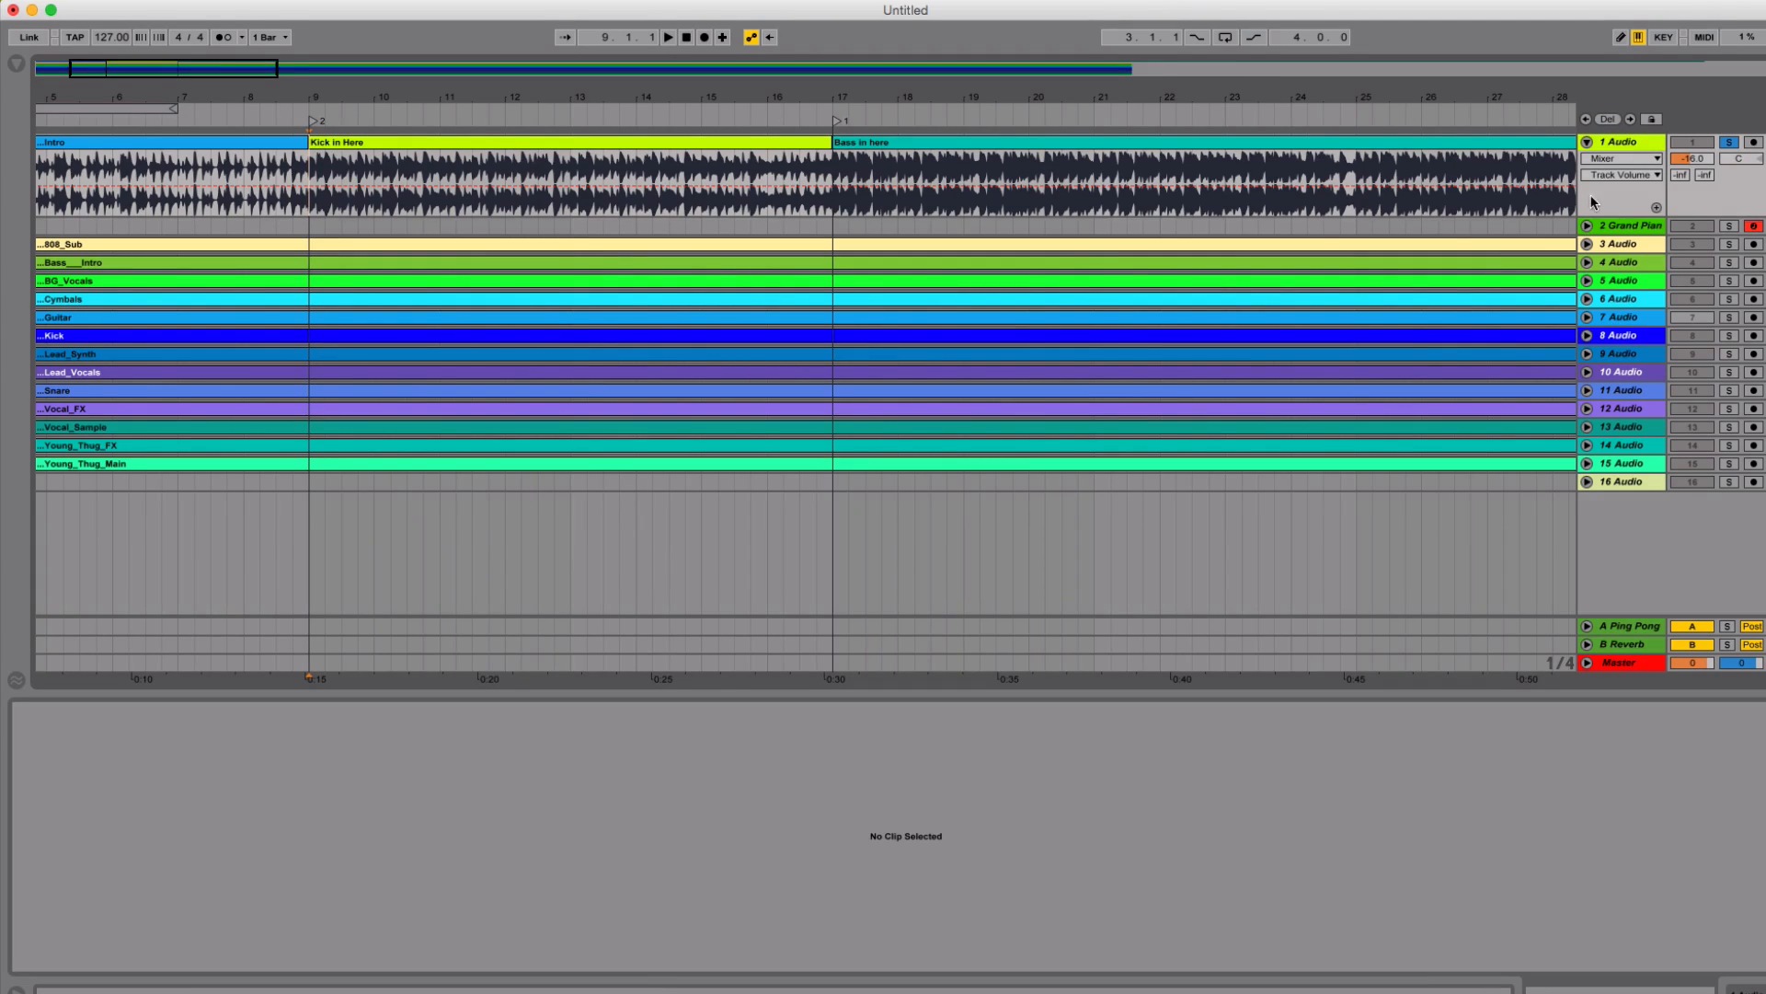
left_click_drag(1593, 217, 1589, 147)
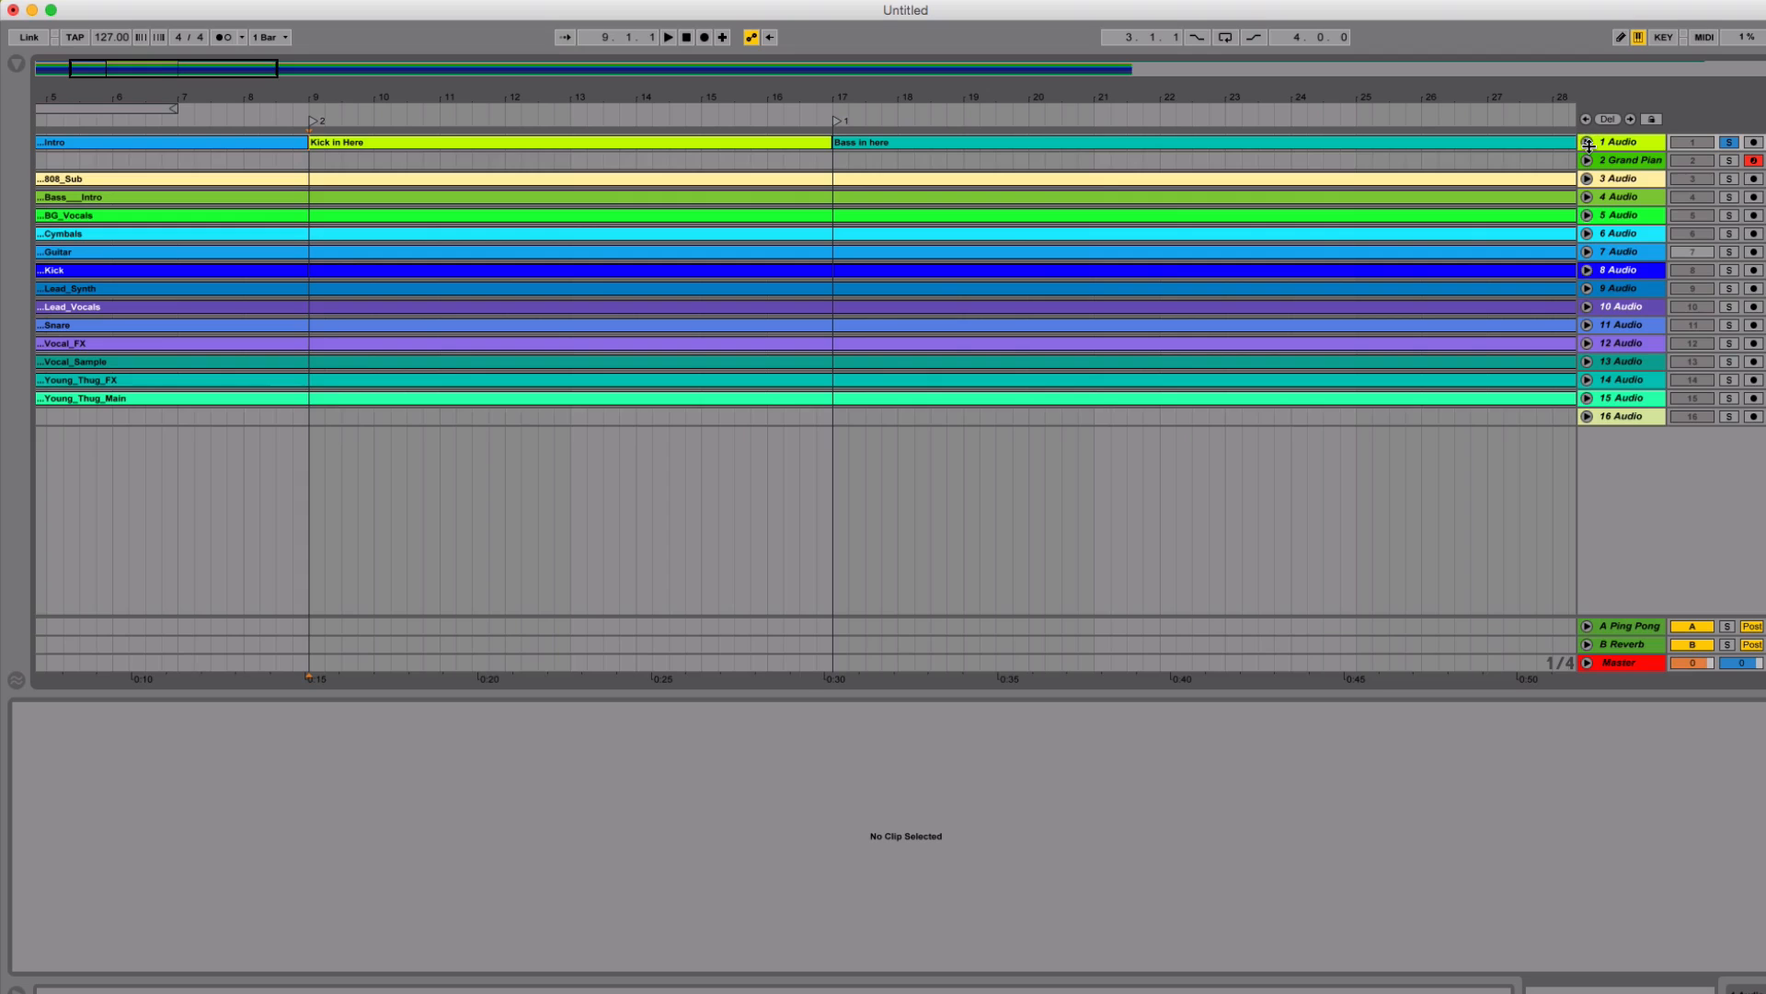
left_click(1587, 143)
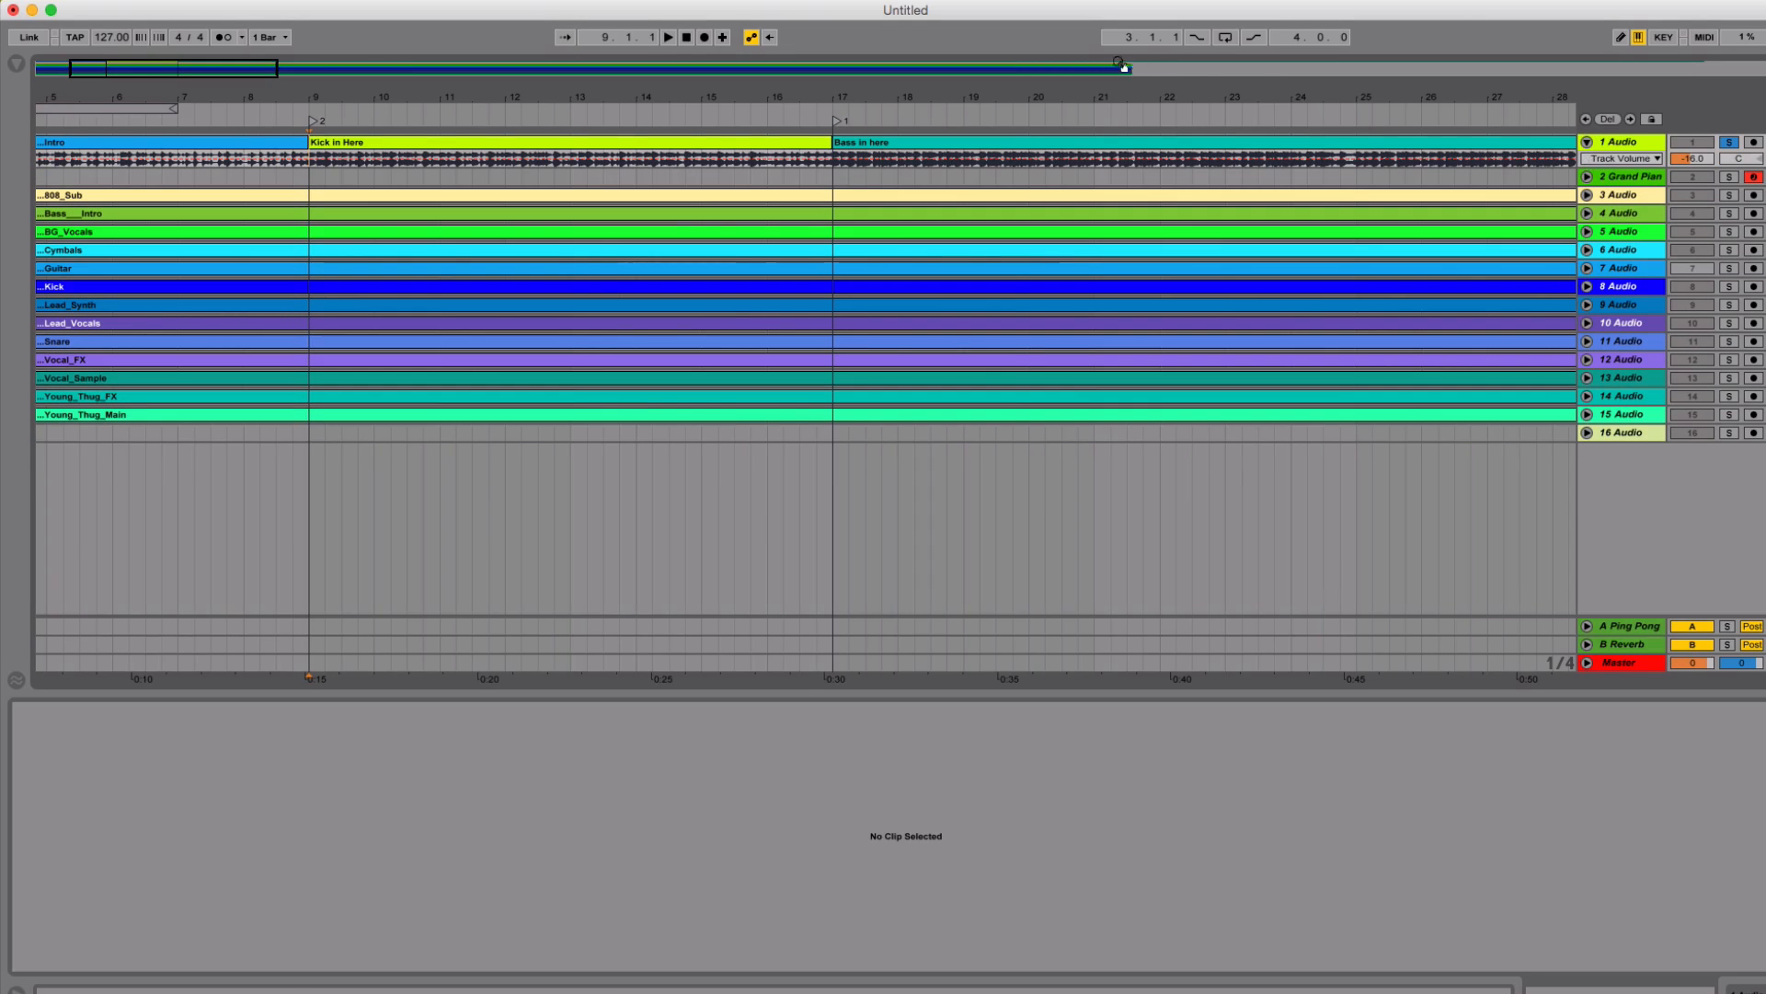
left_click_drag(1124, 100, 1117, 56)
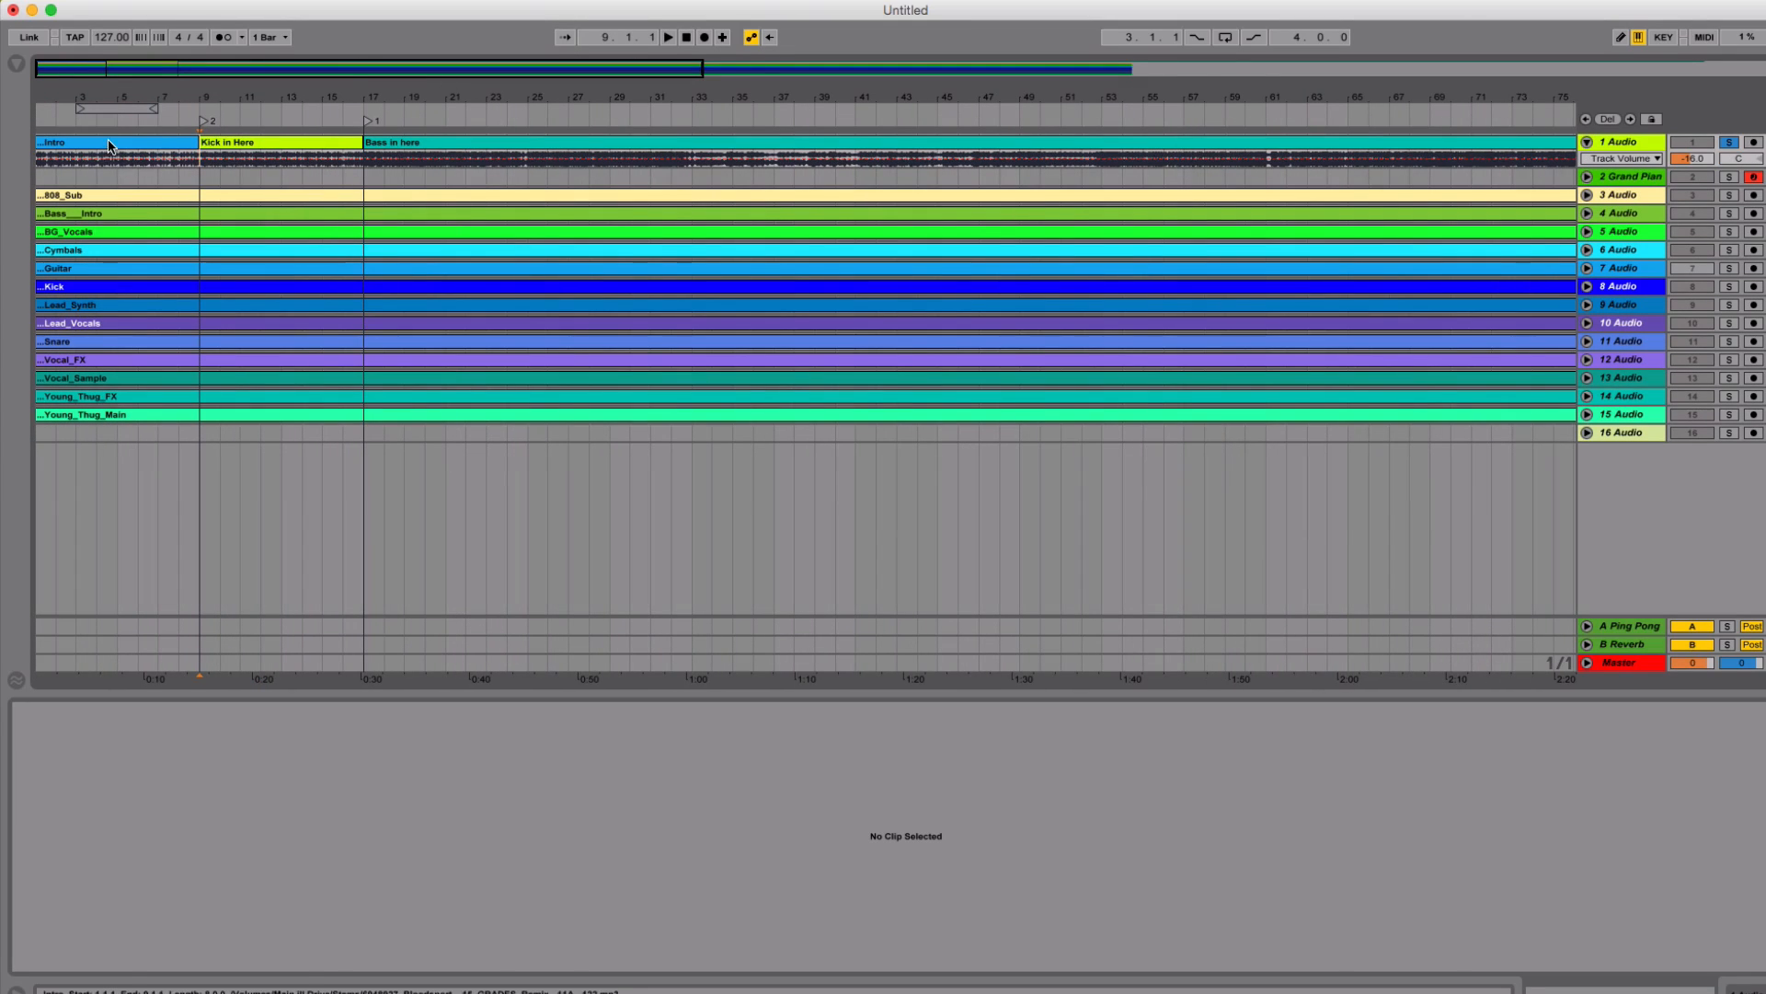
Step: Split the "Bass in here" clip on the remix track at bar 33
left_click(138, 150)
left_click(246, 143)
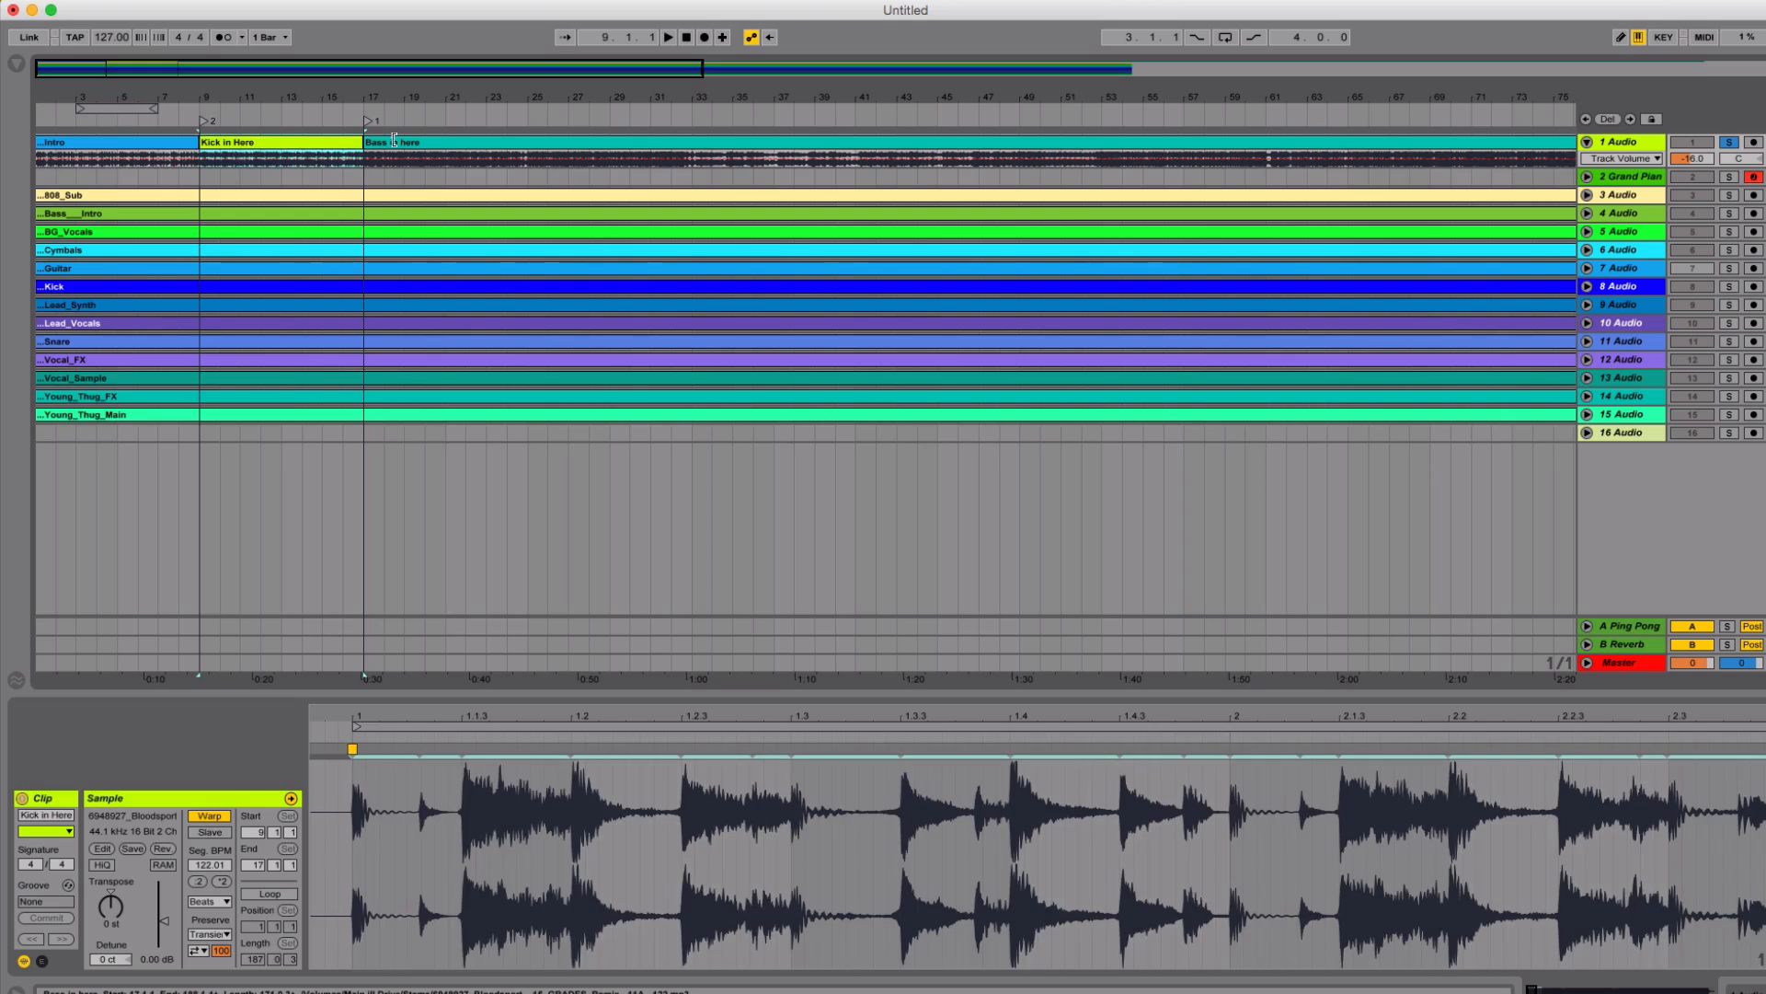
left_click(401, 143)
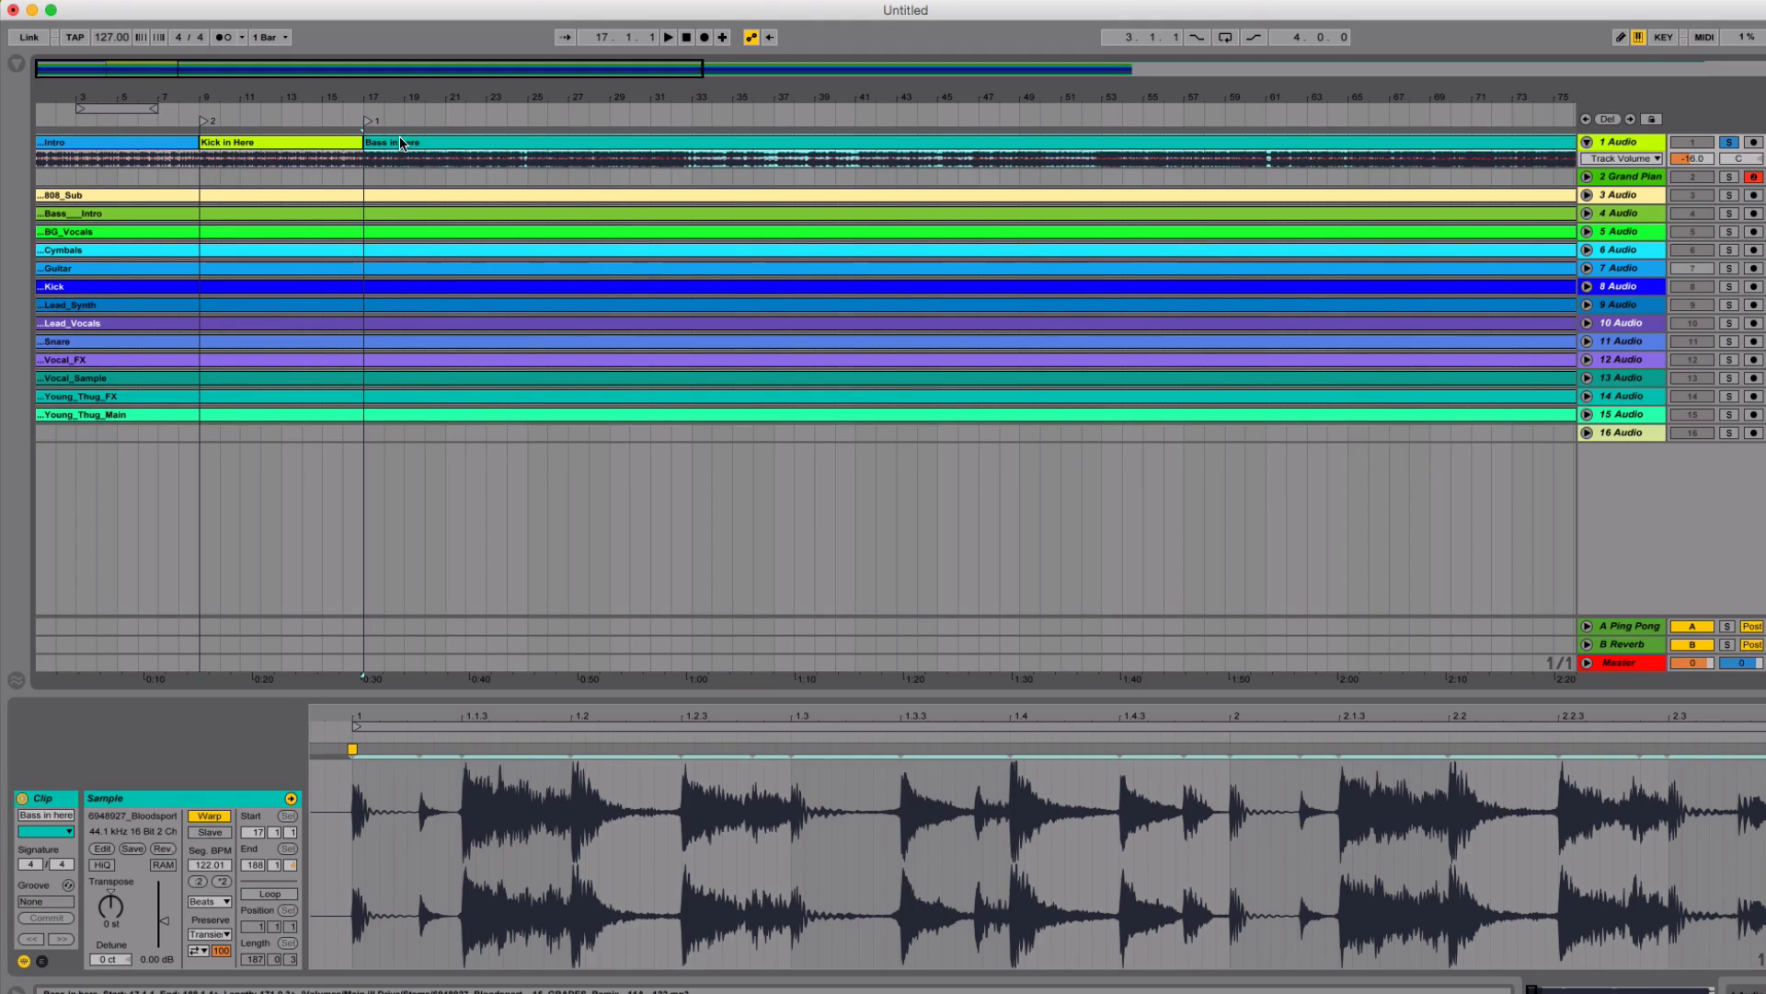
left_click(693, 158)
key("super+e")
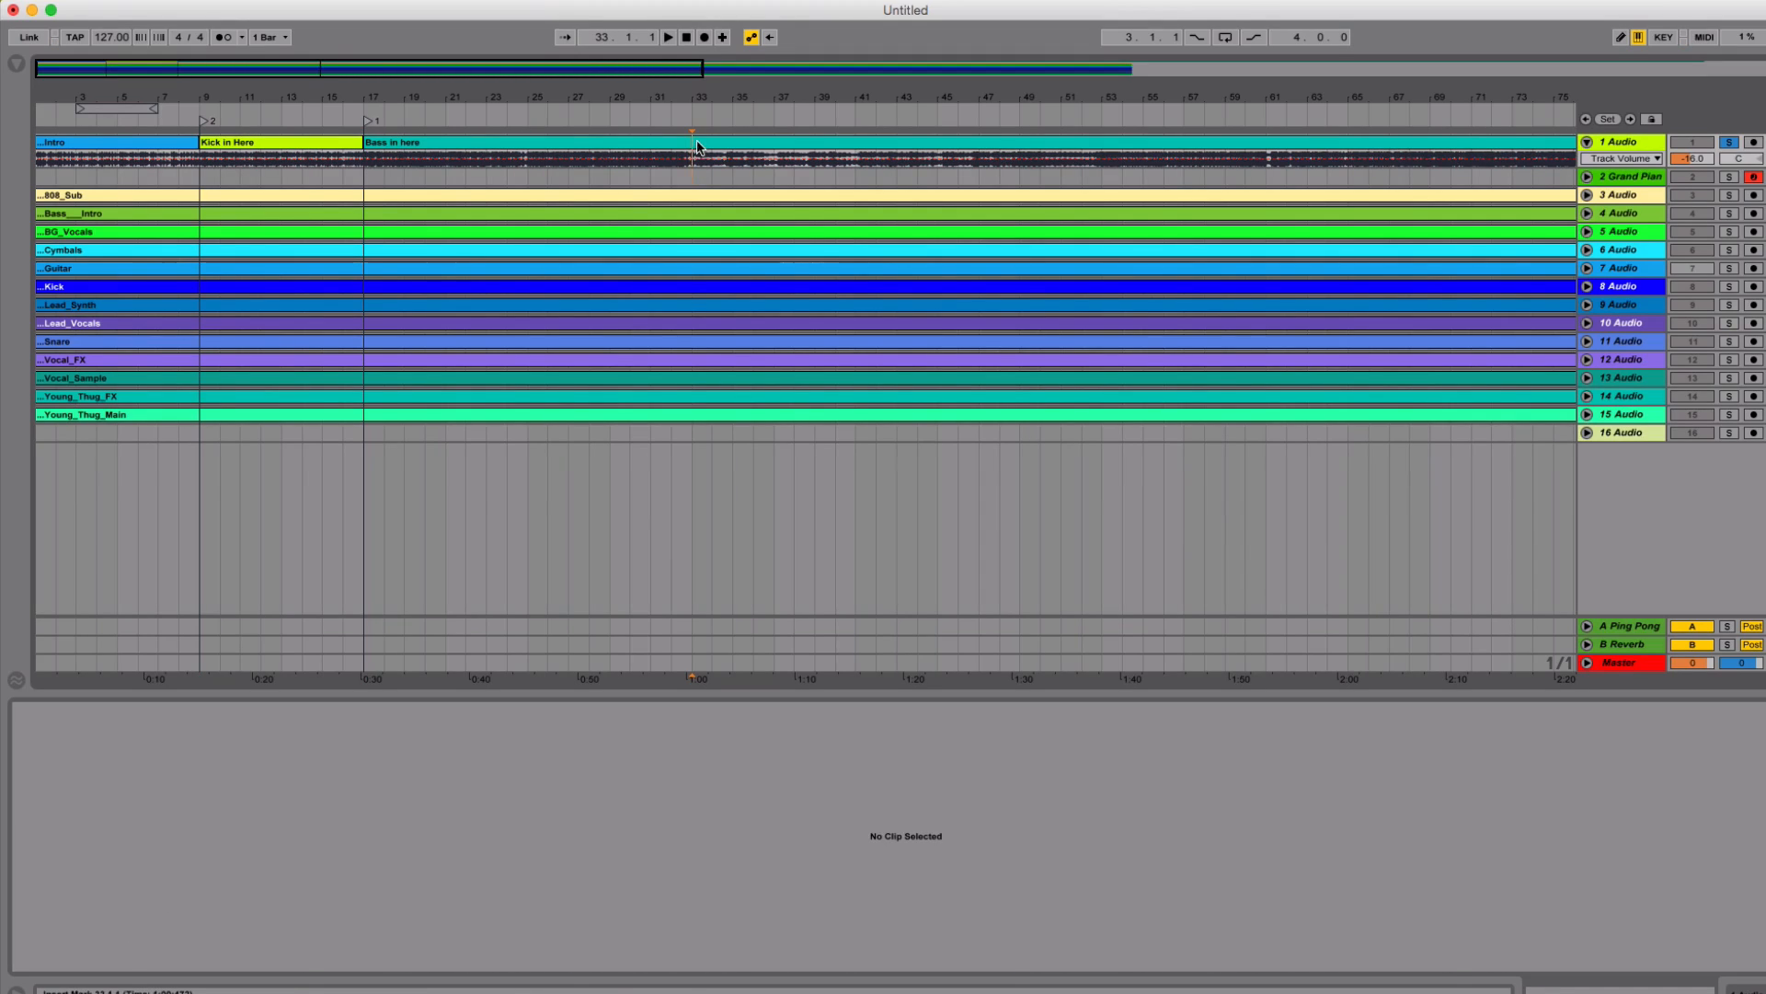
Step: Rename the remix section starting at bar 33 as "Drop Here"
left_click(696, 143)
left_click(727, 143)
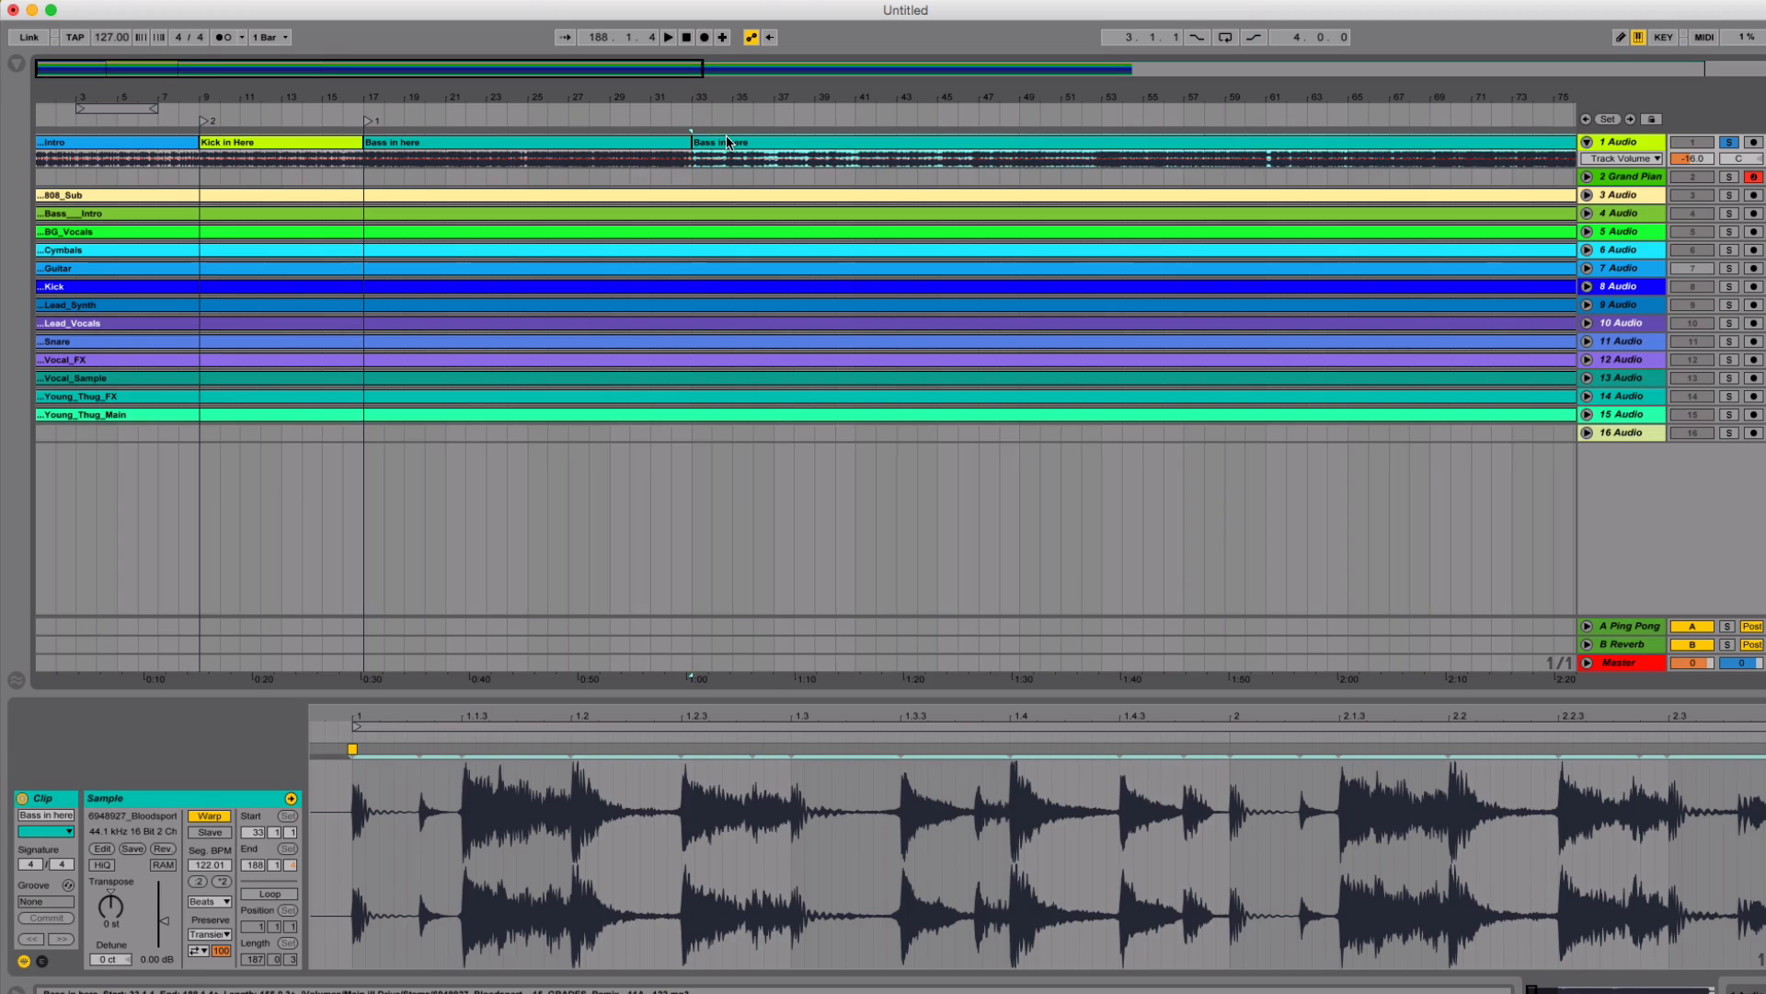
key("super+r")
type("Dro")
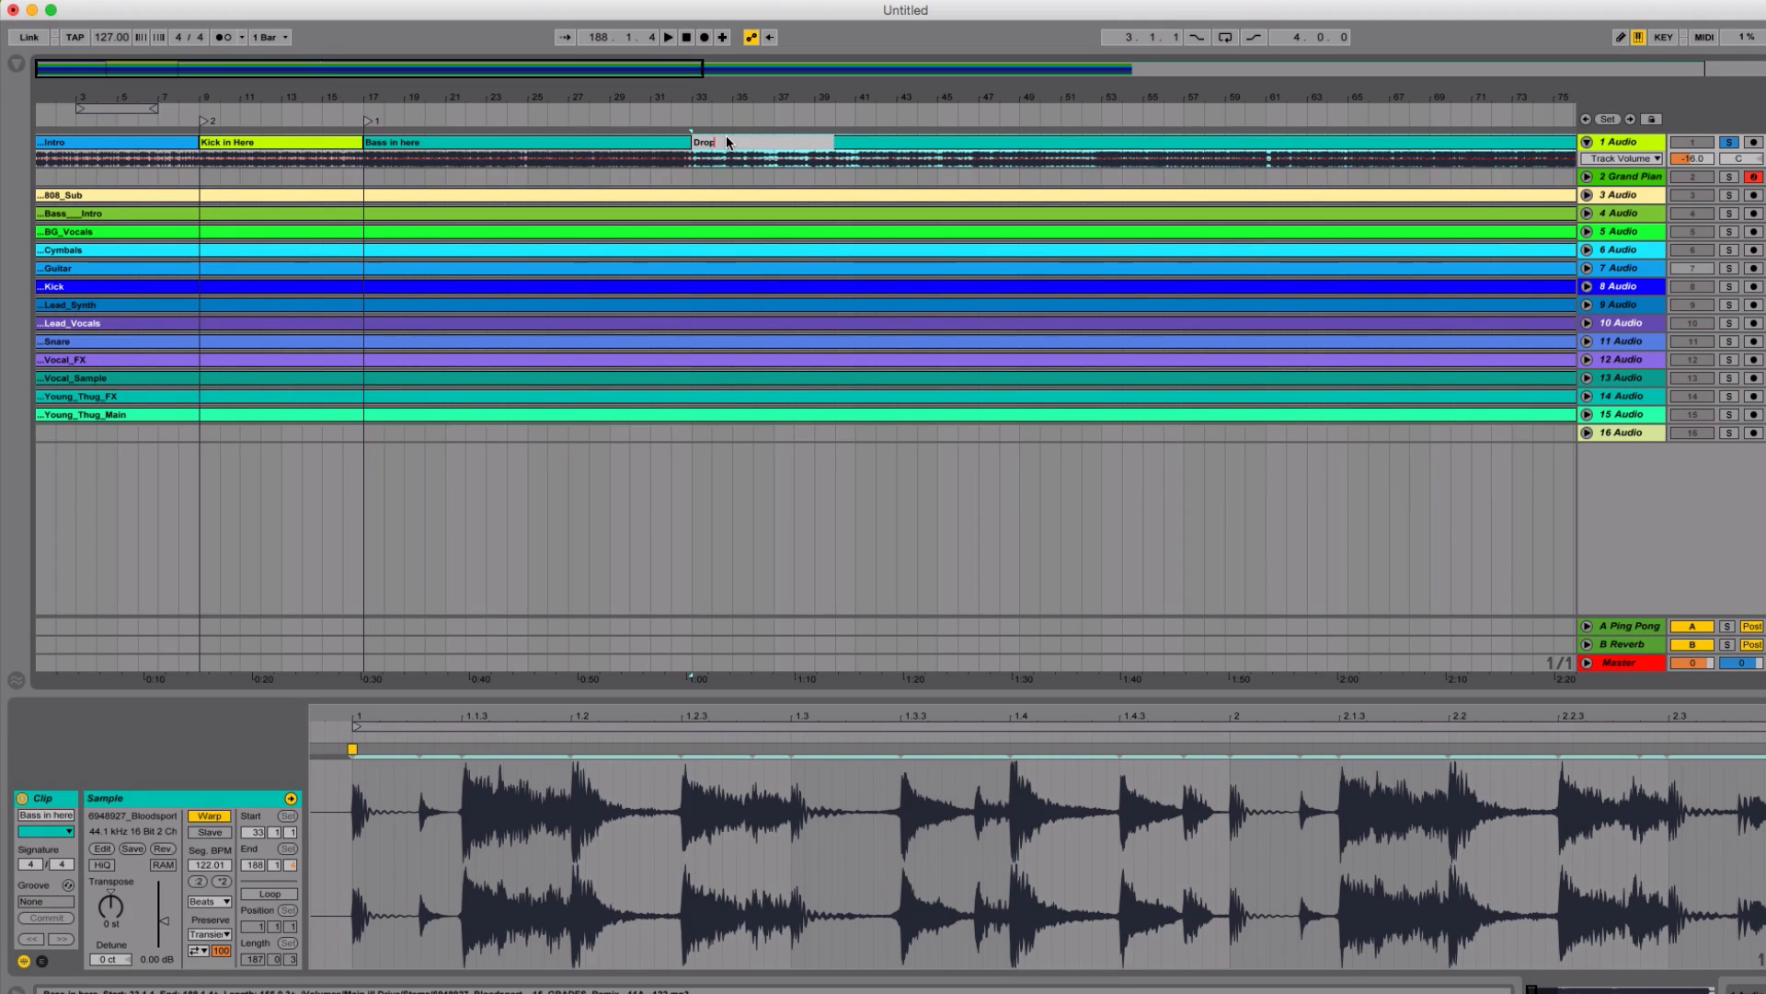
type("p Here")
key("Return")
Step: Colour the "Drop Here" section blue and fold the remix track so only its clip names show
right_click(727, 143)
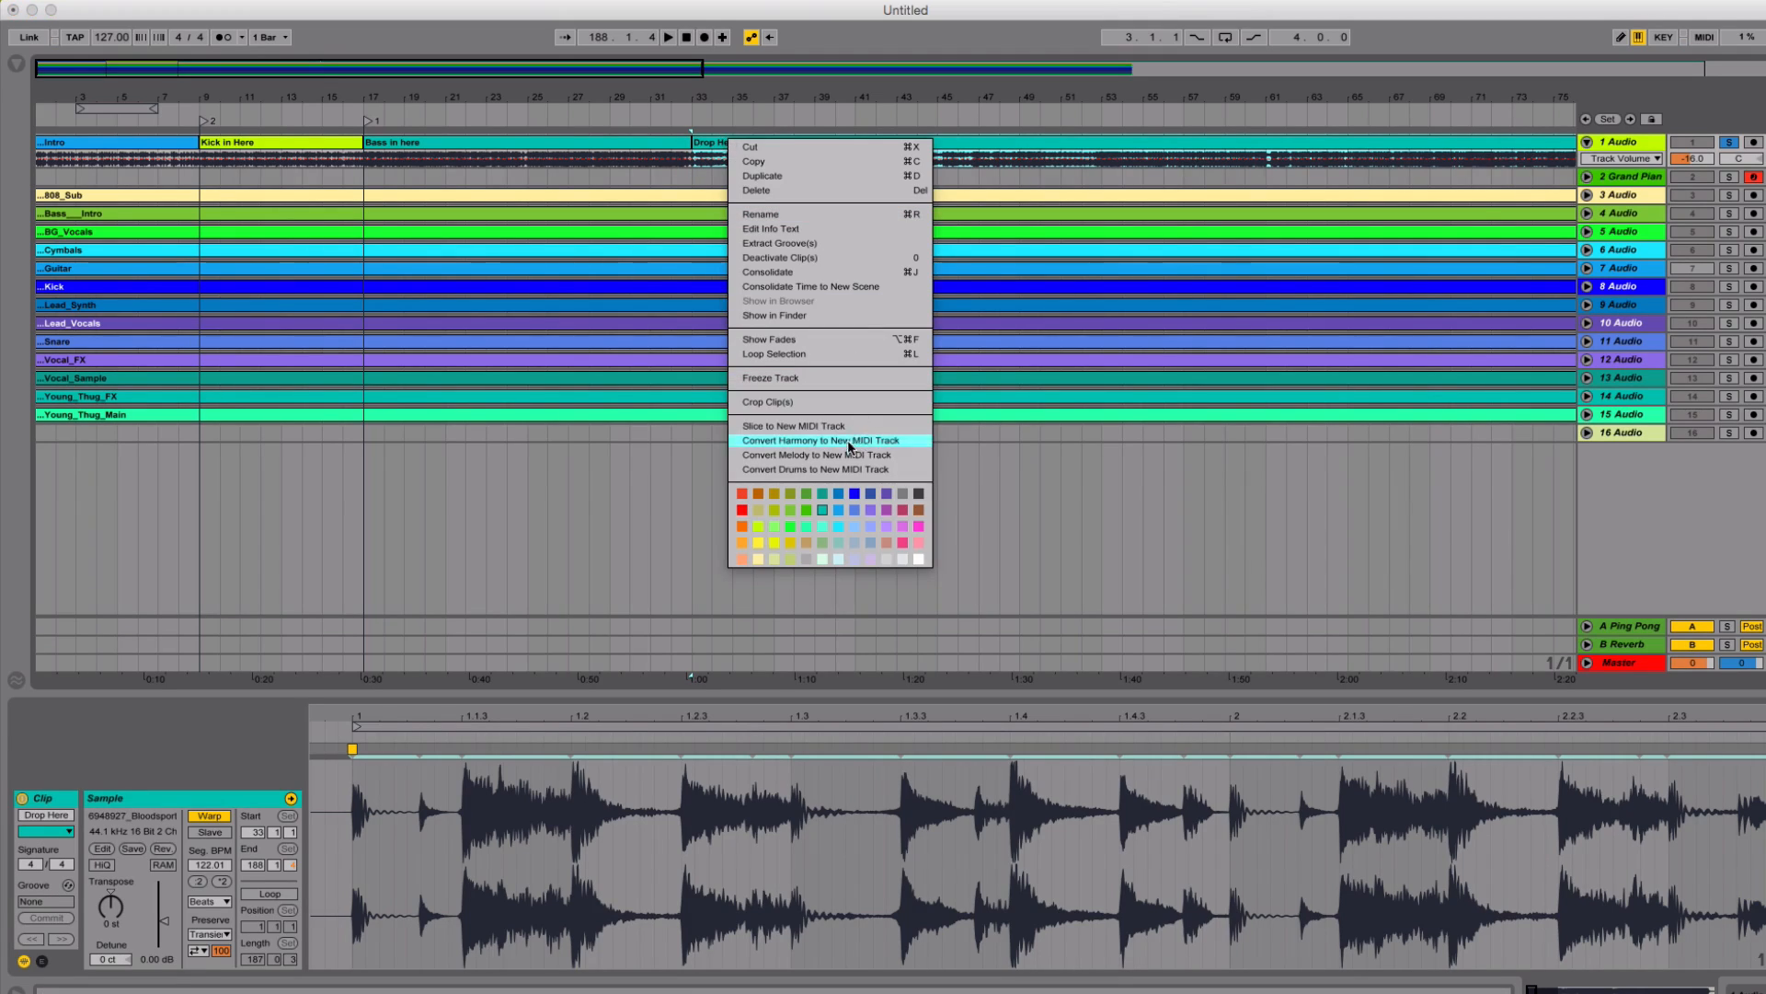
left_click(852, 509)
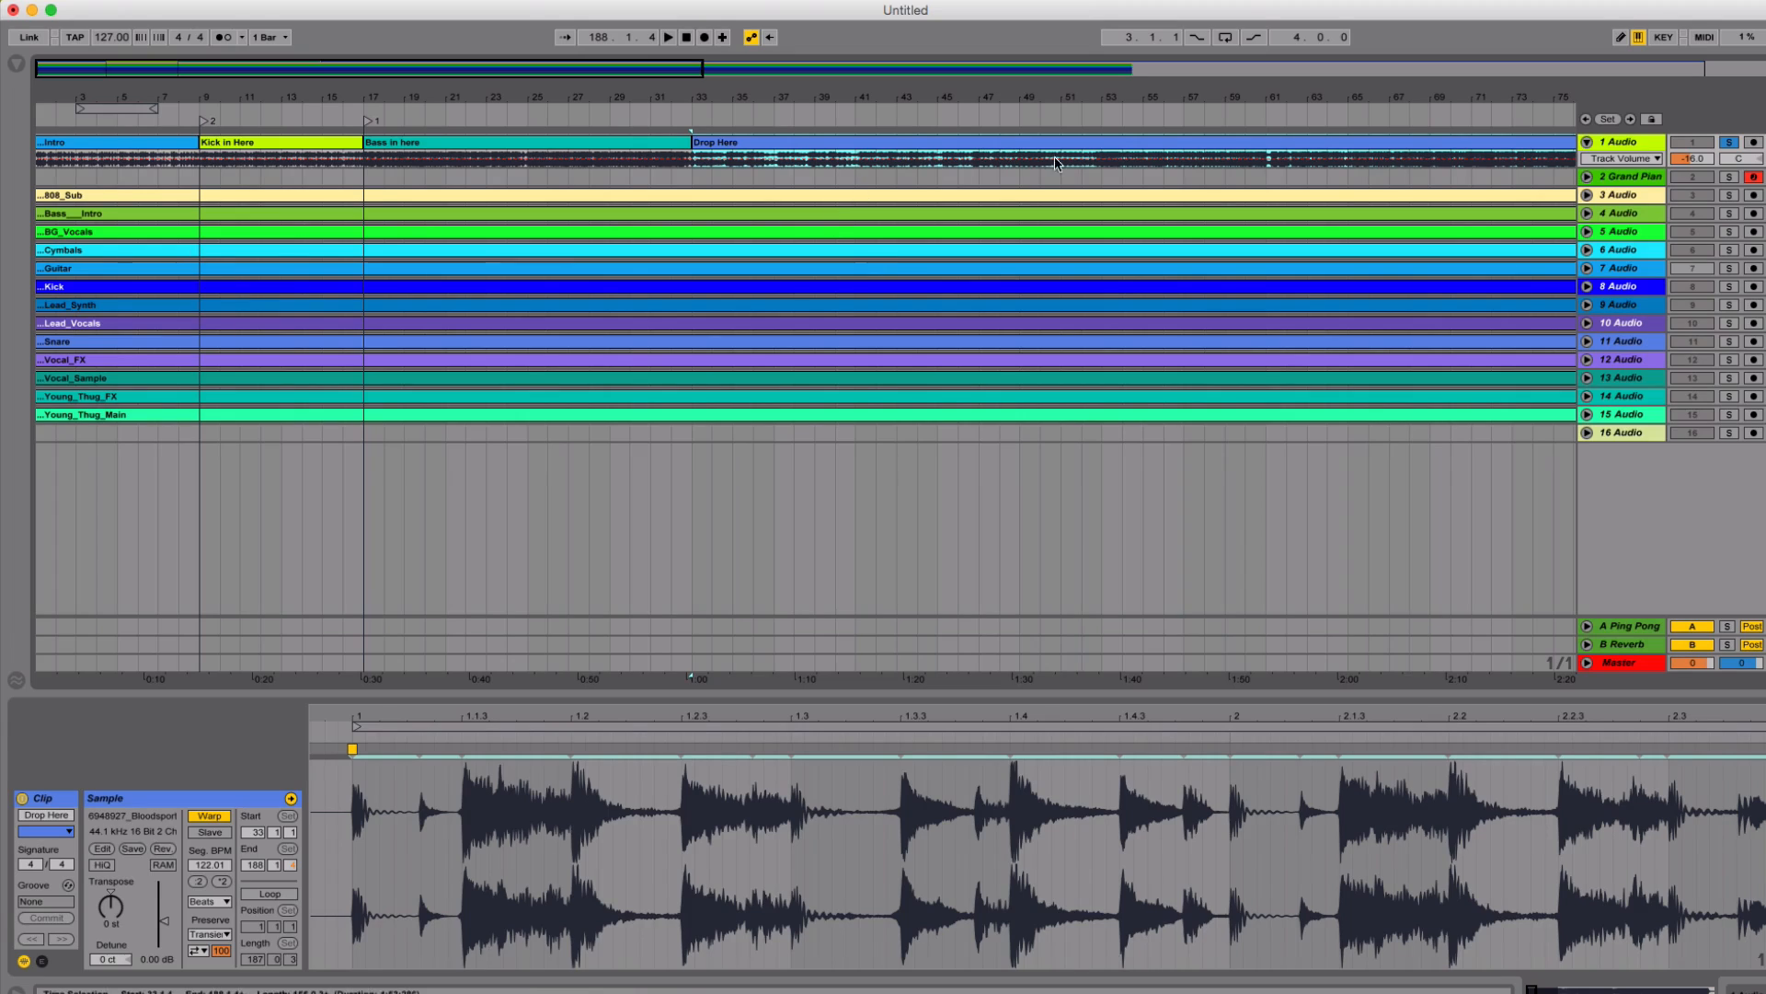
key("Left")
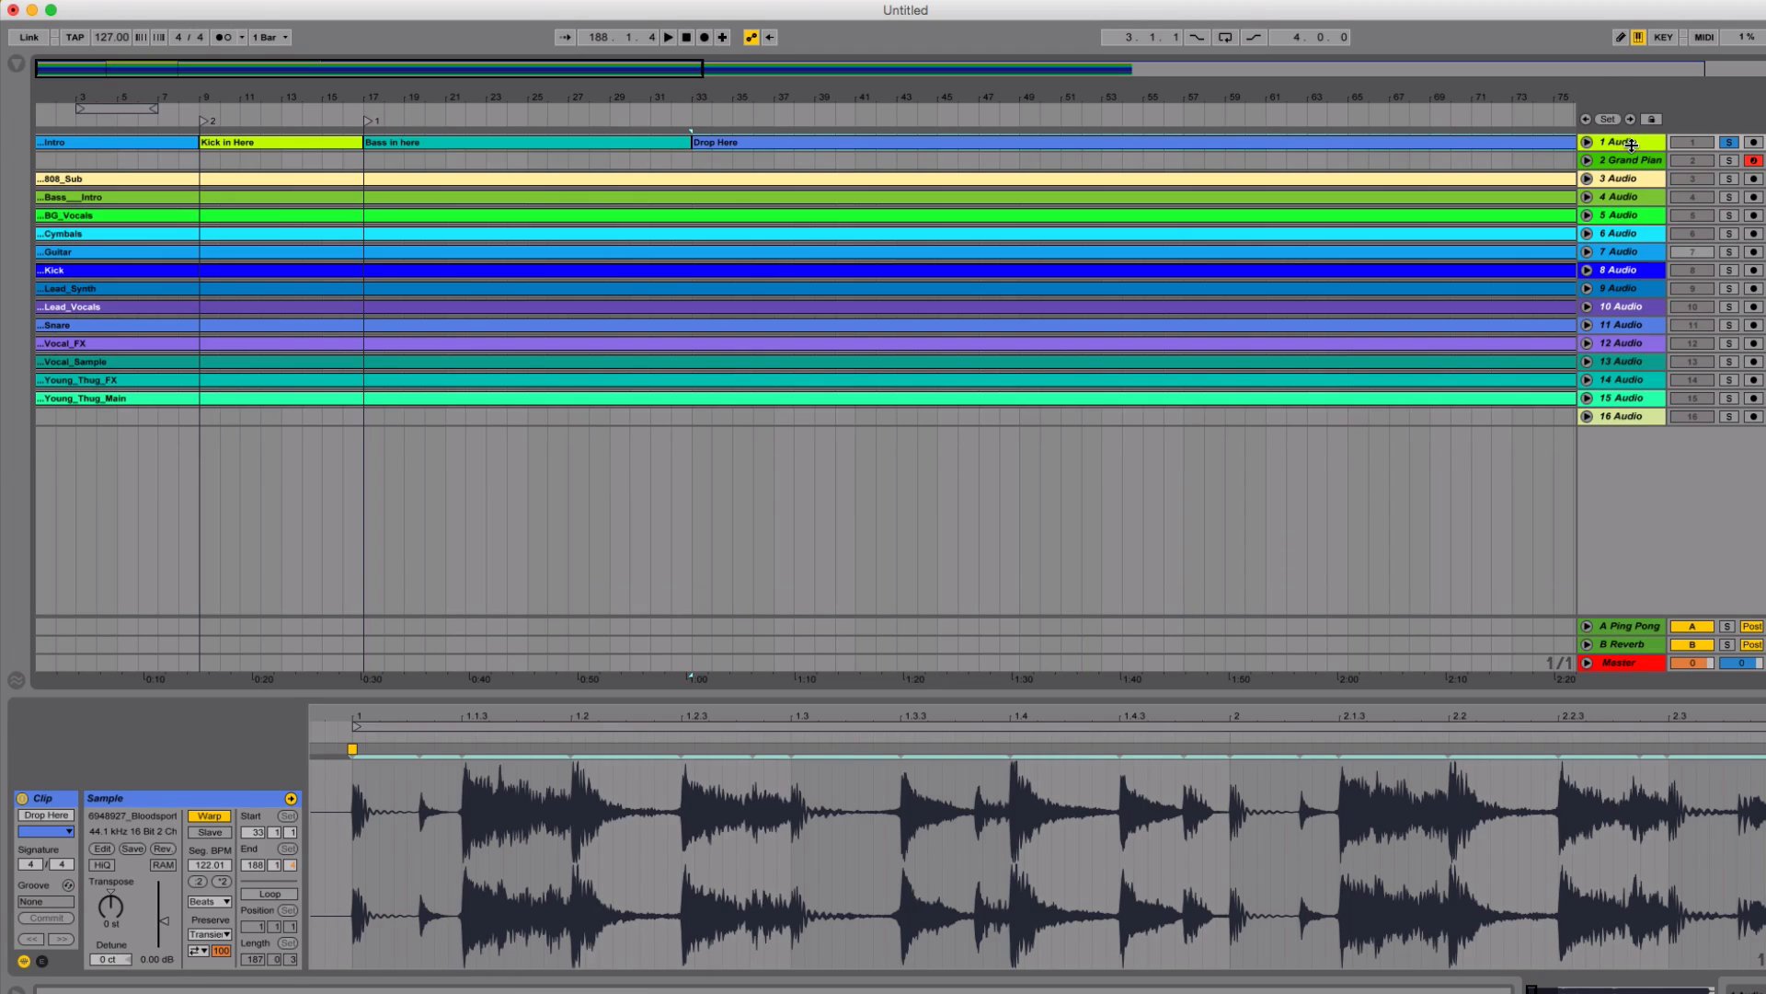